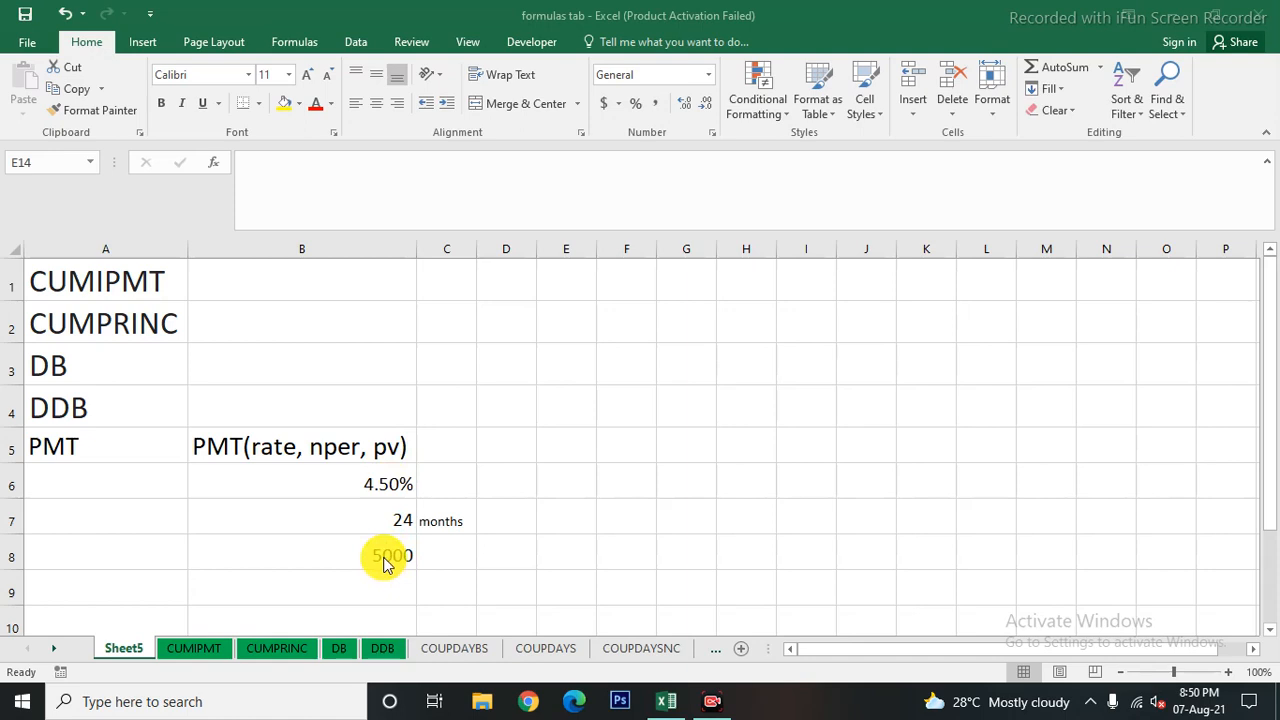
Enter the formula =PMT(B6,B7,B8) in cell B9, below the rate, months and present value on Sheet5.
click(303, 608)
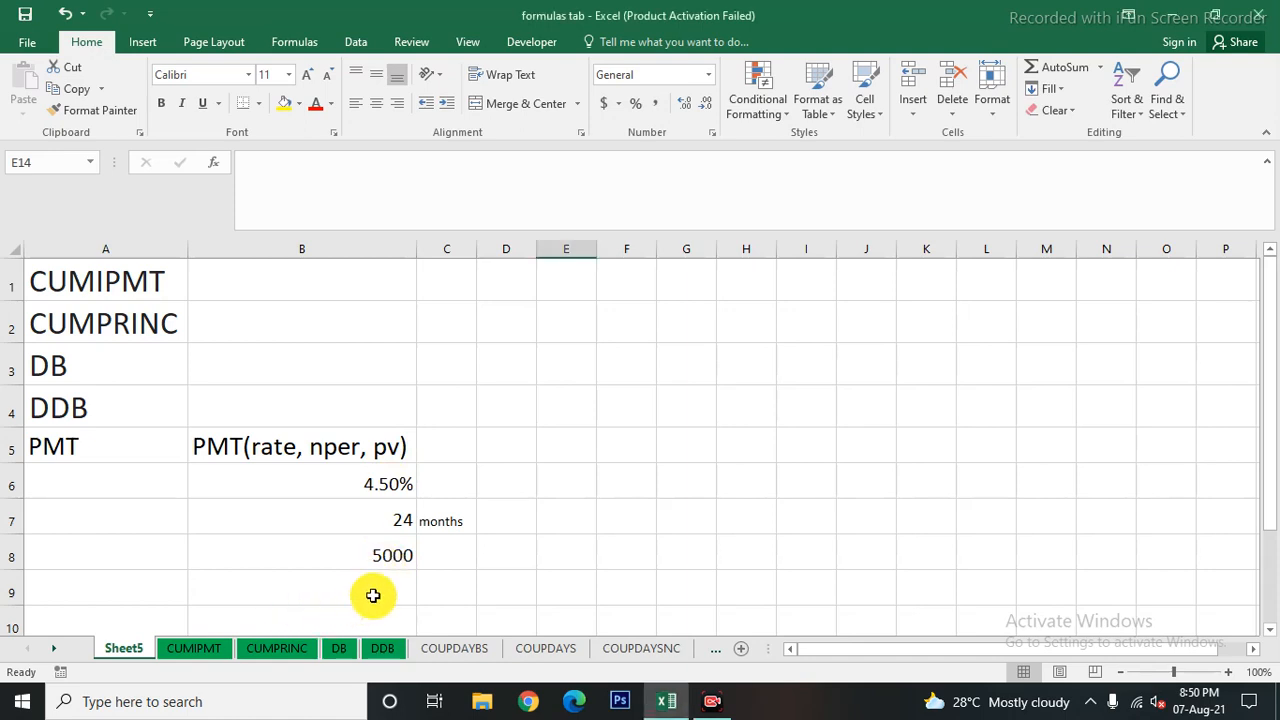
click(372, 595)
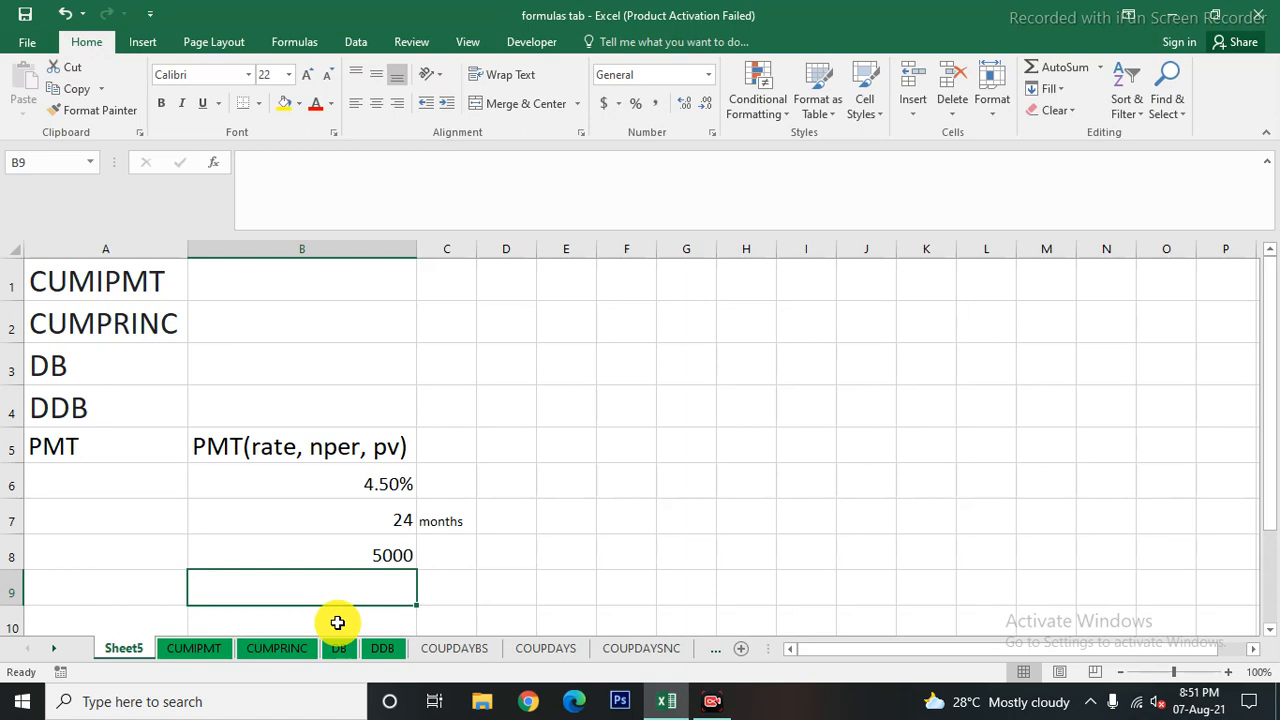
text(=)
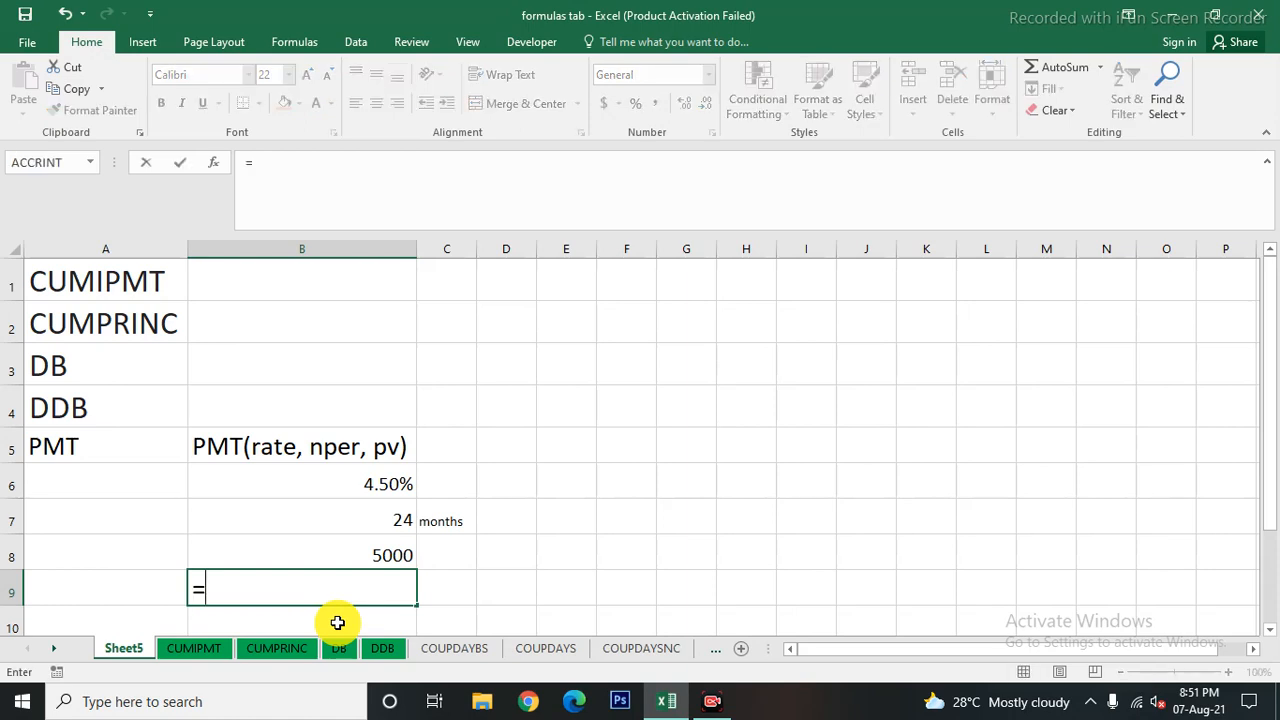
text(pmy)
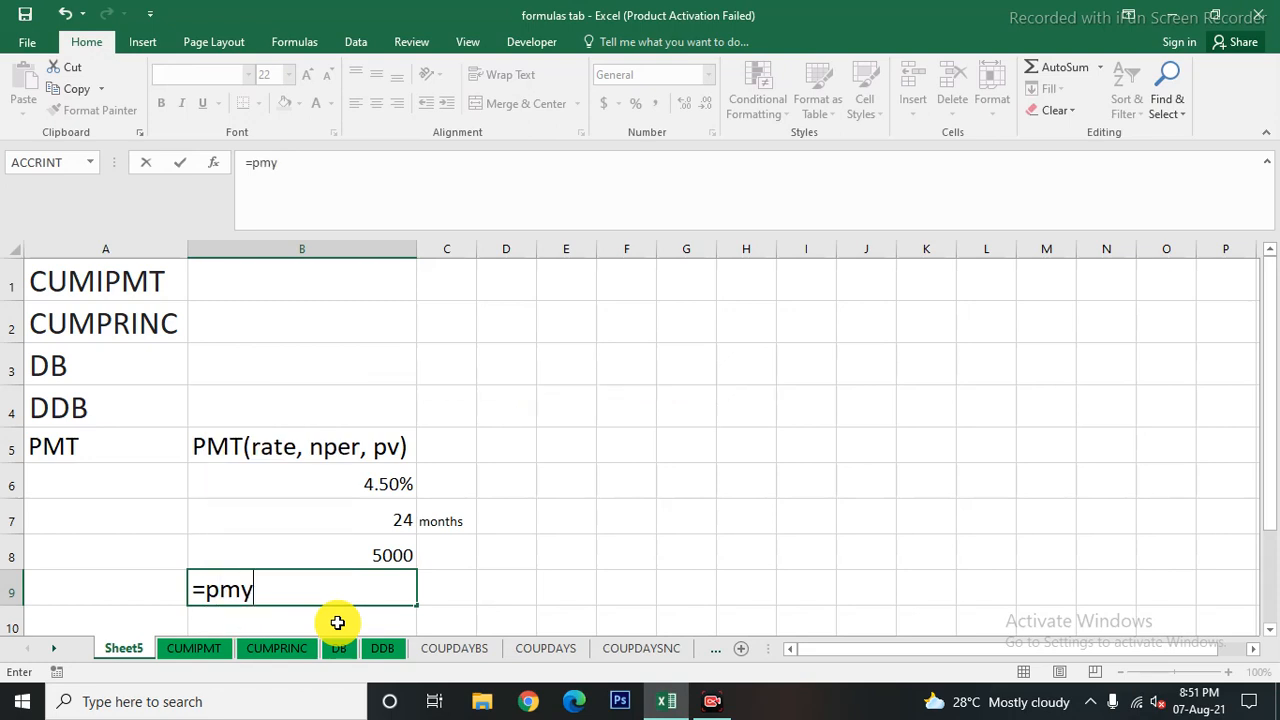
key(BackSpace)
text(t)
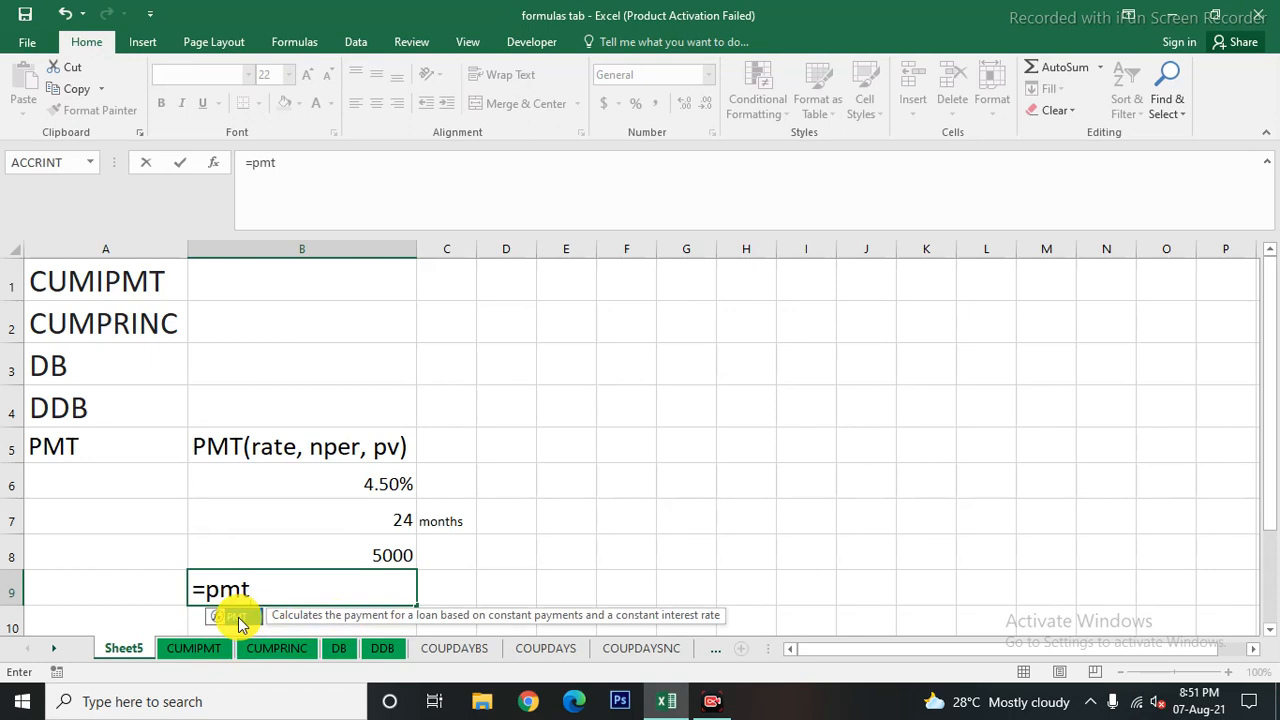
double_click(238, 617)
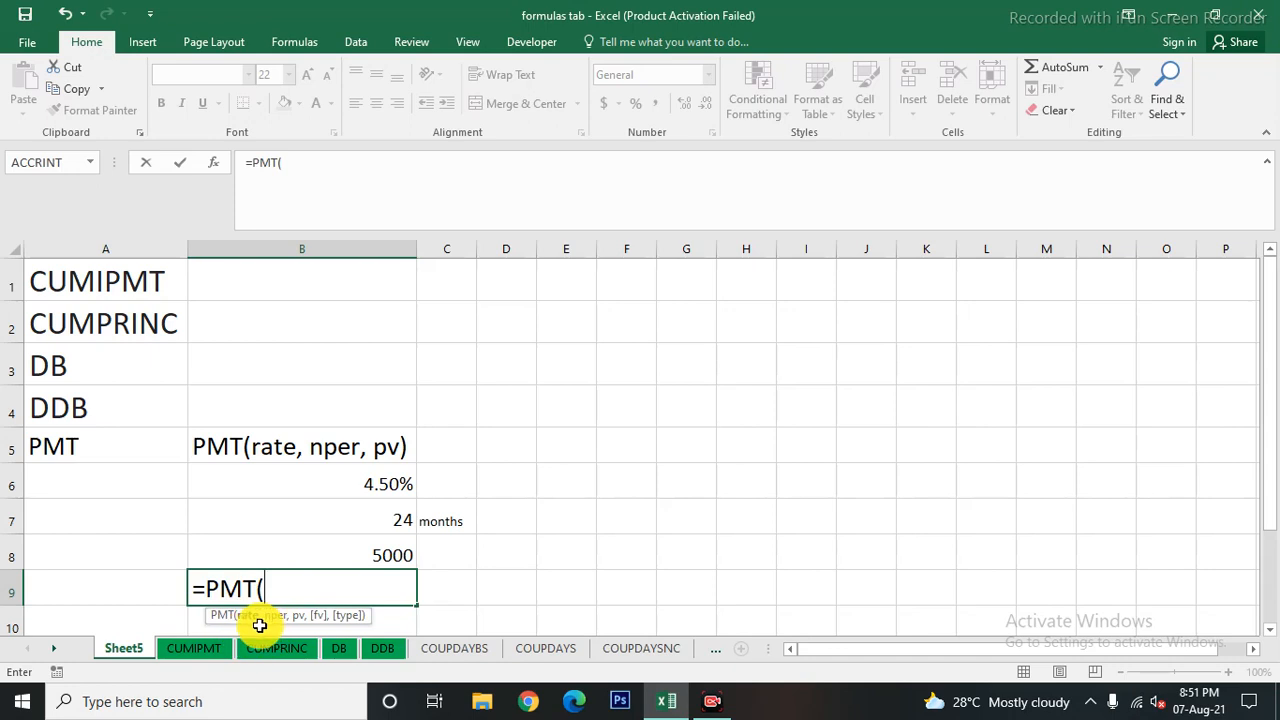
click(378, 484)
text(,)
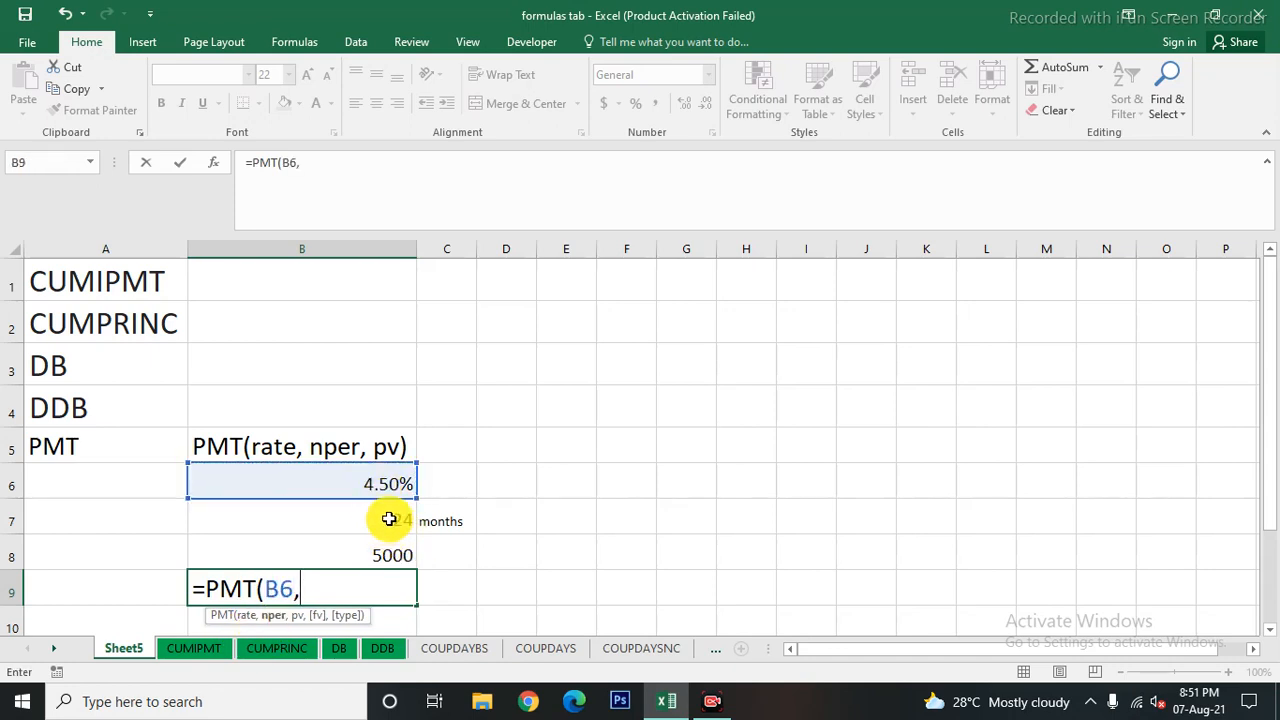
click(388, 519)
text(,)
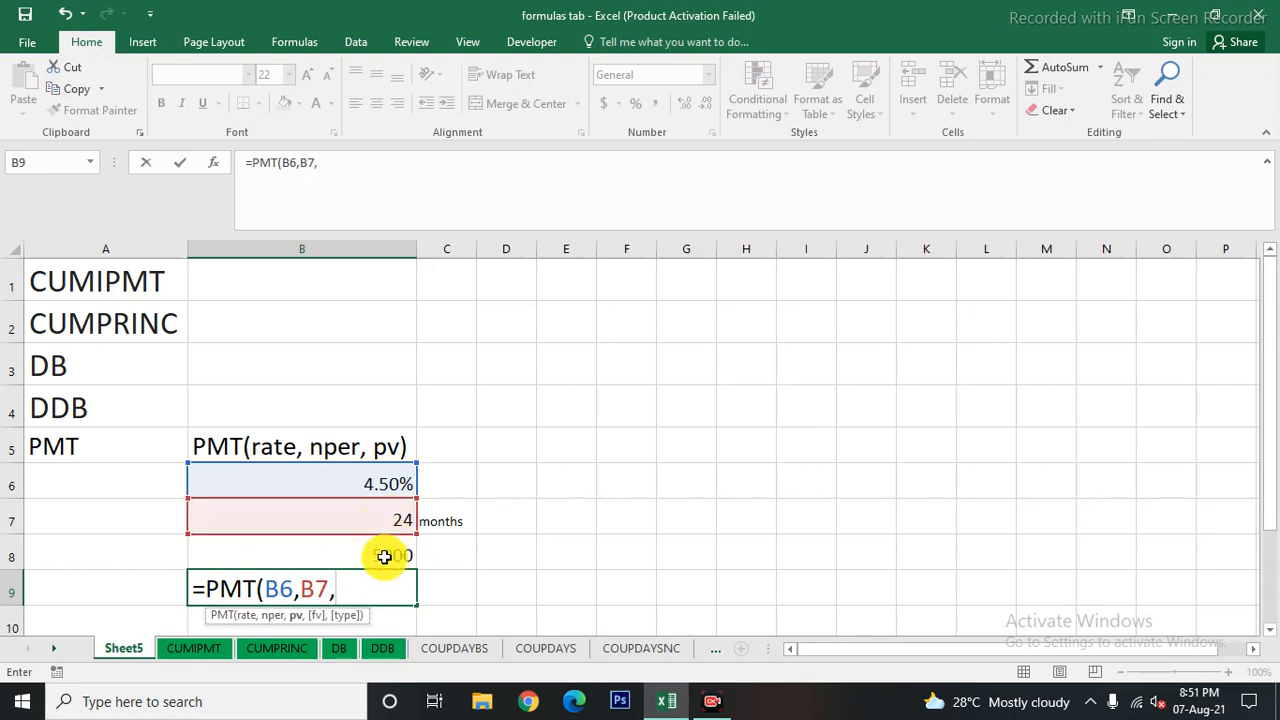
click(384, 556)
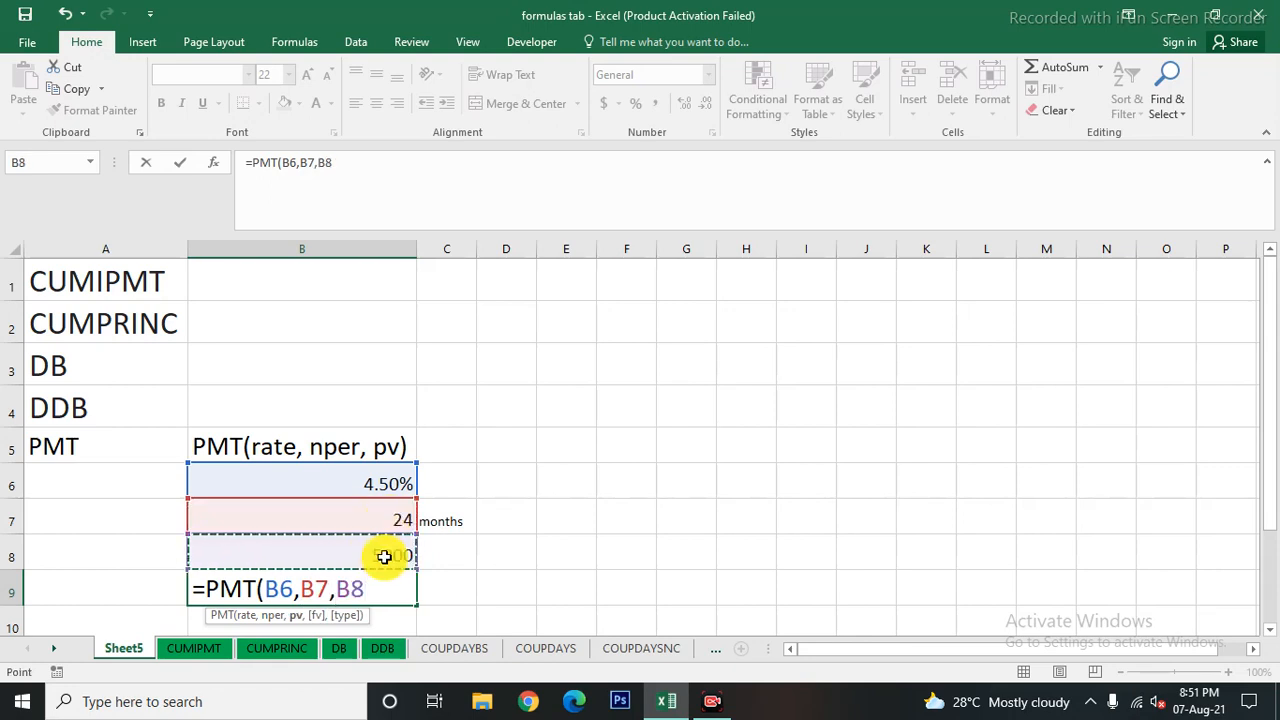
text())
key(Return)
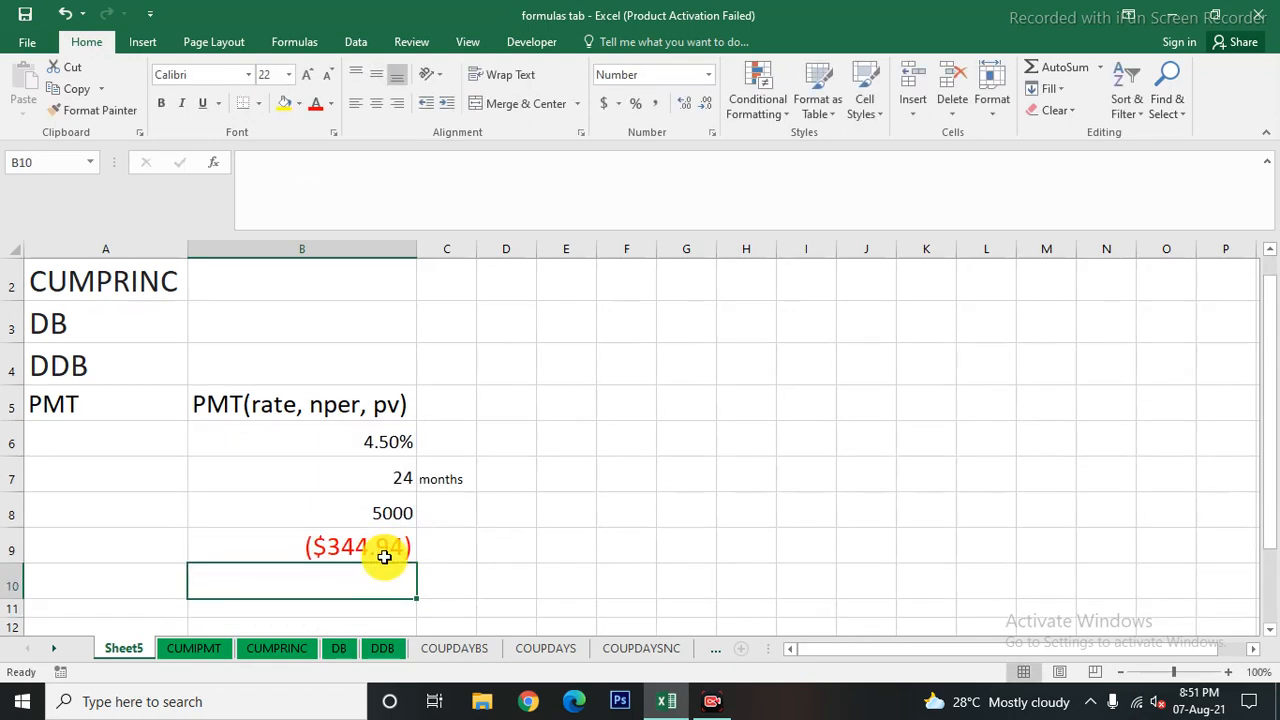
Change the PMT result in B9 to the General number format and reduce it to two decimal places.
click(384, 556)
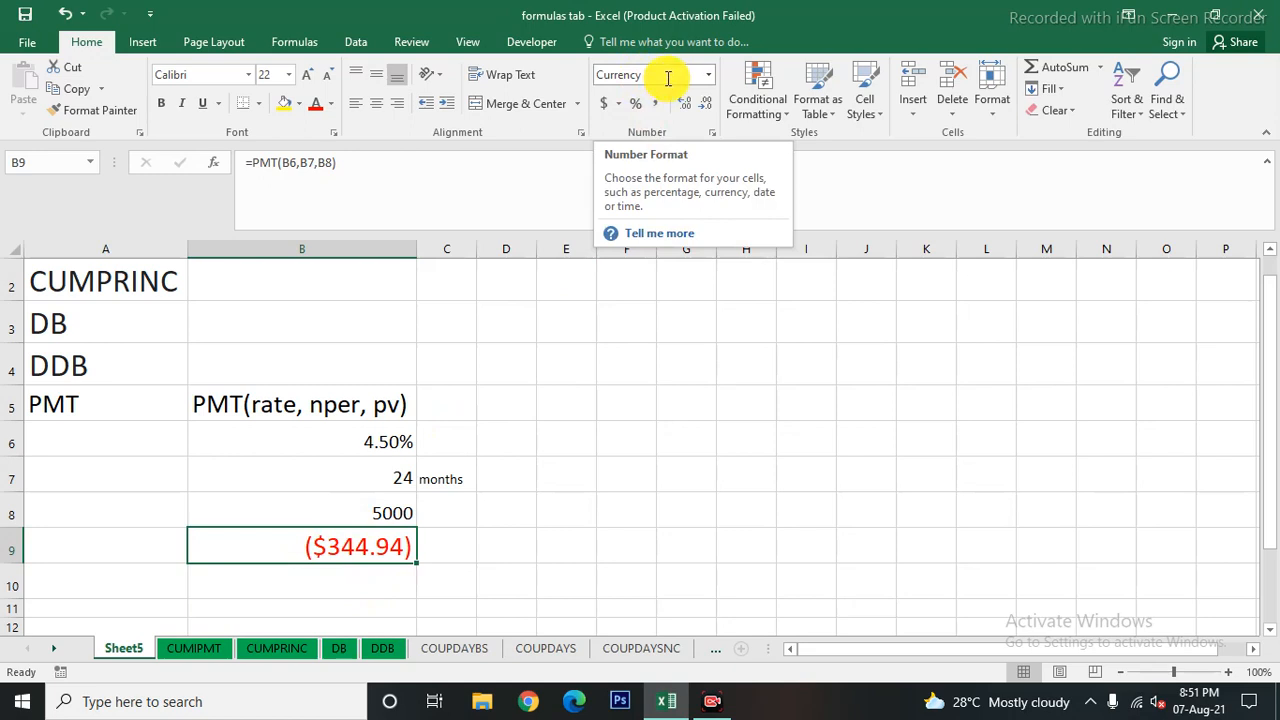
click(707, 76)
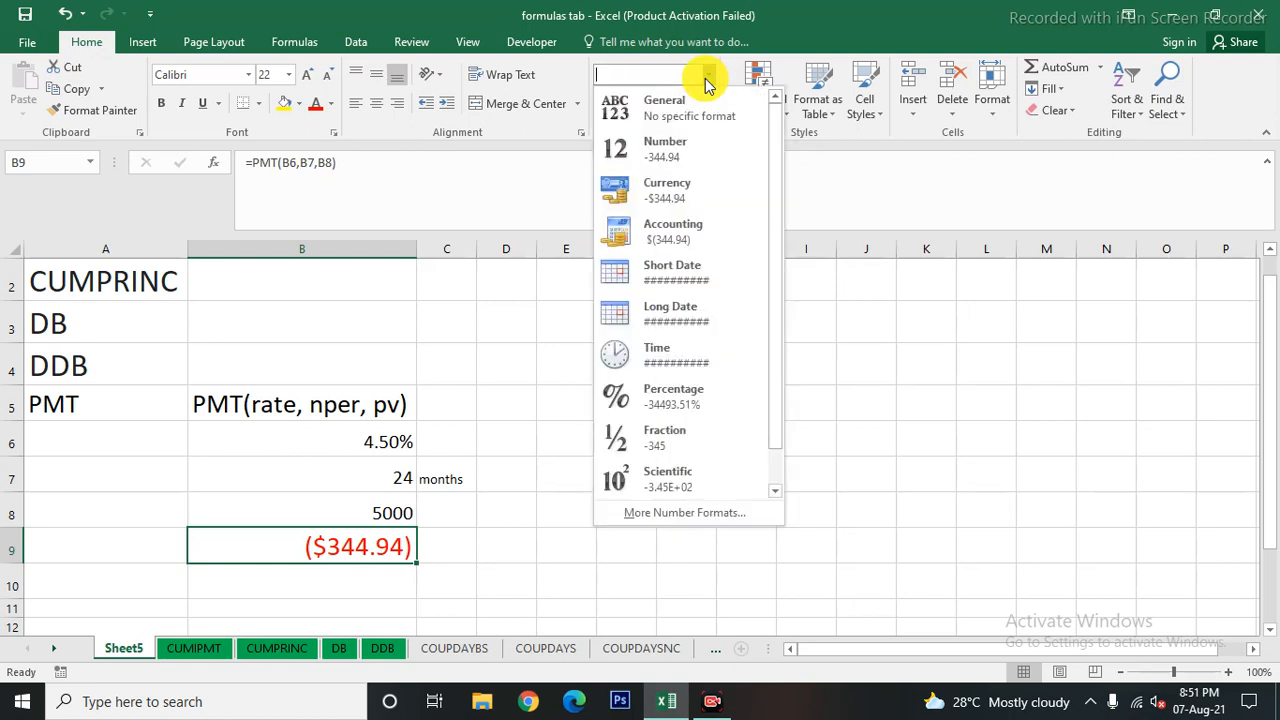
click(662, 110)
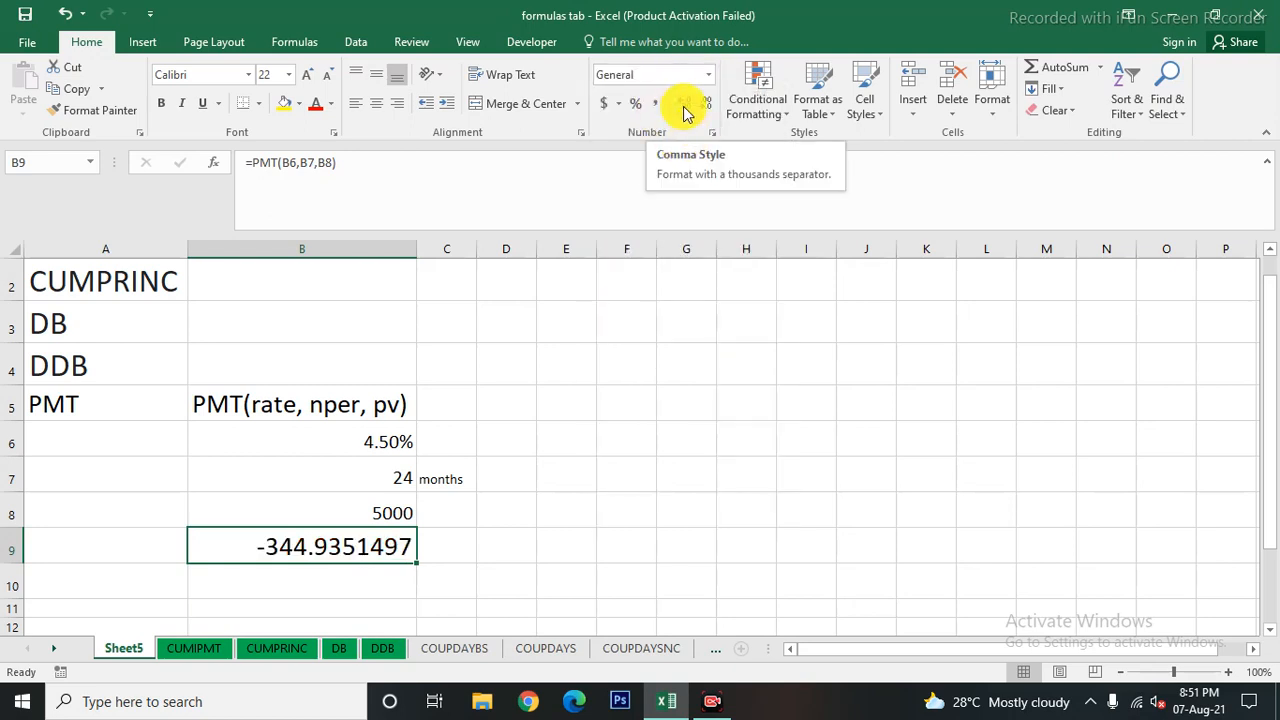
click(707, 108)
click(707, 108)
click(708, 110)
click(708, 110)
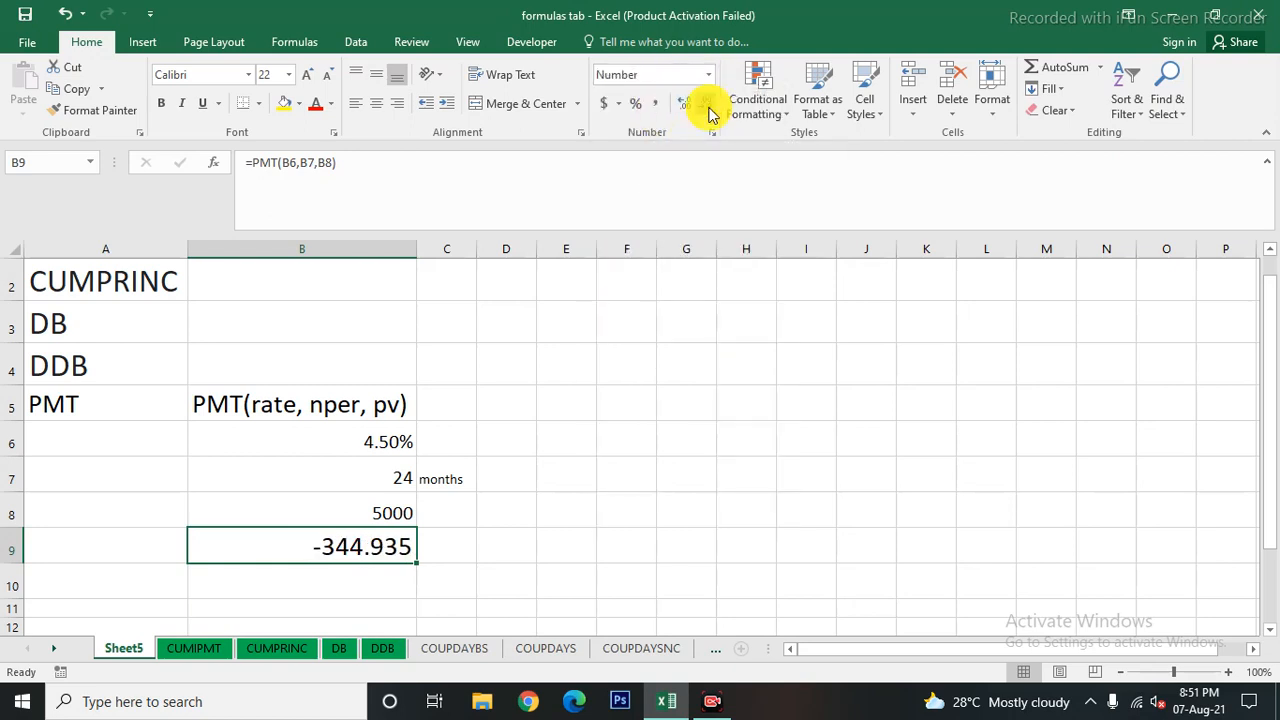
click(708, 110)
click(666, 449)
click(369, 540)
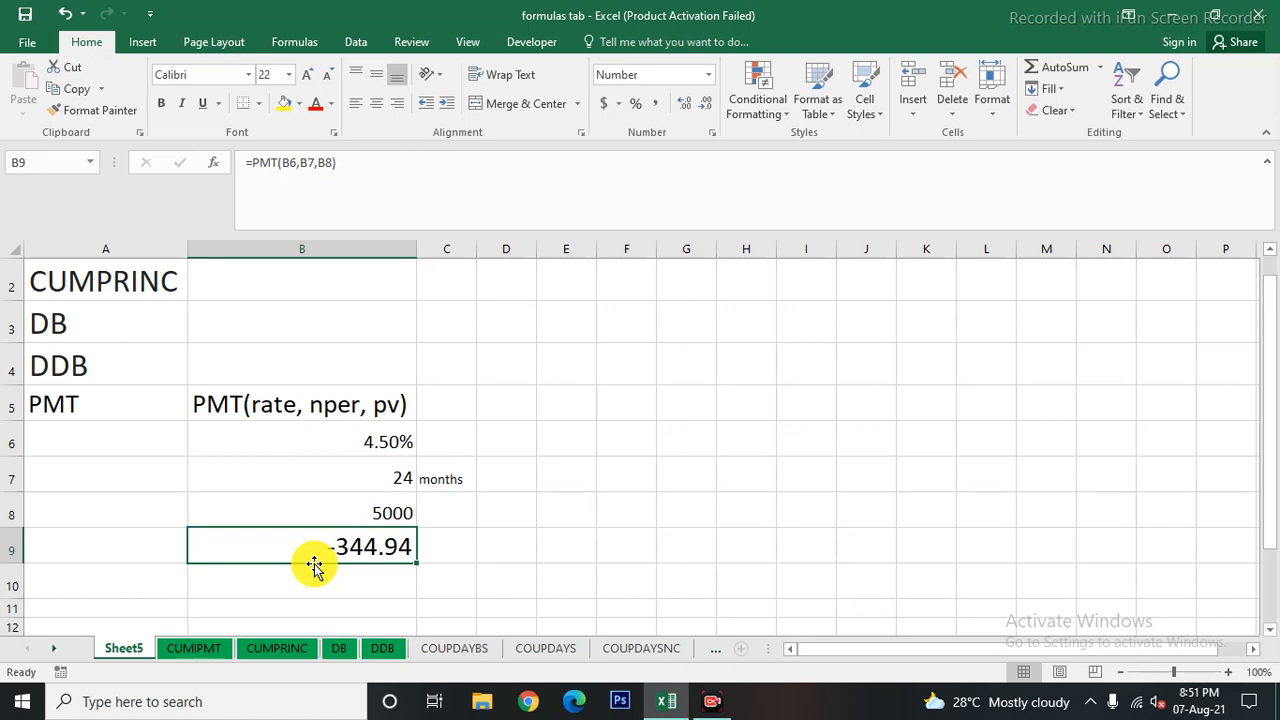
Label the payment result by entering "principal +interest" in cell C9.
click(452, 557)
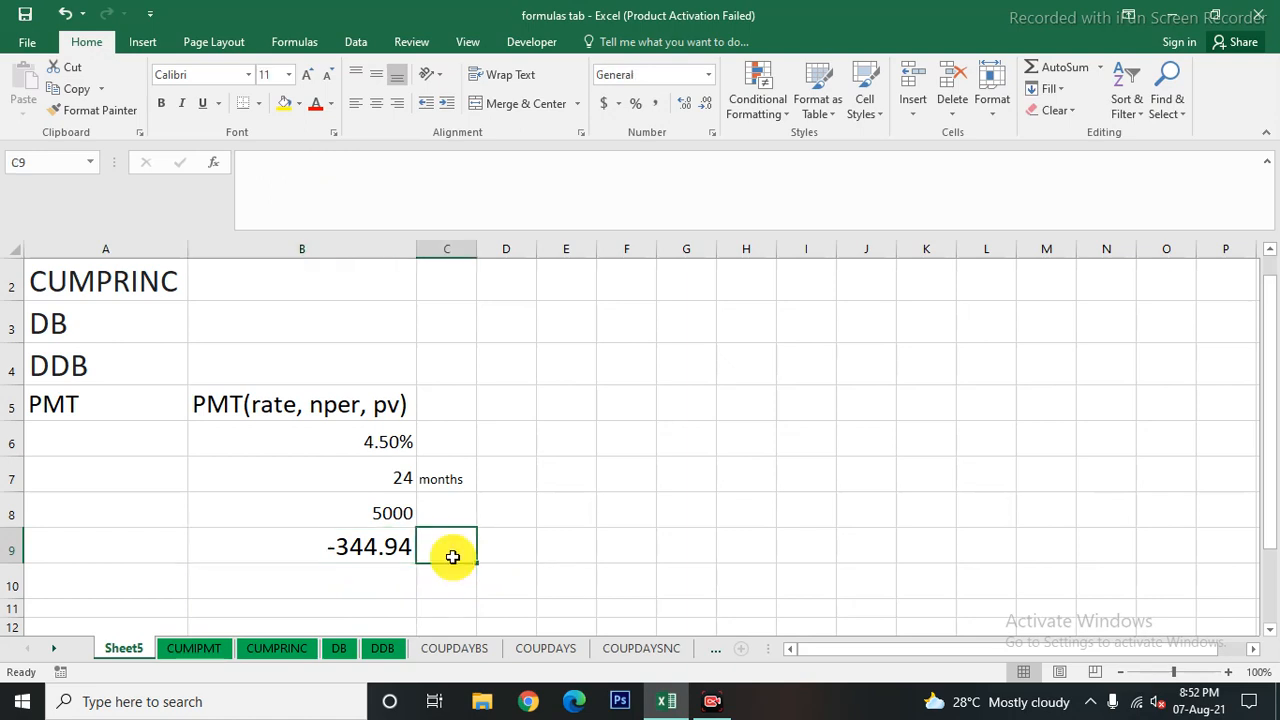
text(prin)
text(cipan)
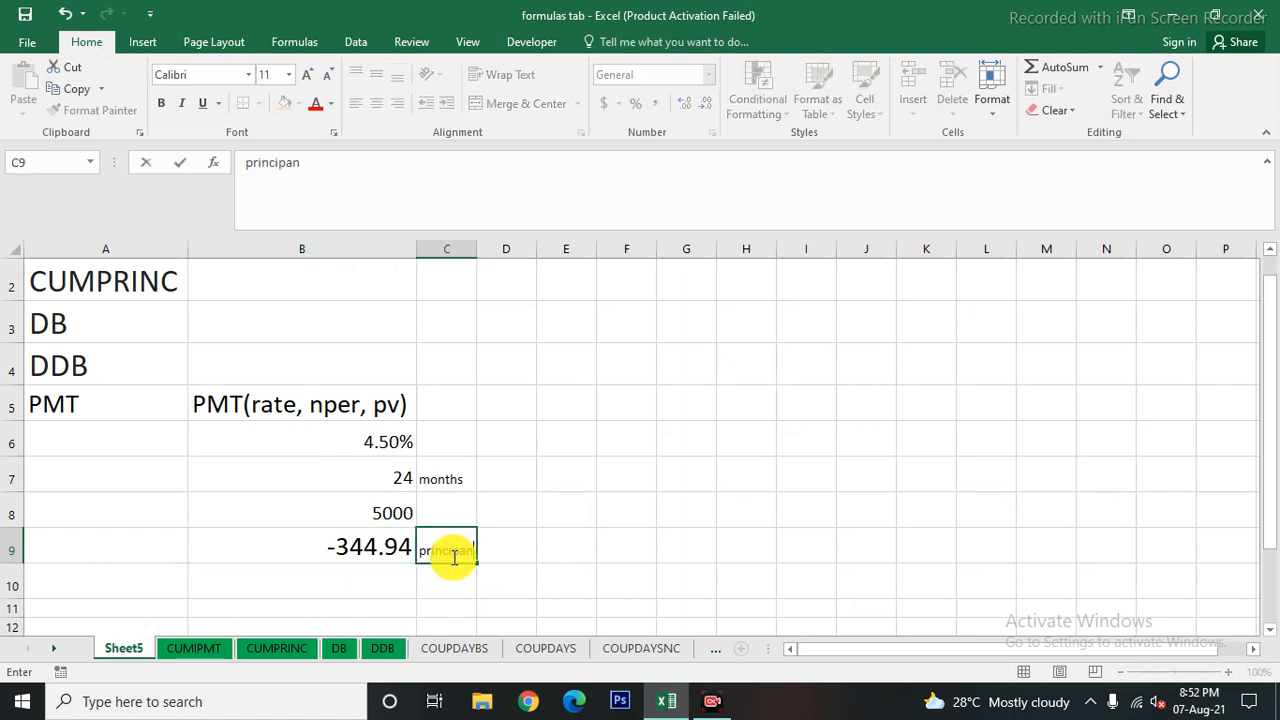
key(BackSpace)
text(l +interest)
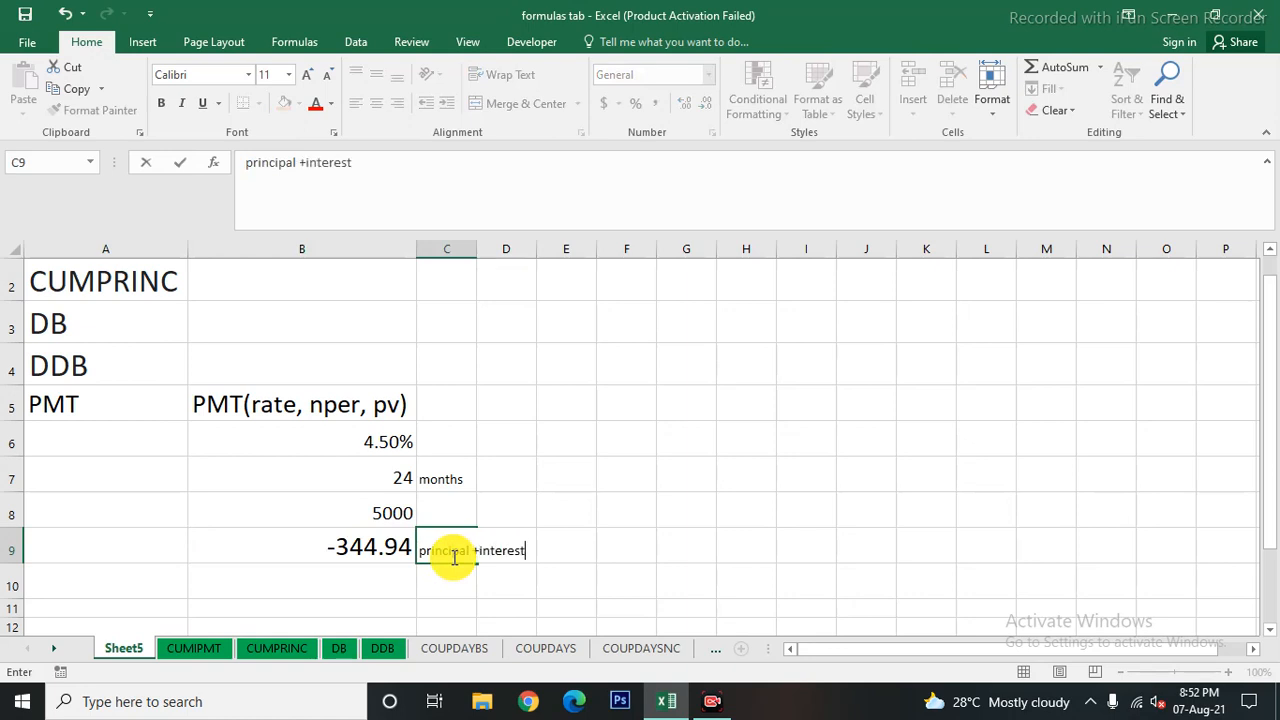
key(Return)
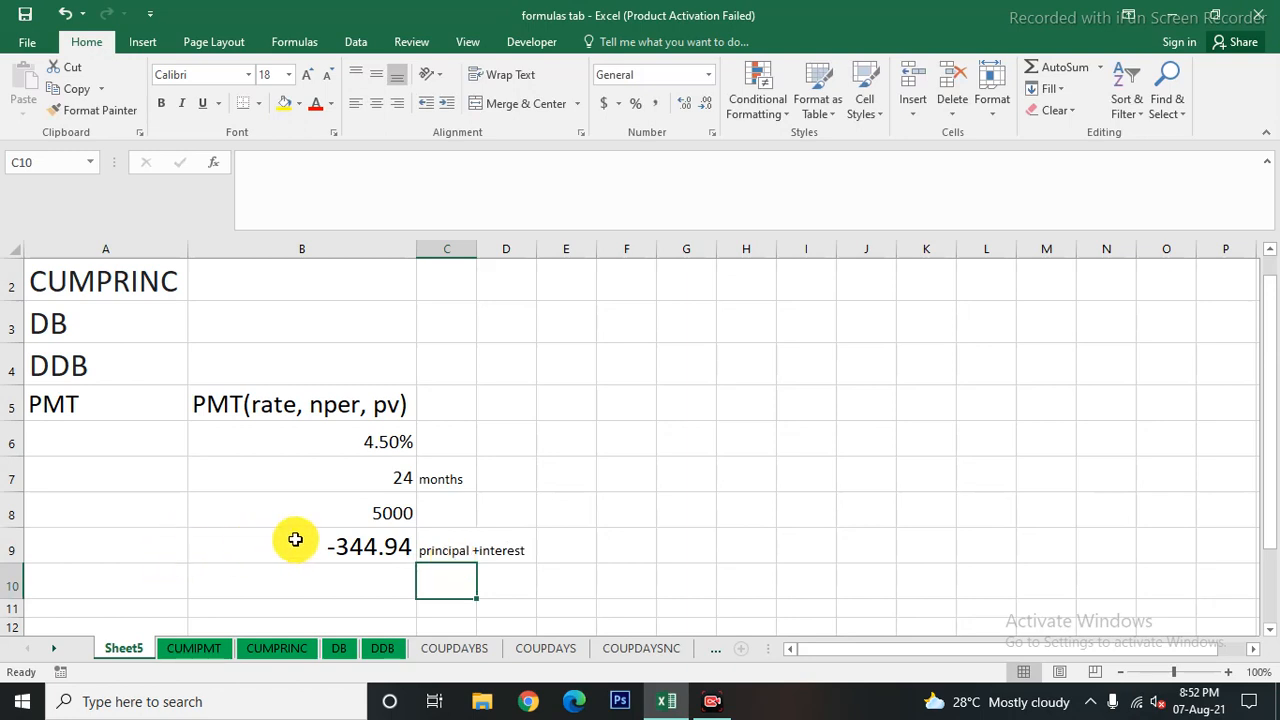
On the CUMIPMT sheet, set the present value (pv) in C7 to 5000.
click(203, 652)
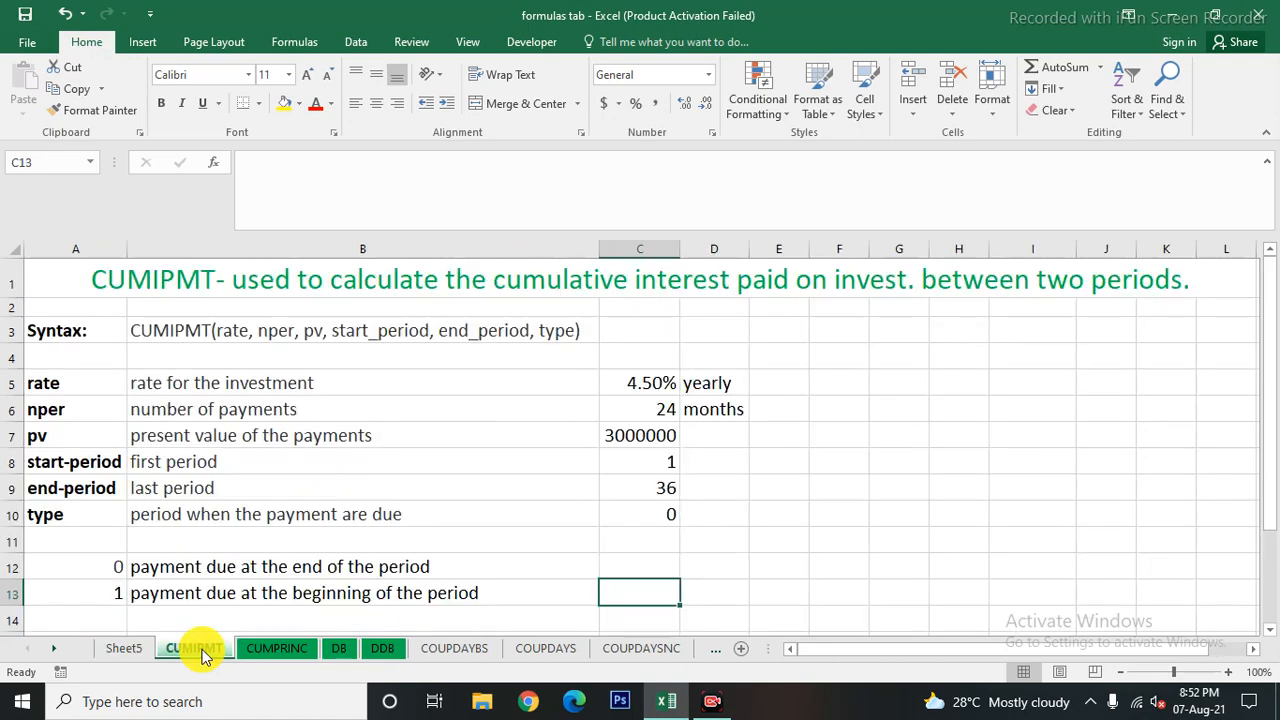
click(629, 434)
text(5000)
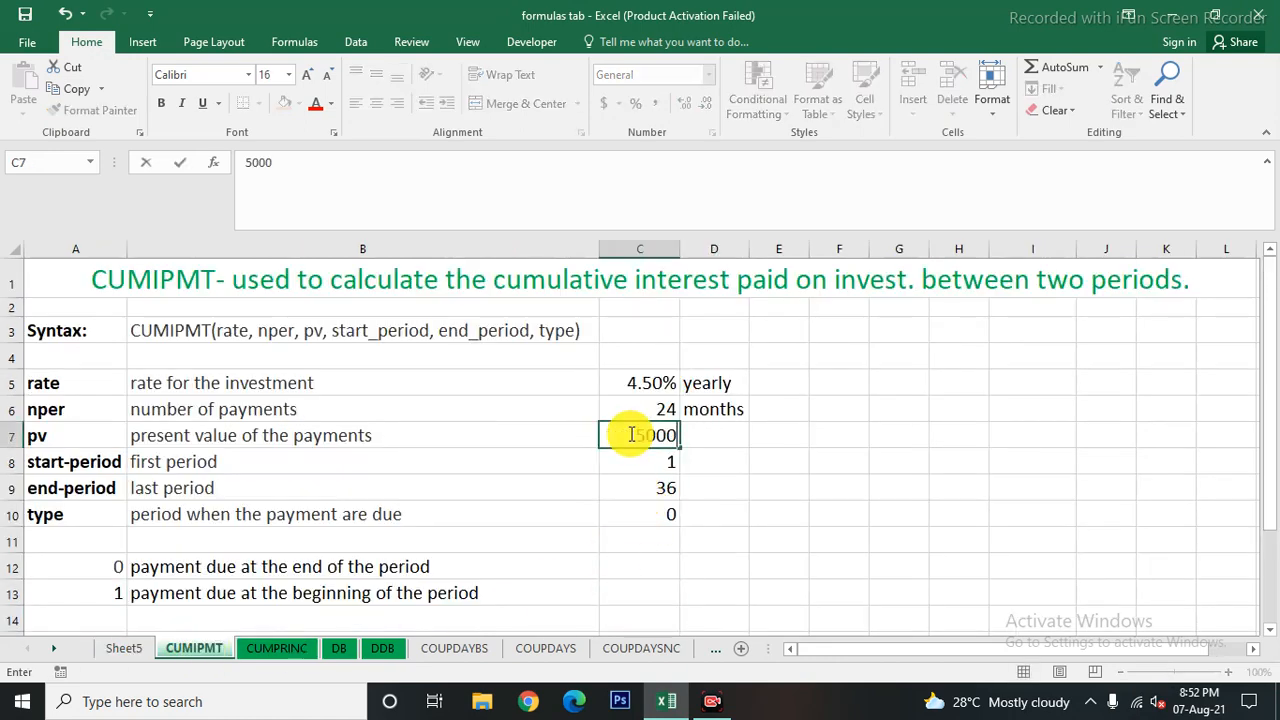
key(Return)
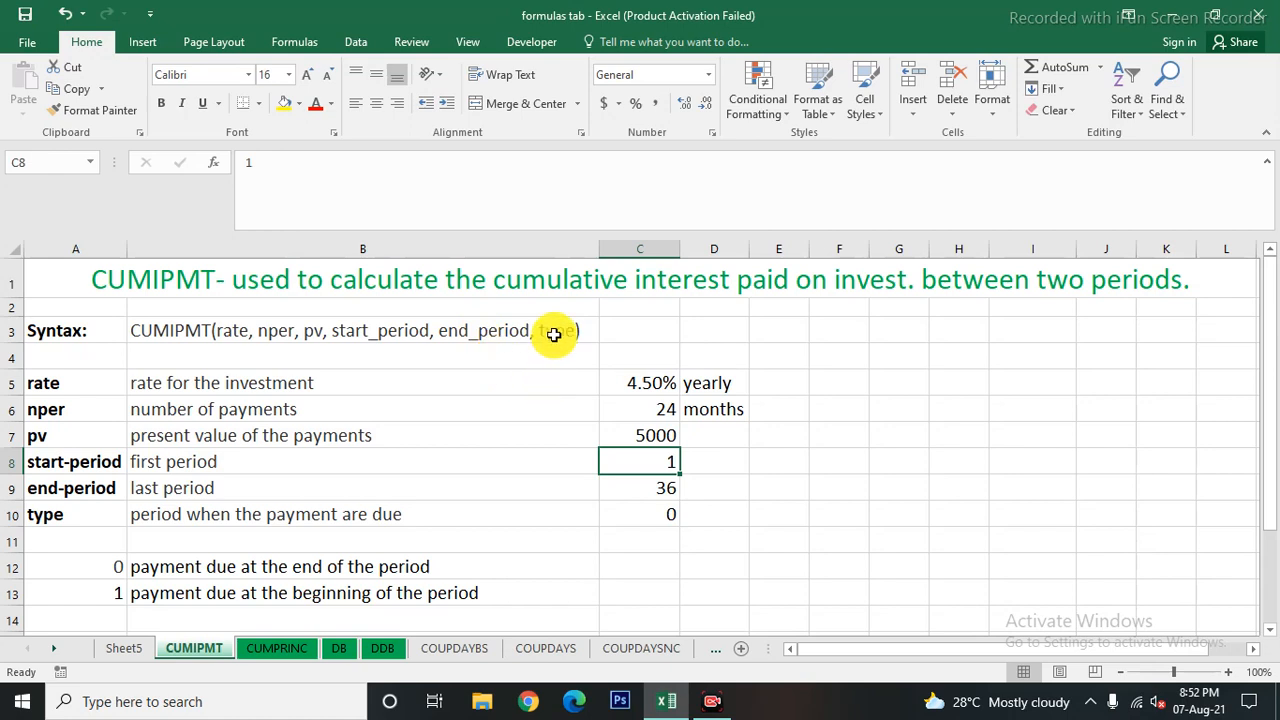
Set the end-period value in C9 to 24.
click(666, 482)
double_click(660, 486)
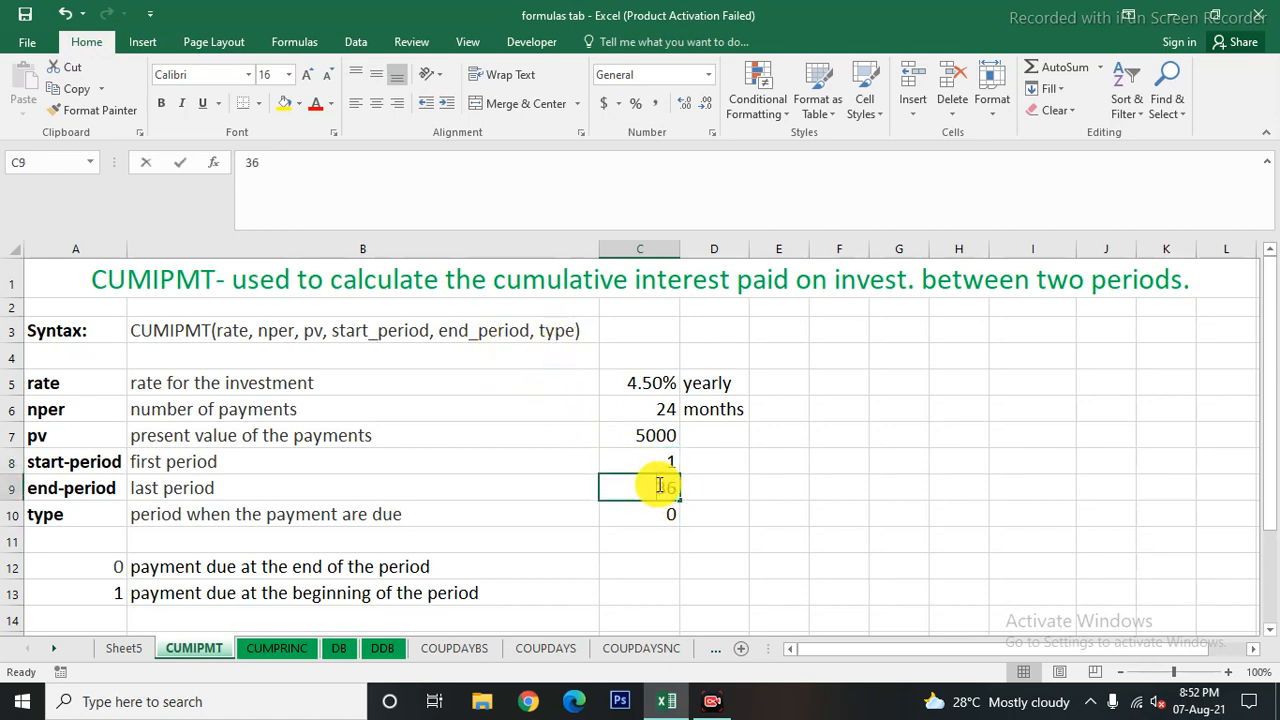
key(BackSpace)
key(BackSpace)
text(24)
key(Return)
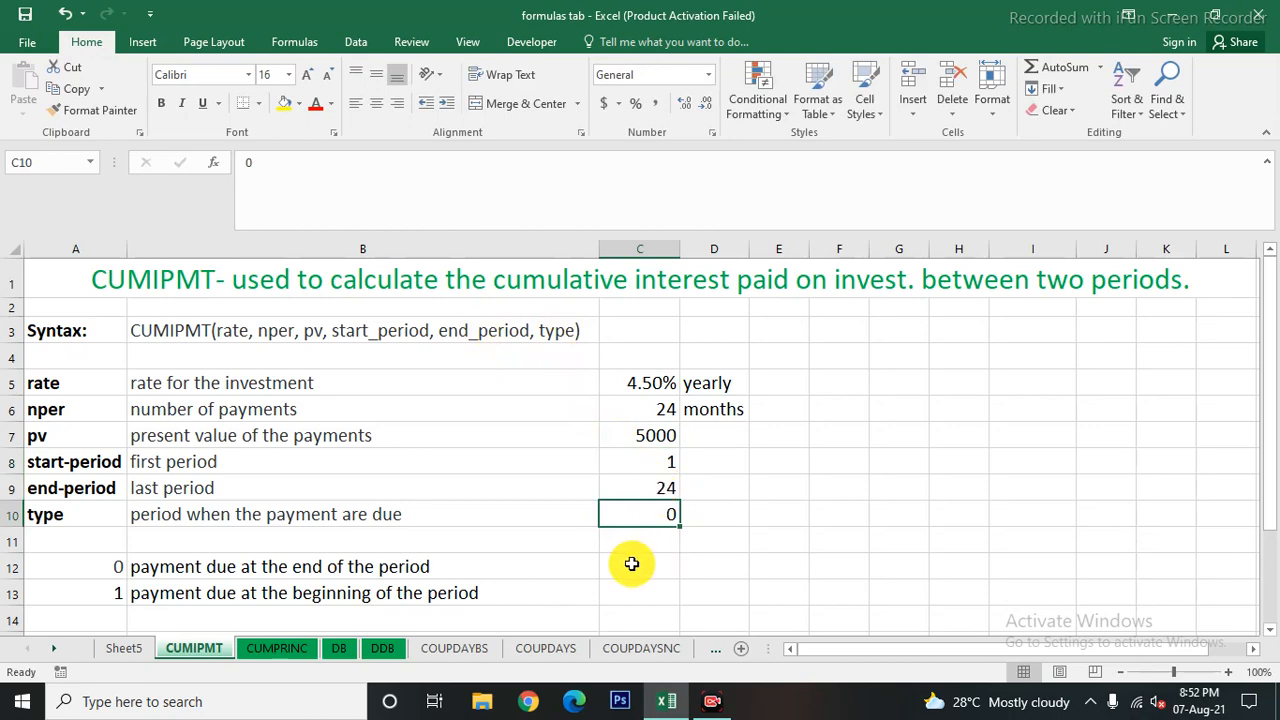
Begin a CUMIPMT formula in C13 with C5/12 as the rate, C6 as nper and C7 as pv.
scroll(649, 519, down, 1)
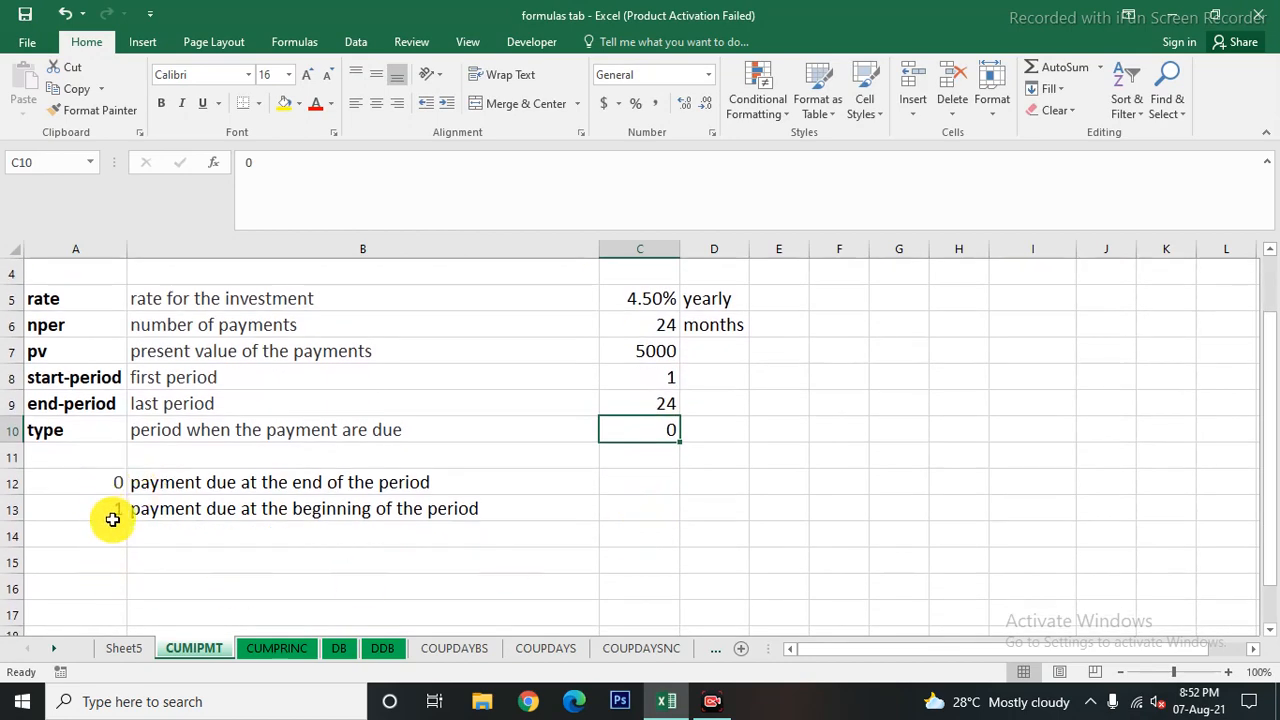
scroll(309, 560, up, 1)
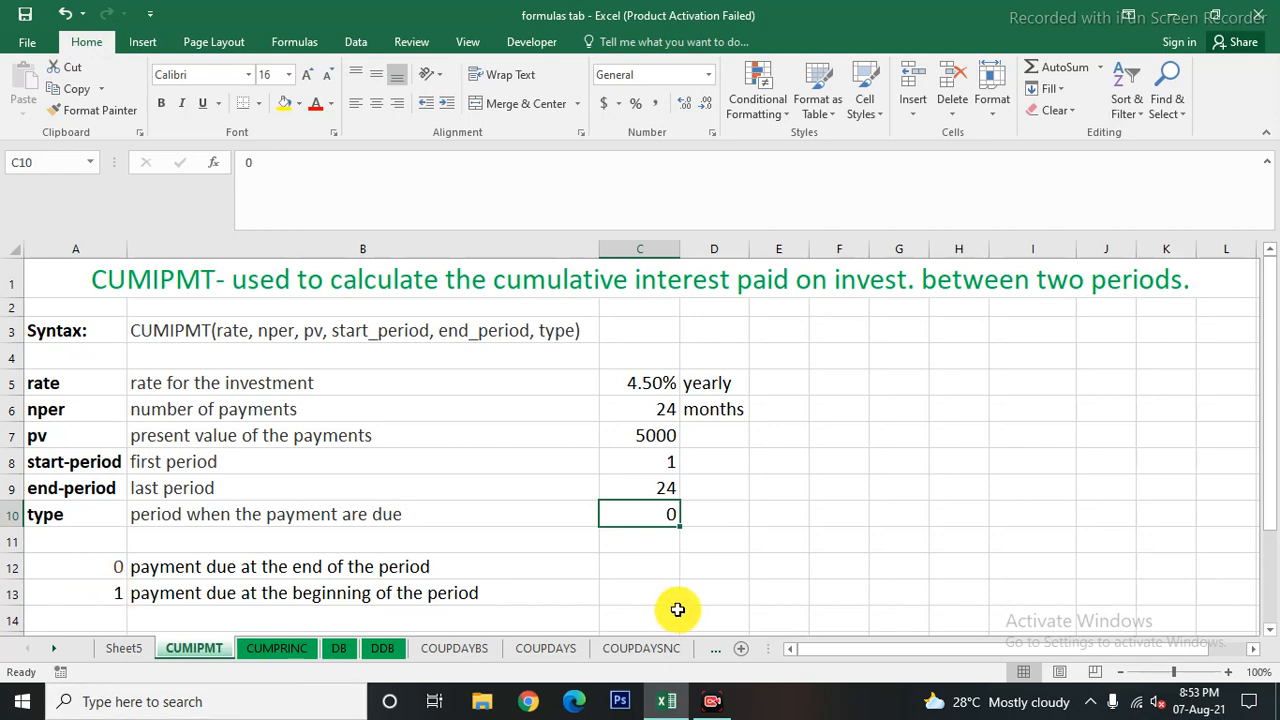
click(645, 592)
text(=)
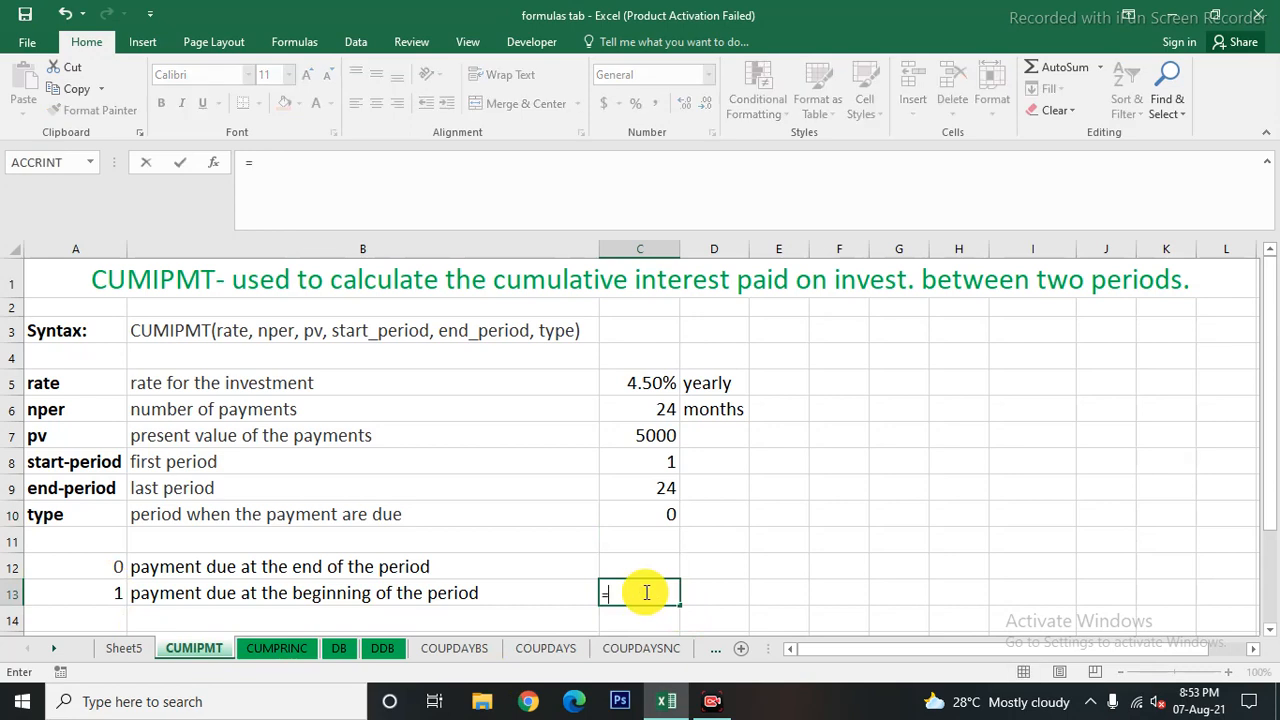
text(cumi)
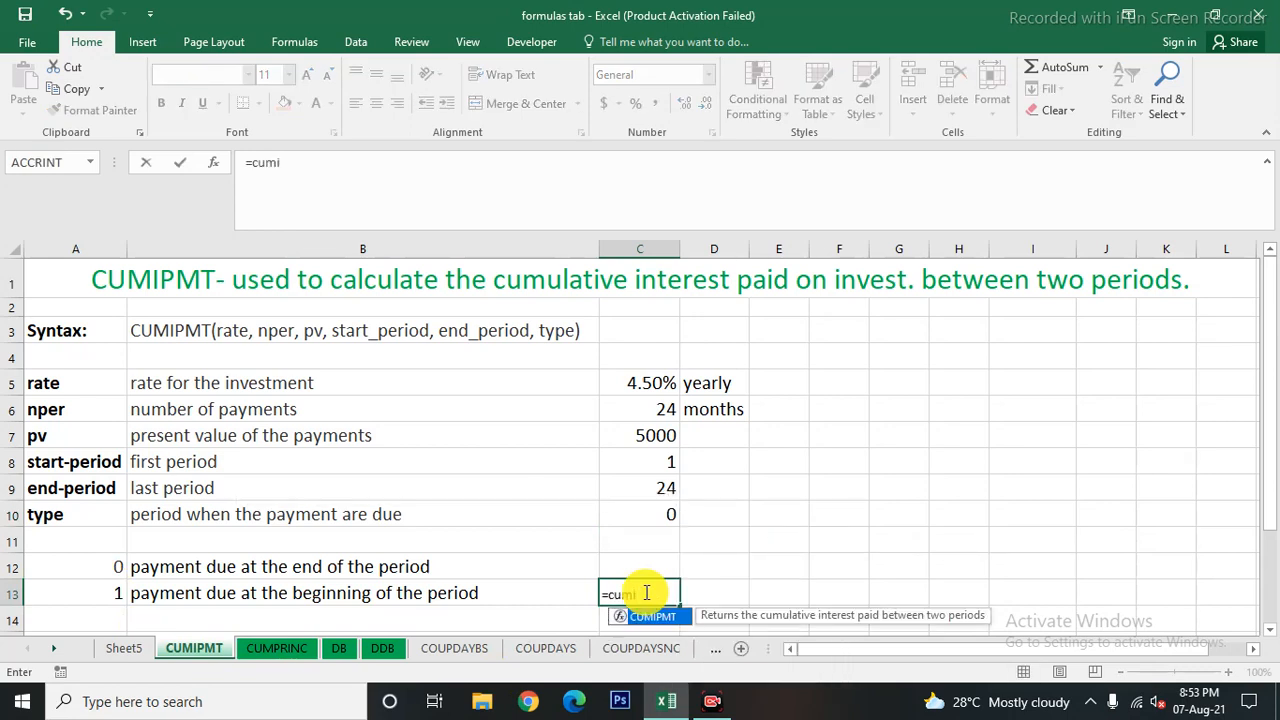
key(Tab)
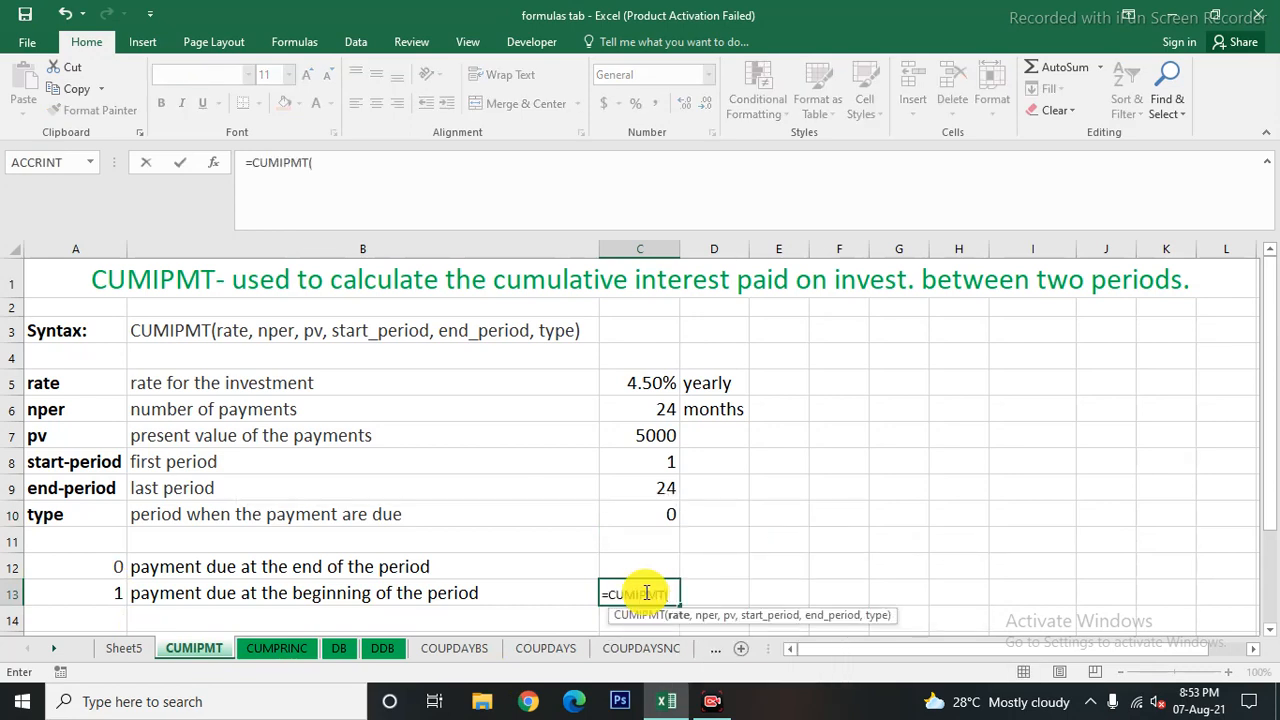
click(643, 382)
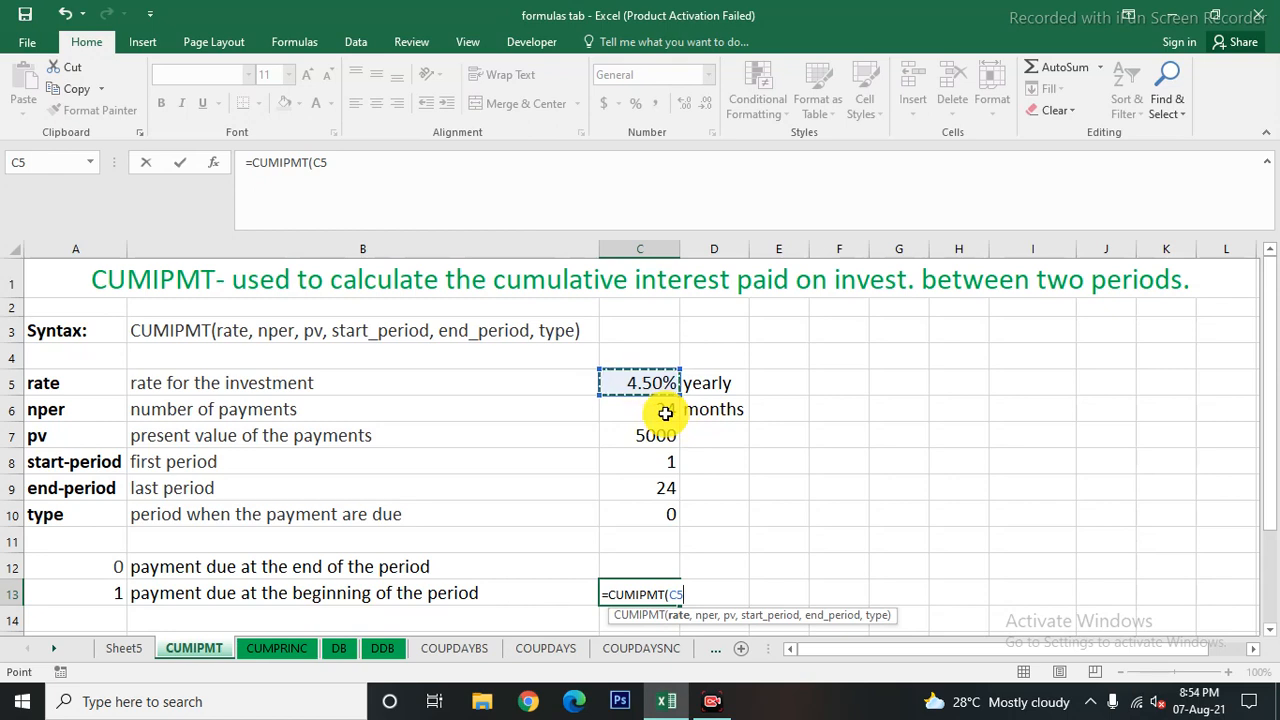
text(/12)
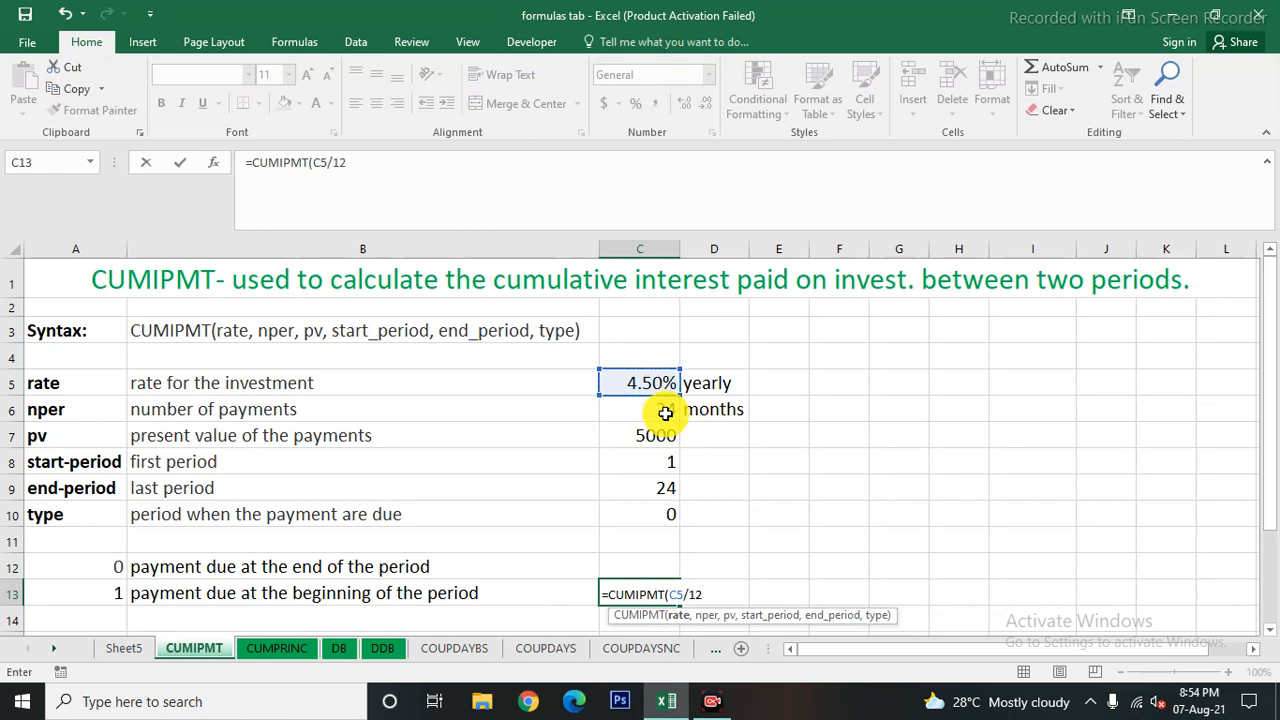
text(,)
click(651, 409)
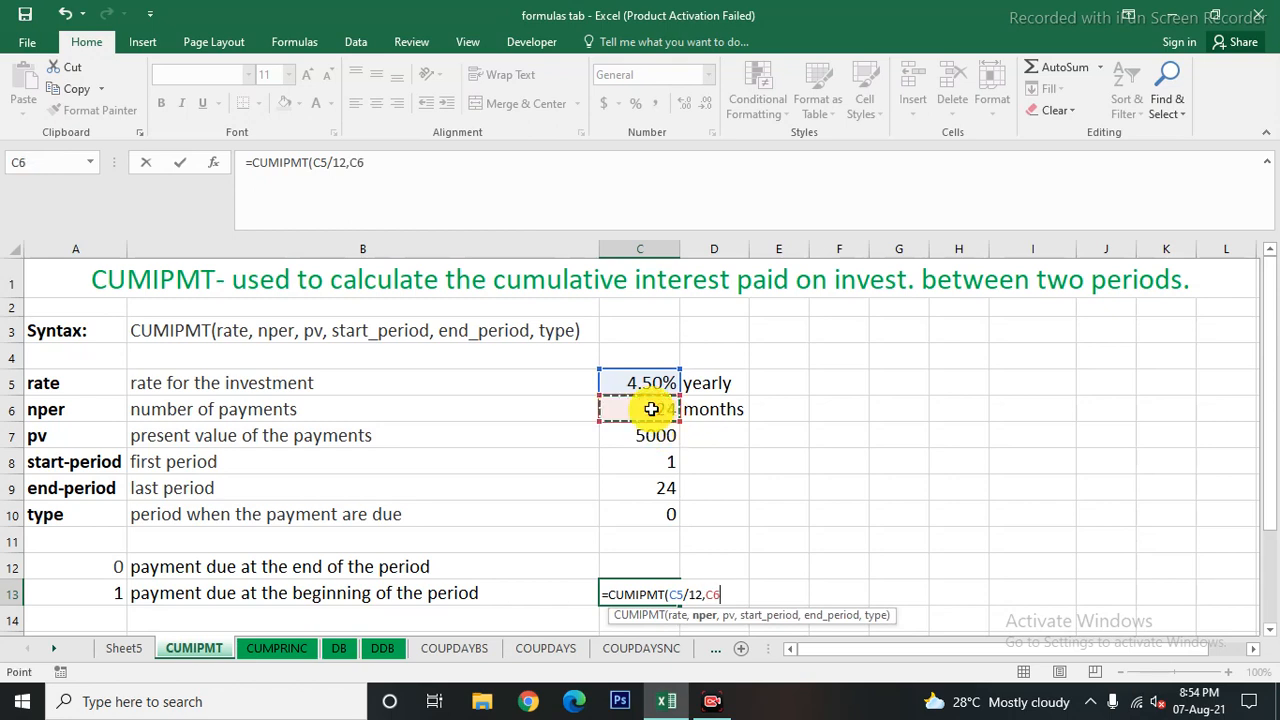
text(,)
click(648, 437)
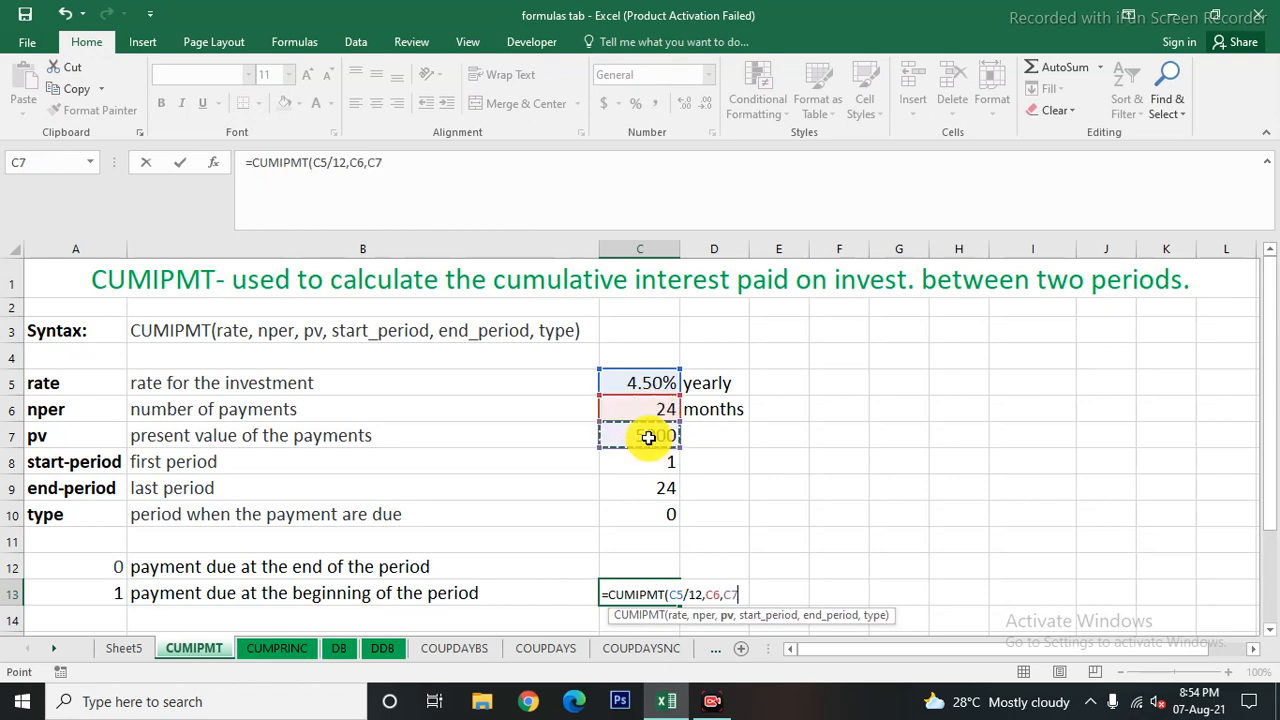
Complete the CUMIPMT formula with C8 as the start period, C9 as the end period and C10 as the type.
text(,)
click(654, 463)
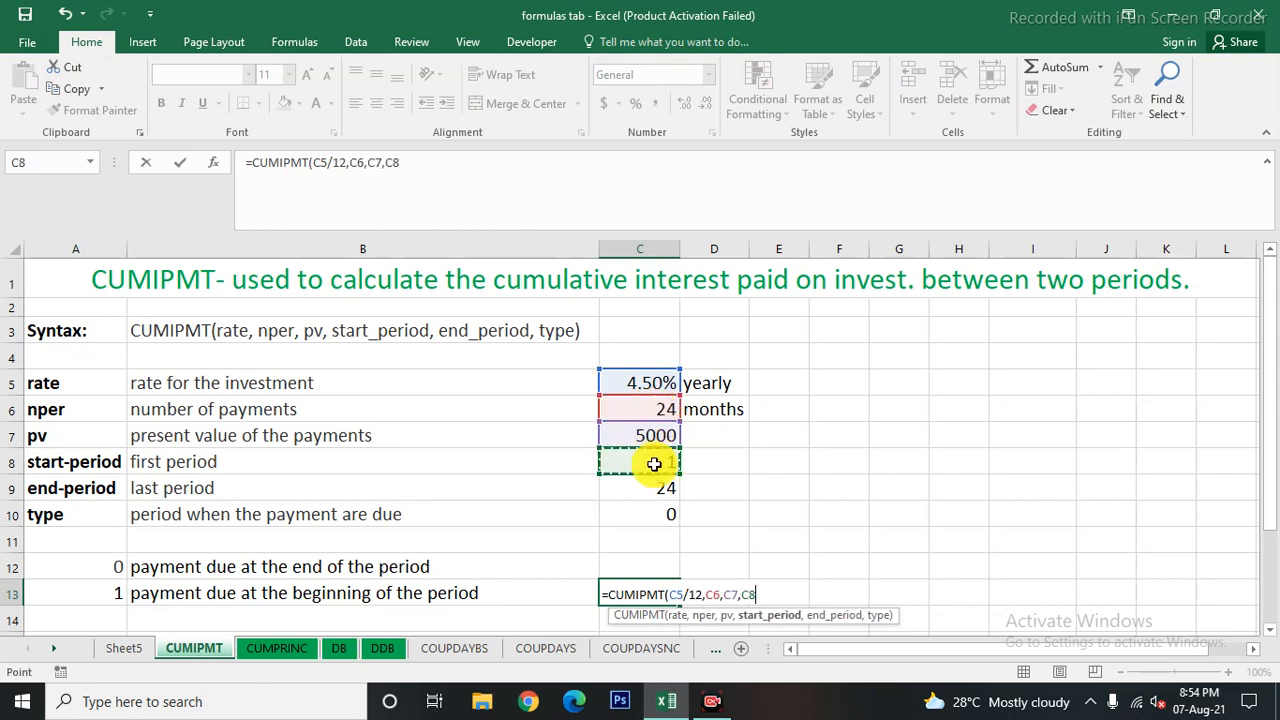
text(,)
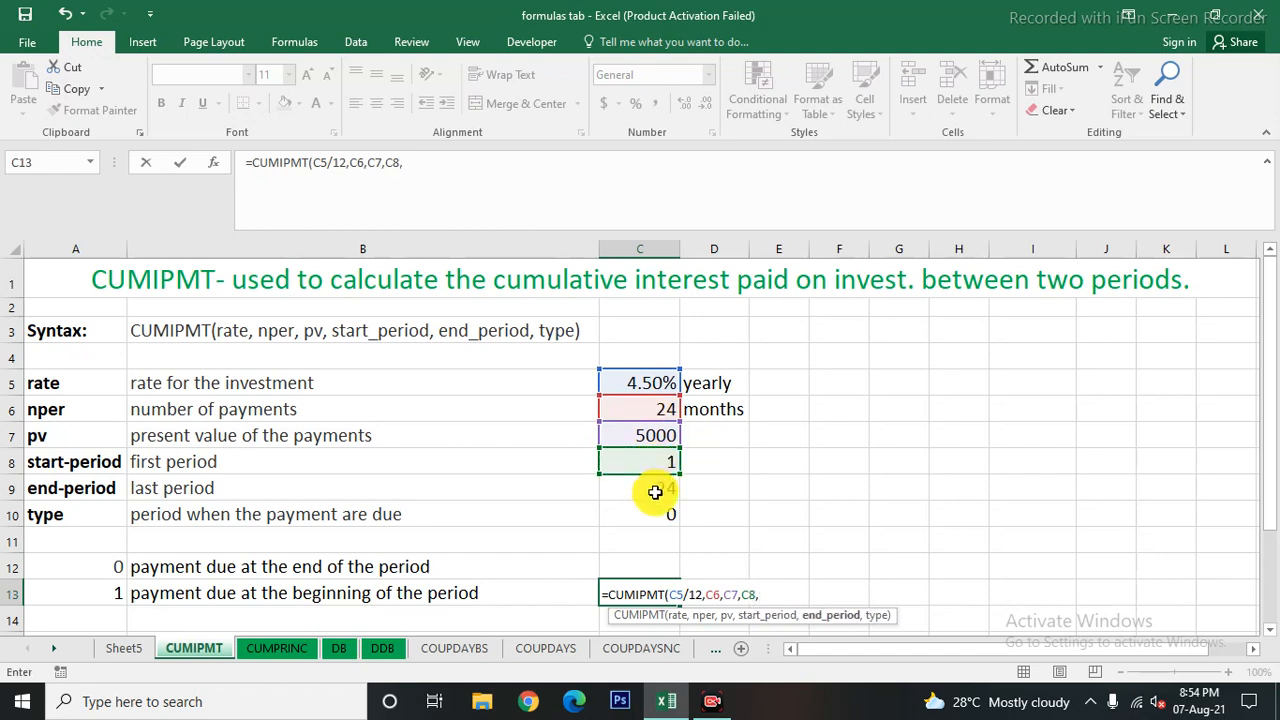
click(655, 490)
text(,)
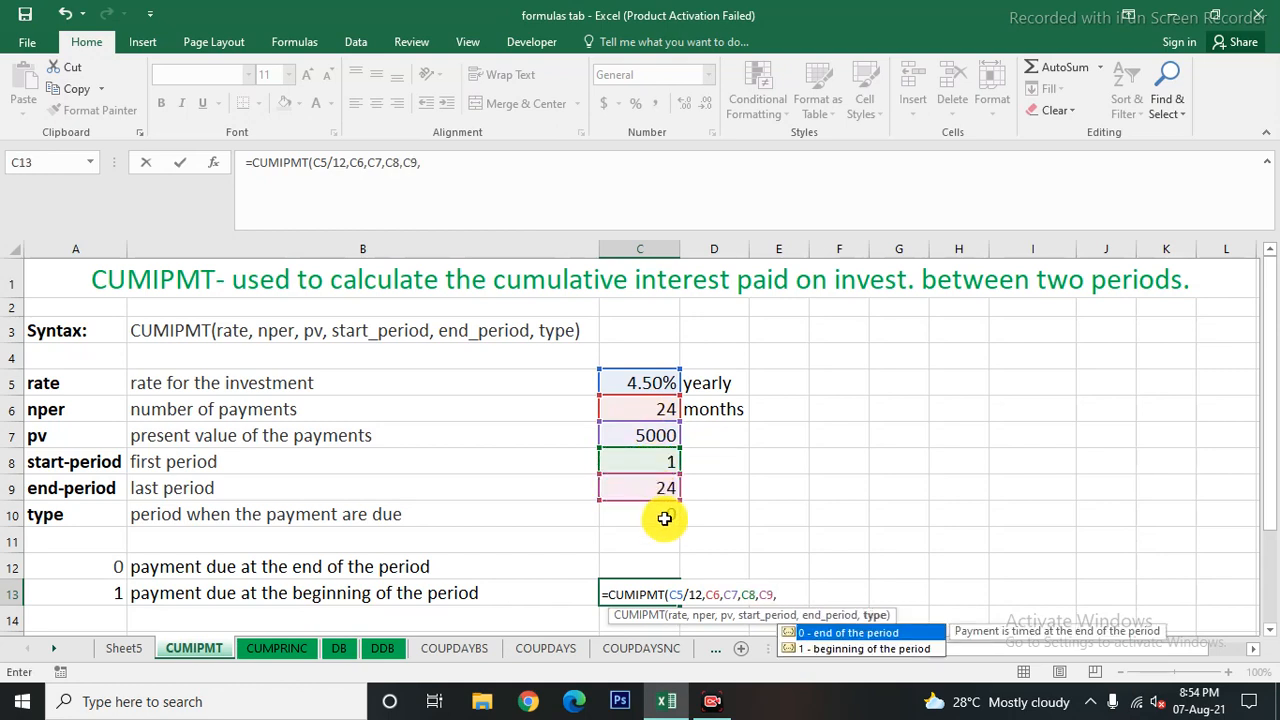
click(664, 517)
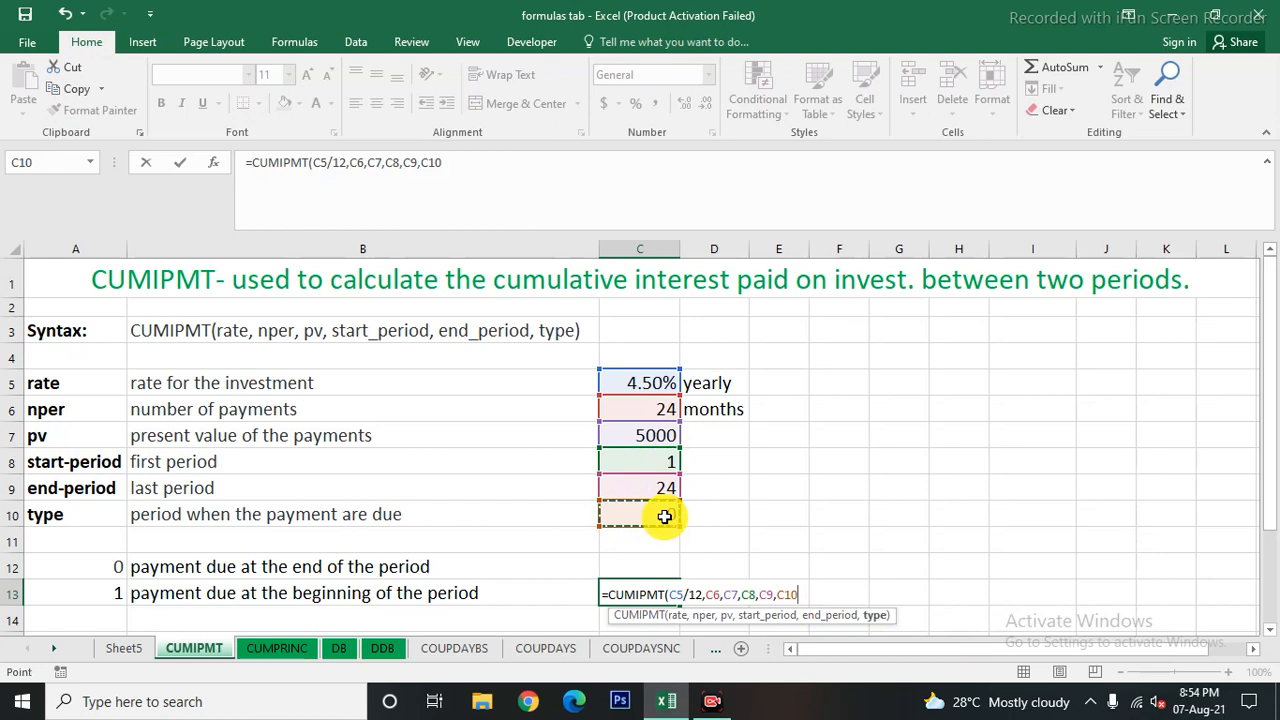
text())
key(Return)
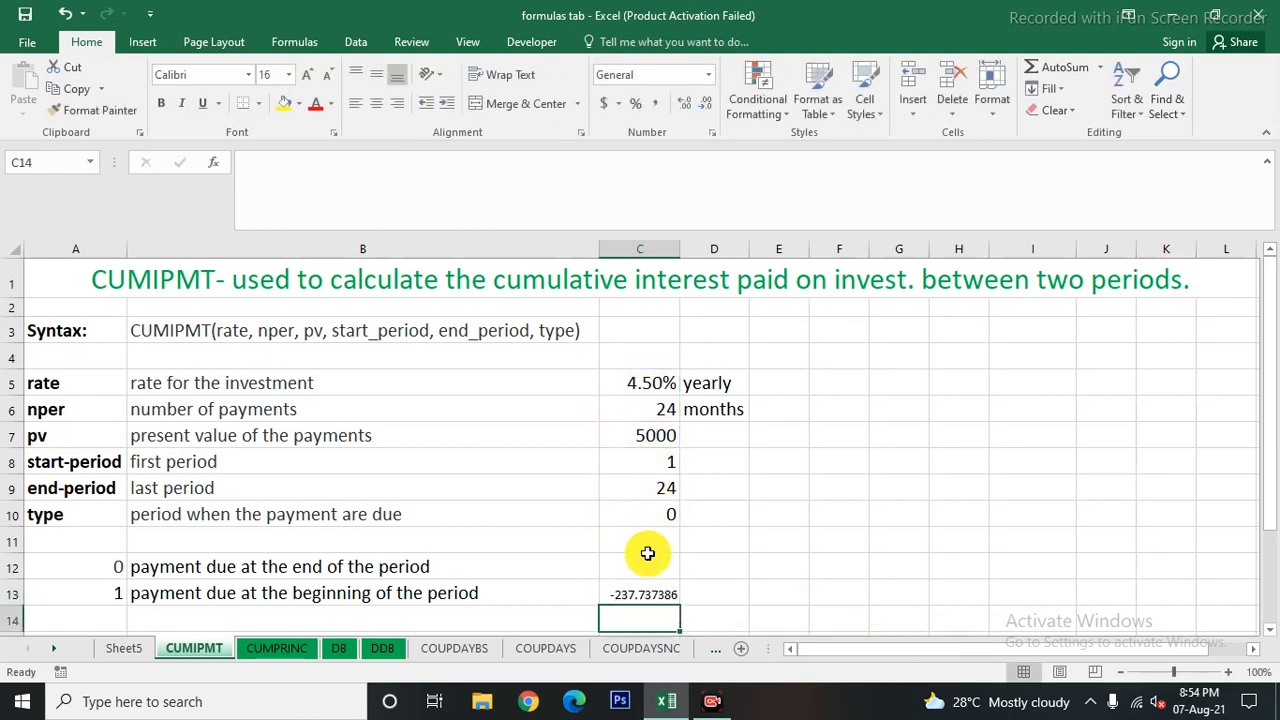
Reduce the CUMIPMT result in C13 to two decimal places.
click(640, 592)
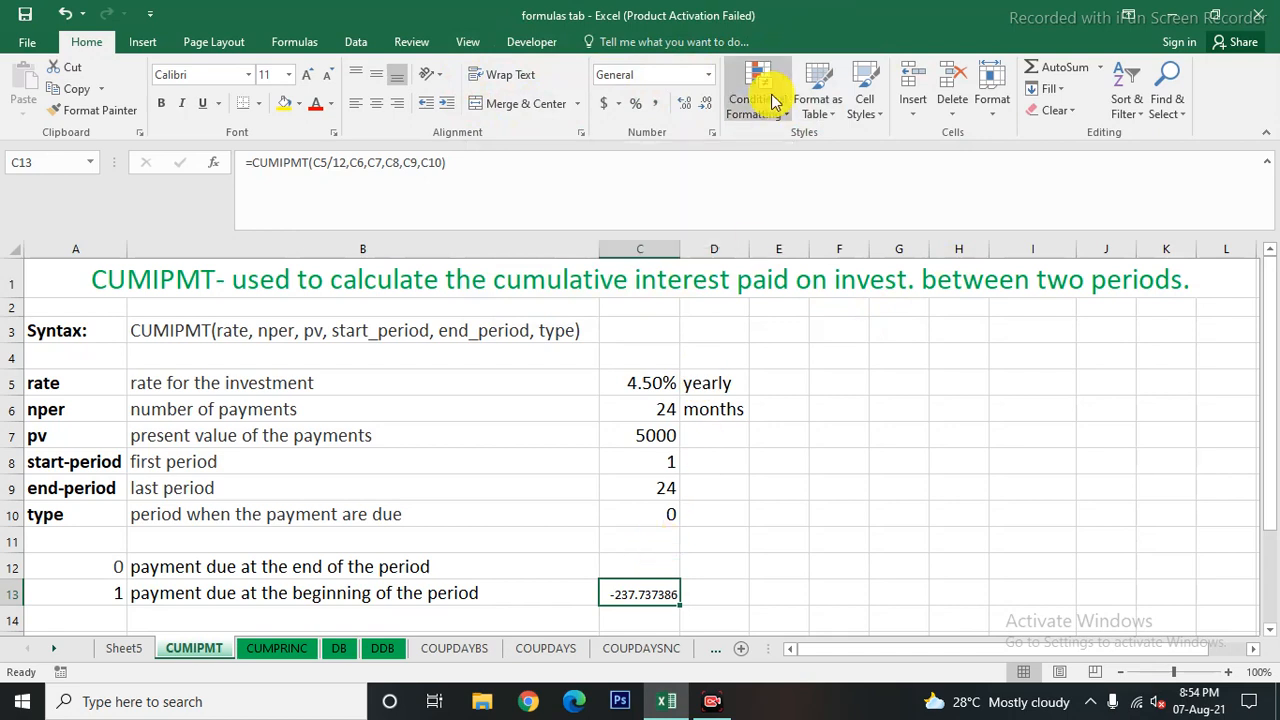
click(704, 106)
click(704, 106)
click(704, 106)
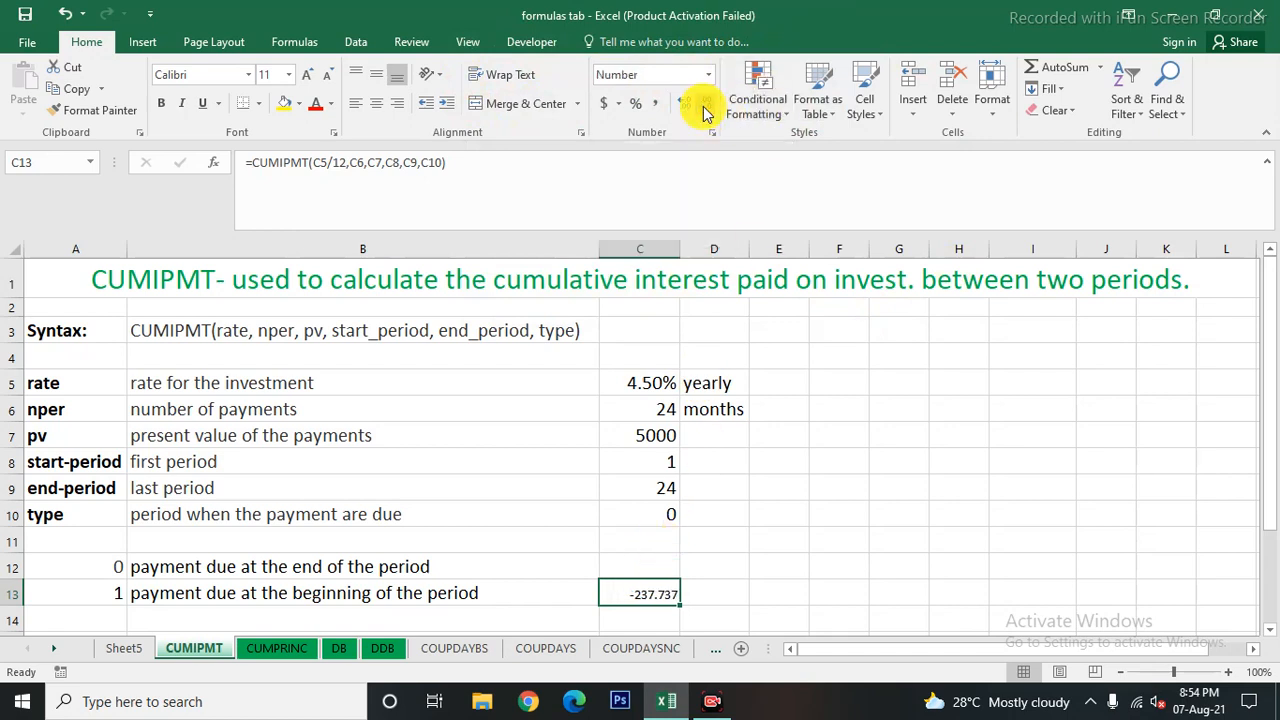
click(704, 106)
click(835, 565)
Enlarge the font of the cumulative interest result in C13.
click(660, 594)
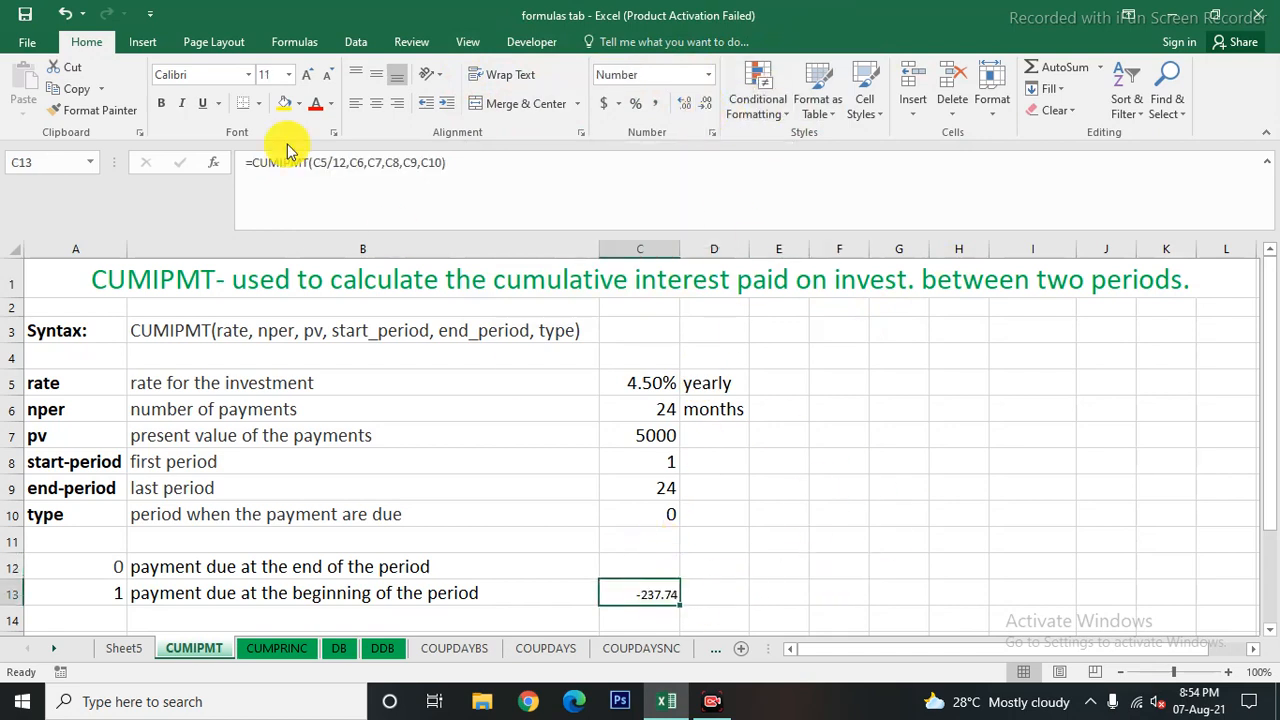
click(307, 75)
click(836, 489)
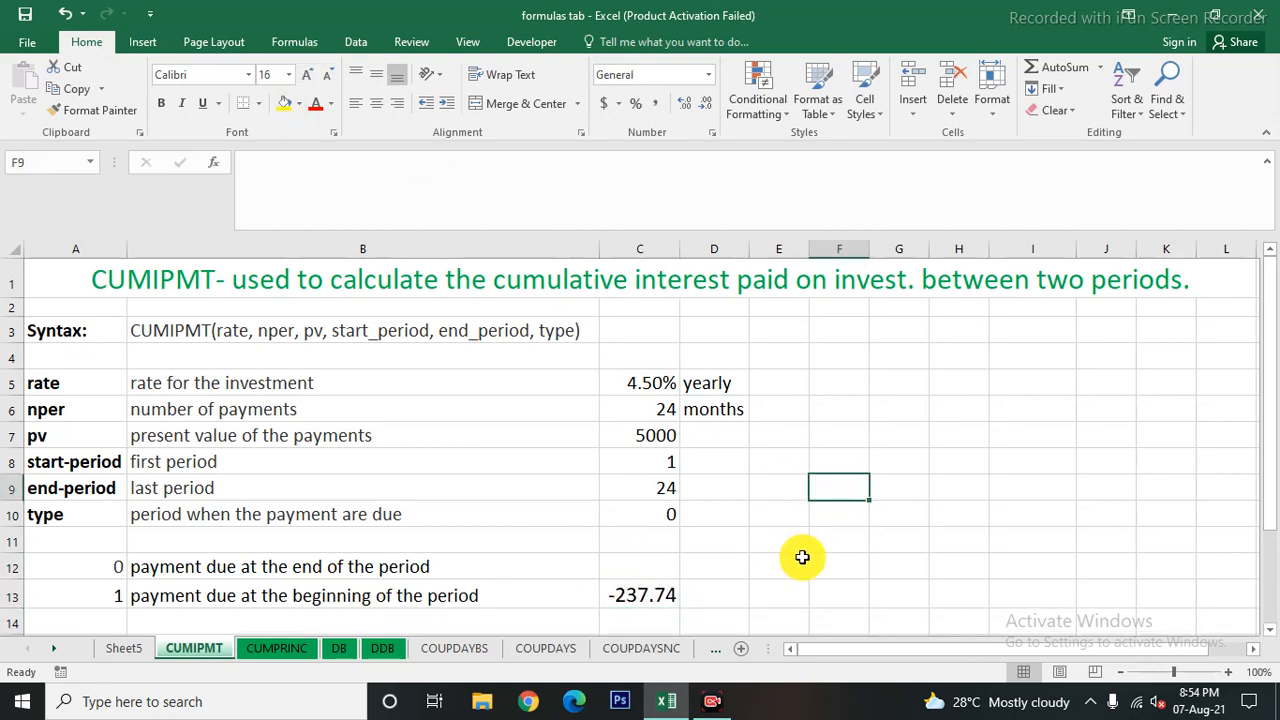
scroll(800, 560, down, 2)
scroll(798, 567, up, 2)
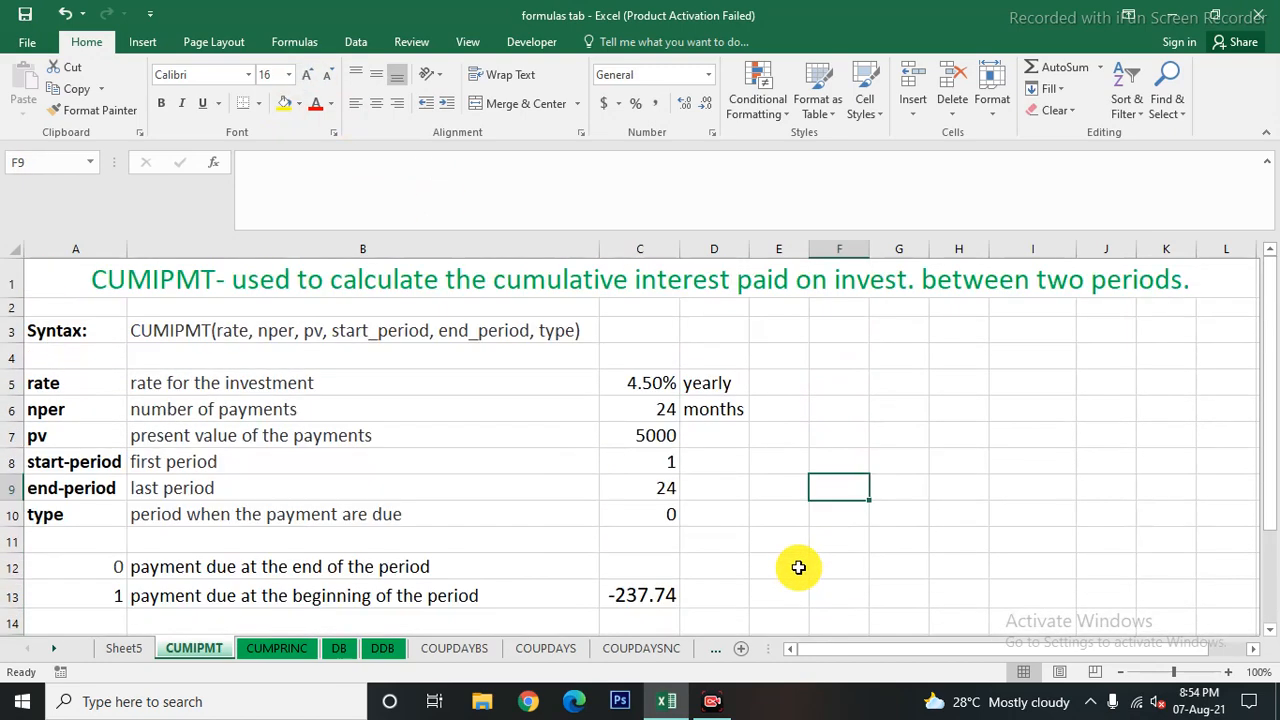
On the CUMPRINC sheet, set the end-period value in C9 to 24.
click(276, 650)
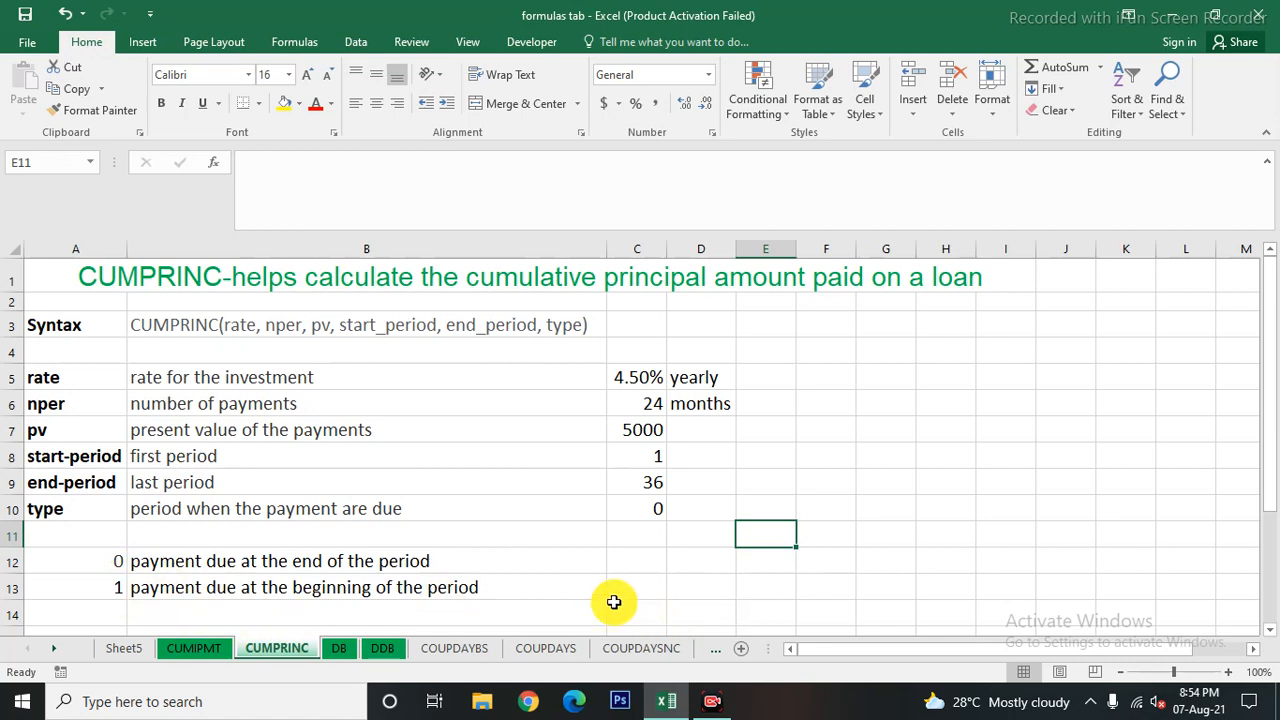
click(638, 583)
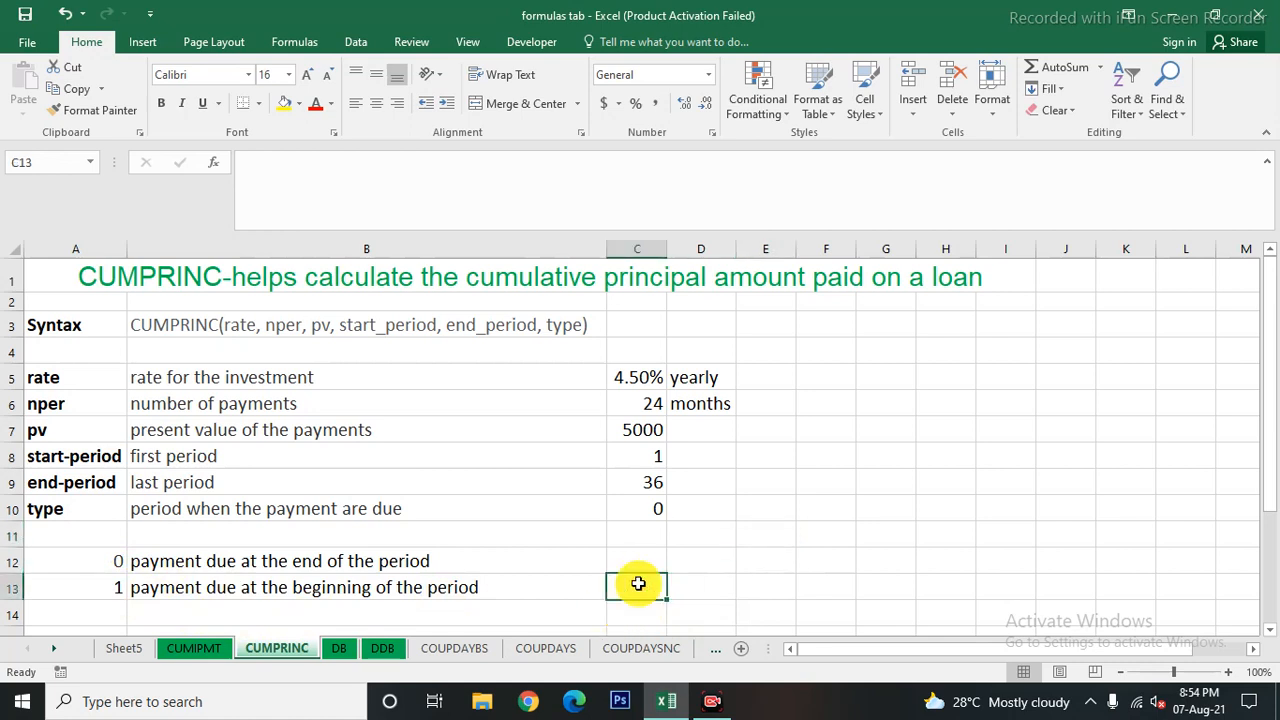
click(646, 484)
text(24)
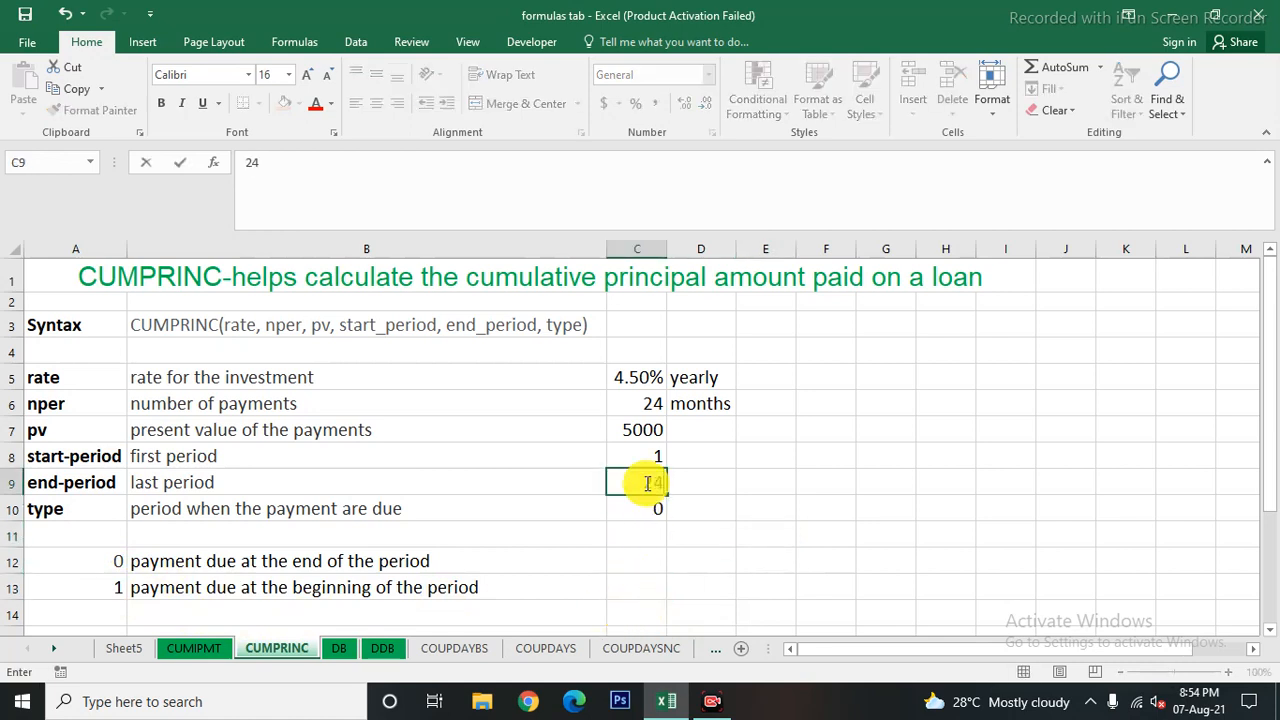
key(Return)
Begin a CUMPRINC formula in C13 with C5/12 as the rate, C6 as nper and C7 as pv.
click(637, 588)
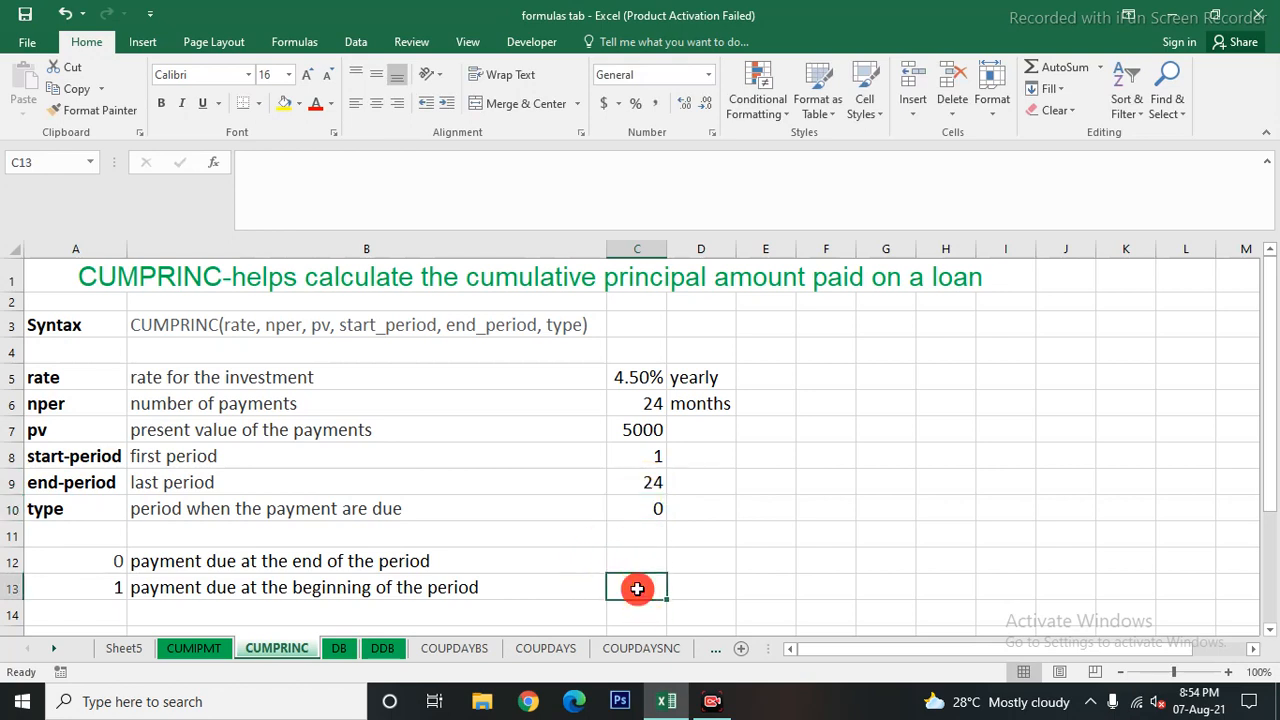
text(=c)
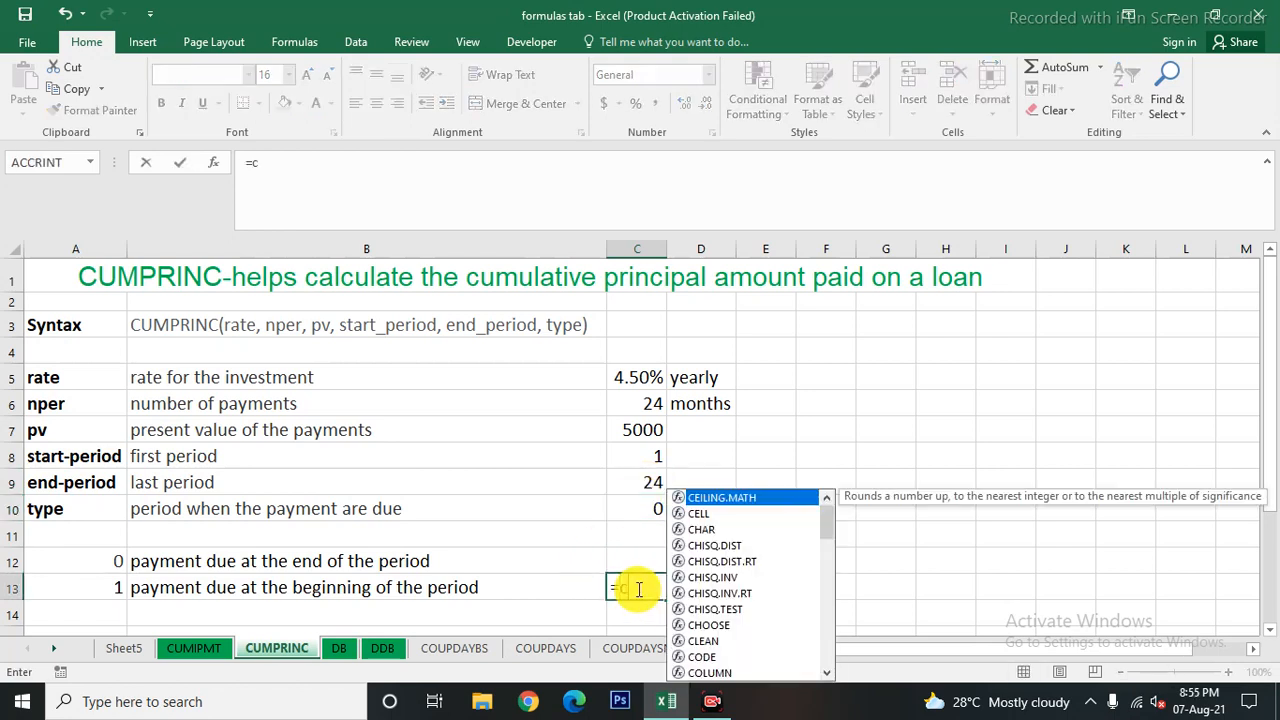
text(ump)
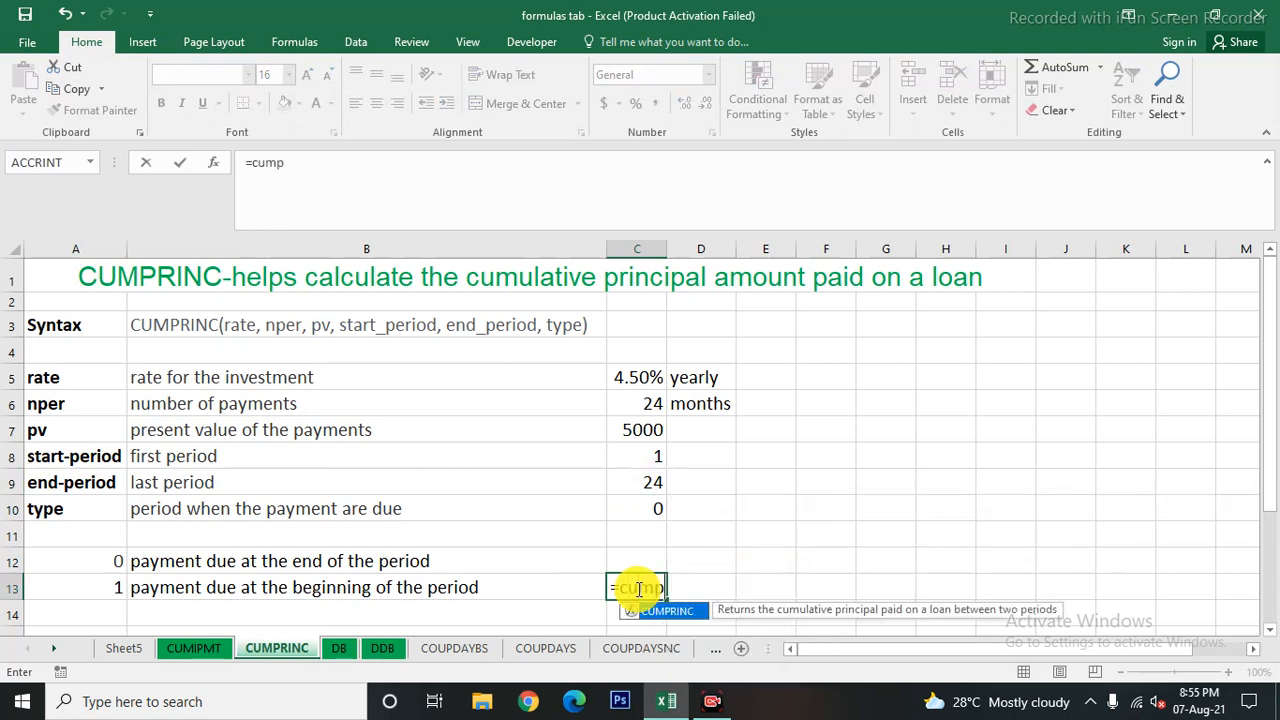
text(rin)
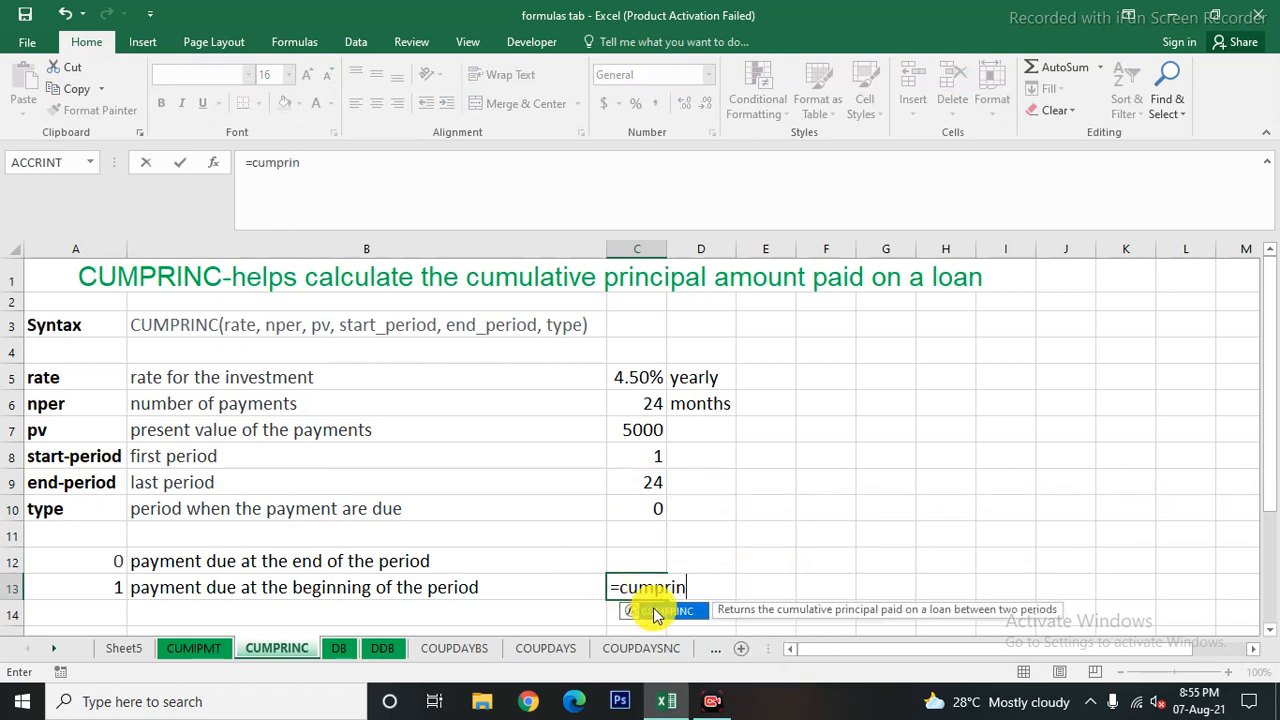
double_click(656, 611)
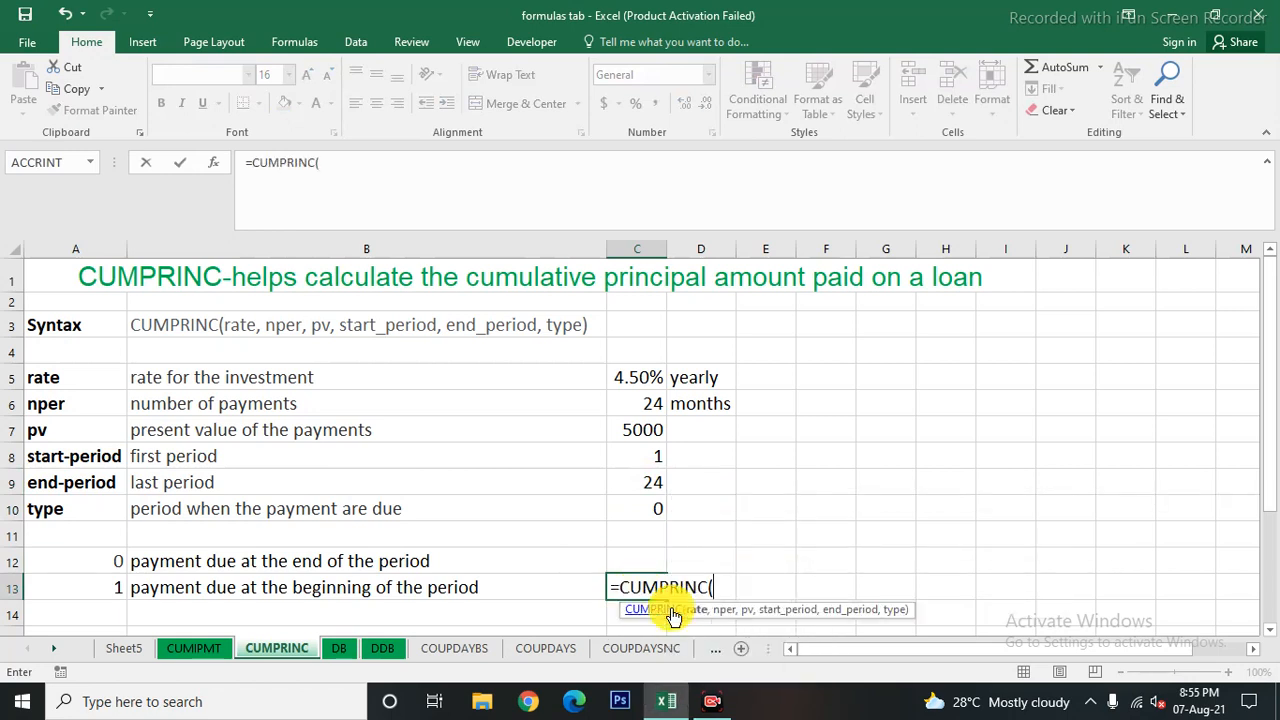
click(638, 380)
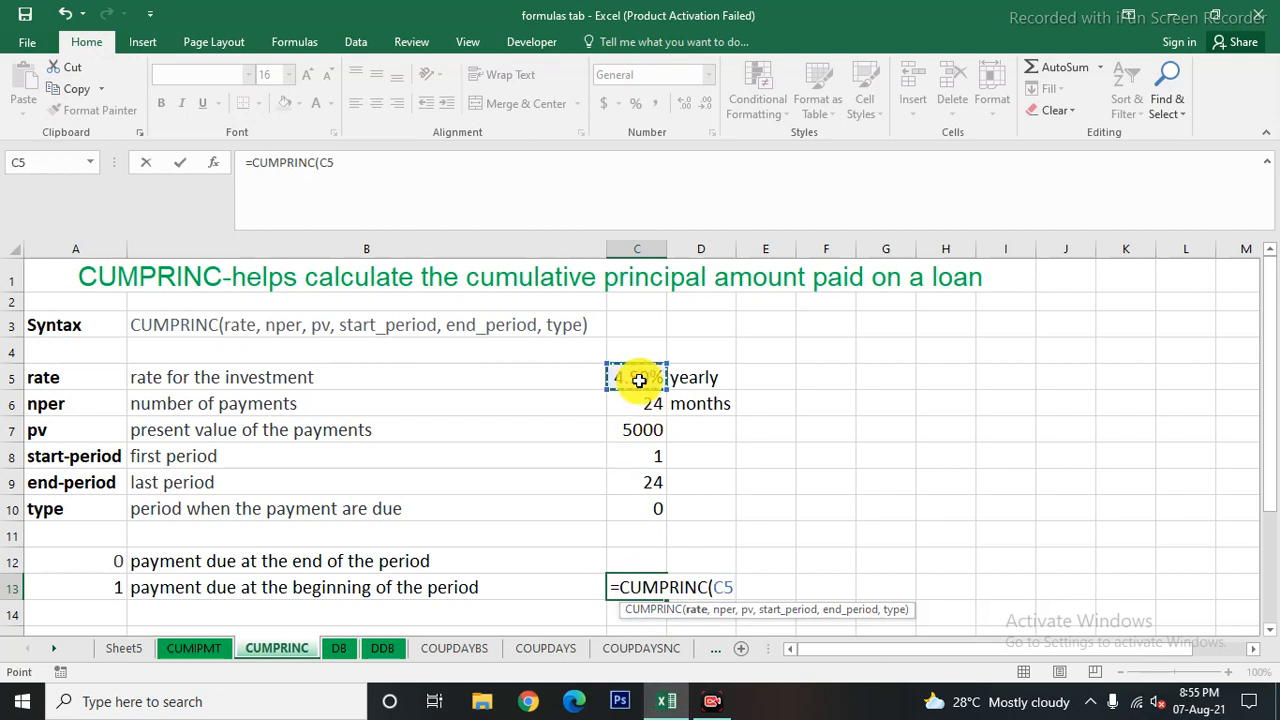
text(/12,)
click(644, 410)
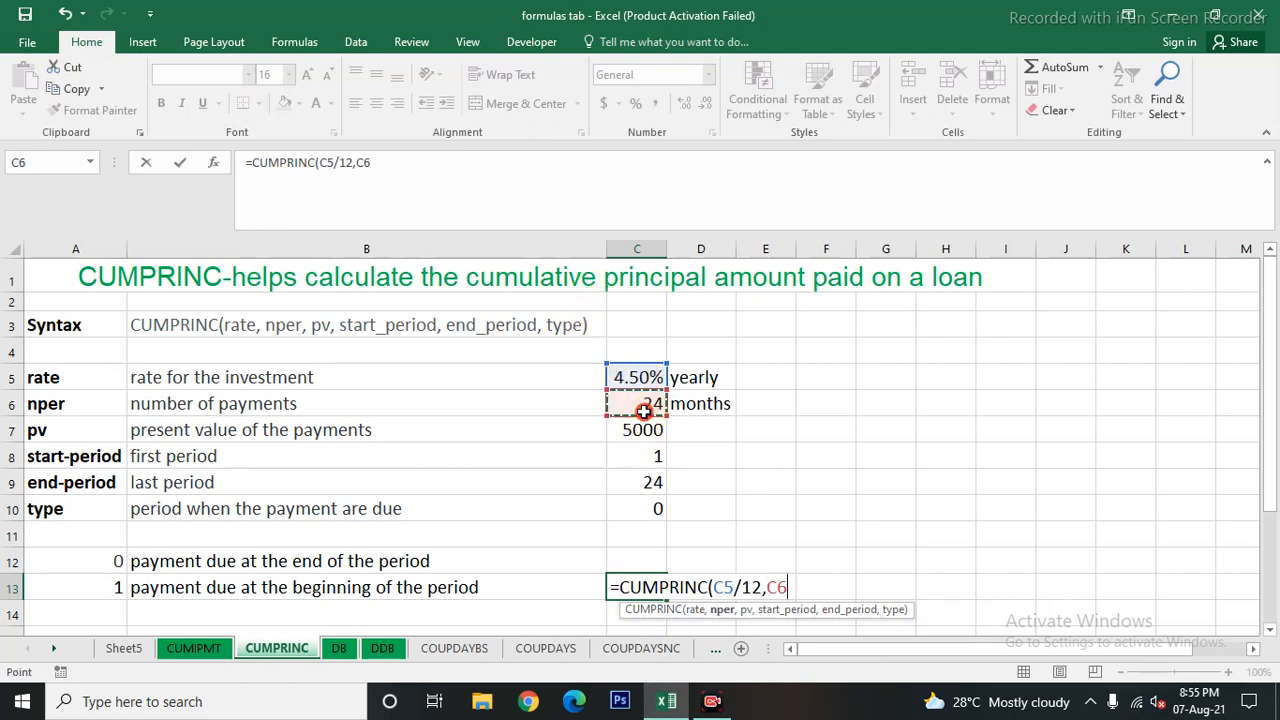
text(,)
click(645, 430)
Complete the CUMPRINC formula with C8 as the start period, C9 as the end period and C10 as the type.
text(,)
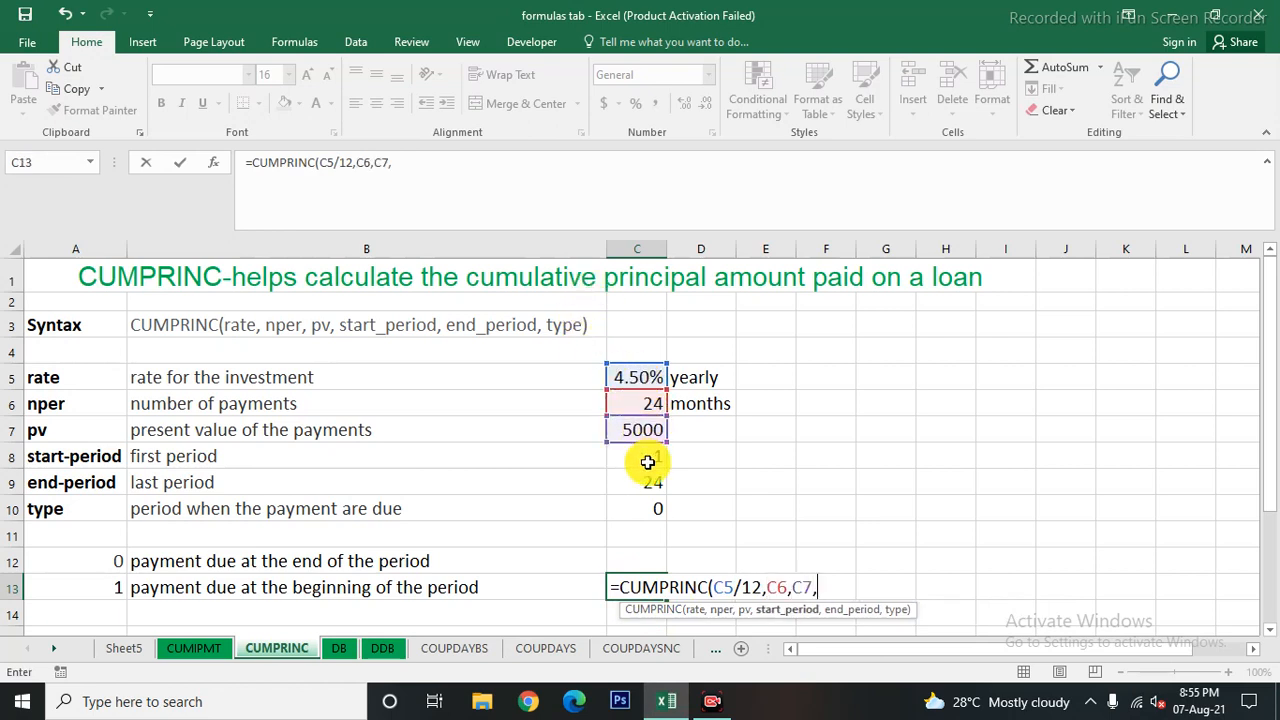
click(648, 458)
text(,)
click(640, 482)
text(,)
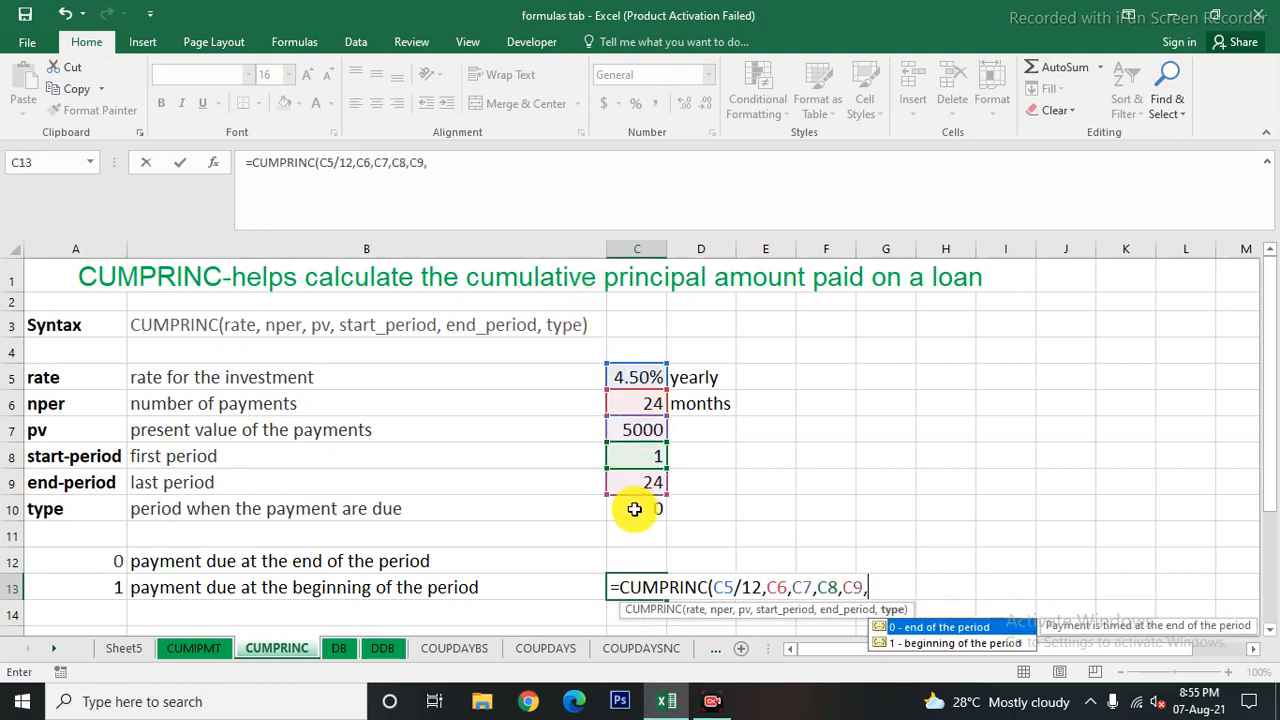
click(634, 509)
text())
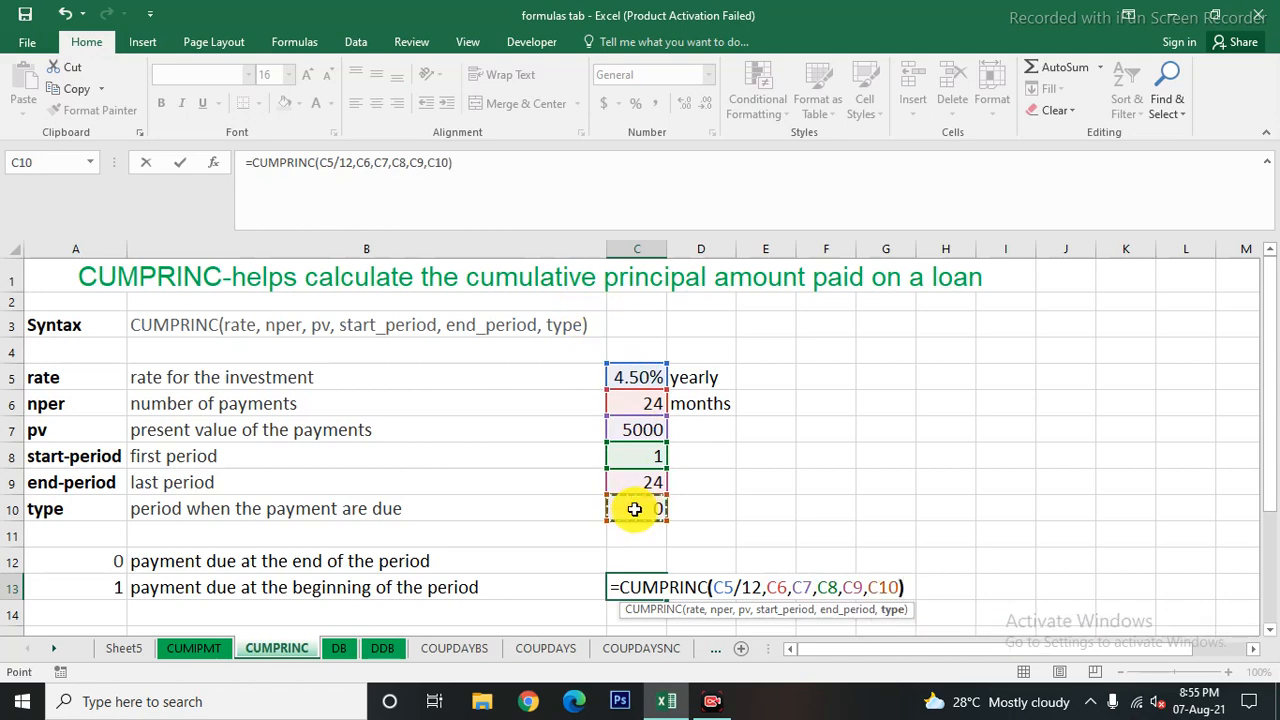
key(Return)
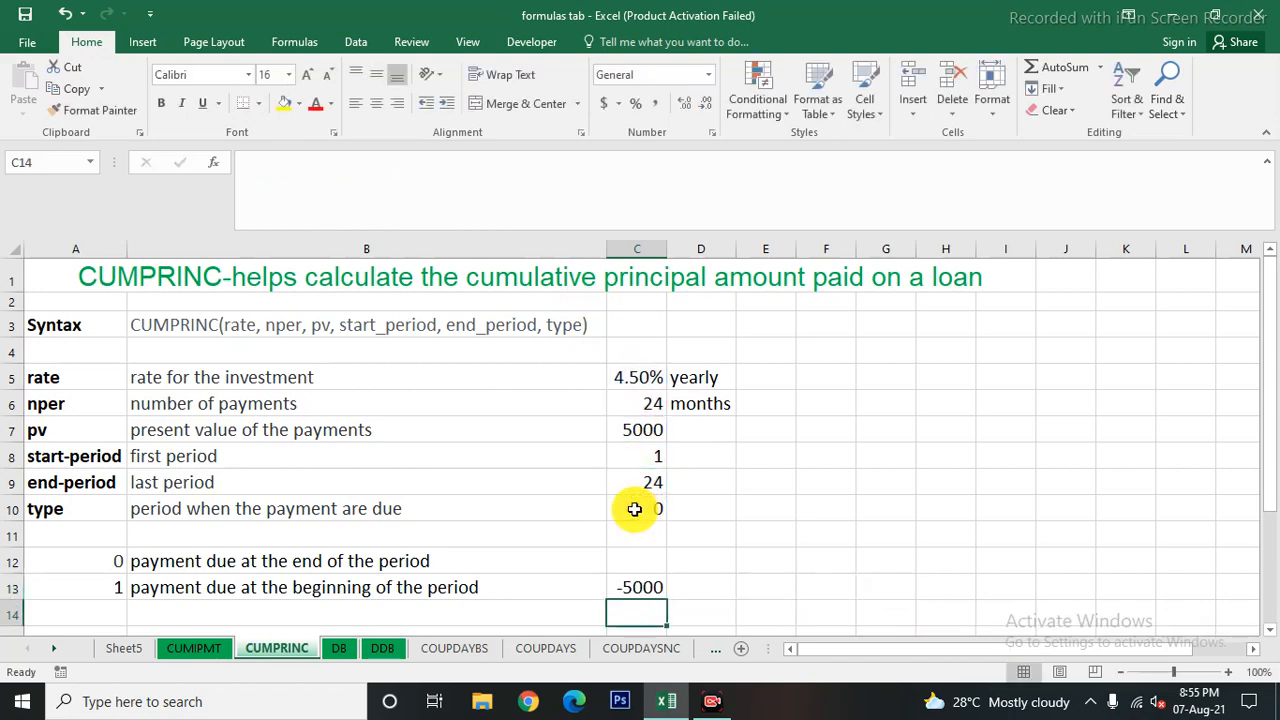
Review the cumulative principal formula in C13 and return to the cumulative interest result on the CUMIPMT sheet.
click(640, 589)
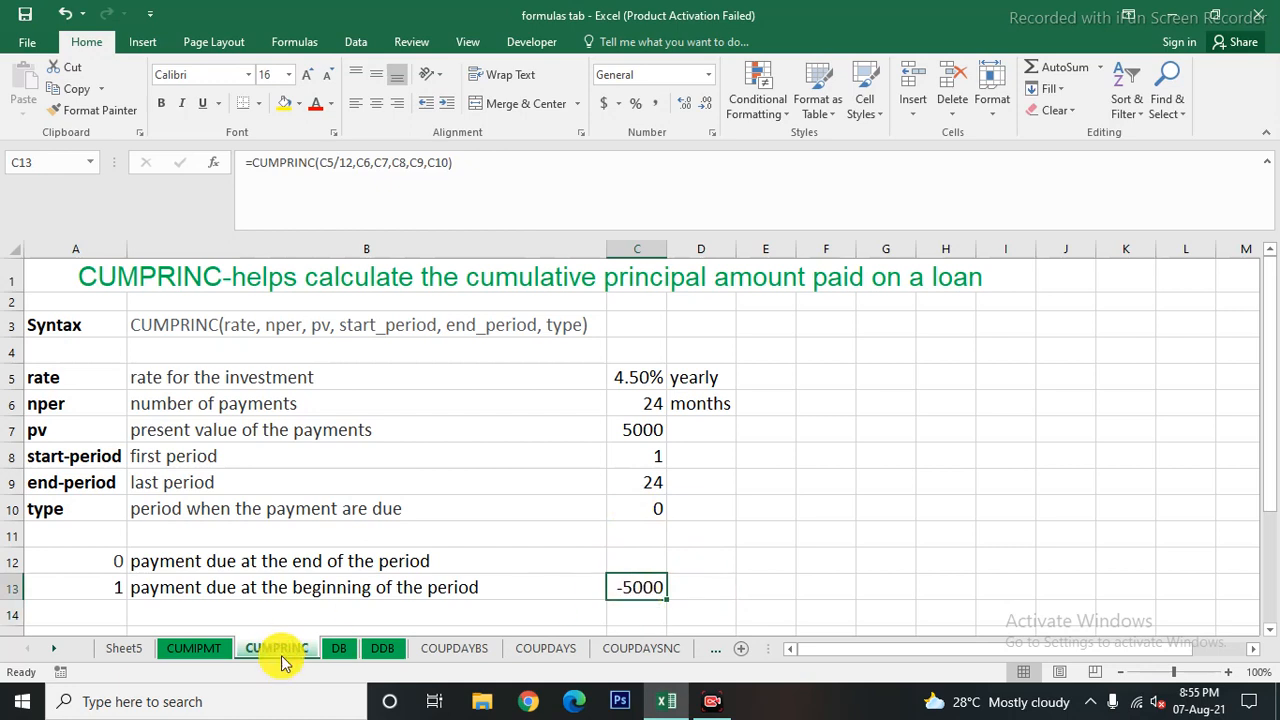
click(205, 649)
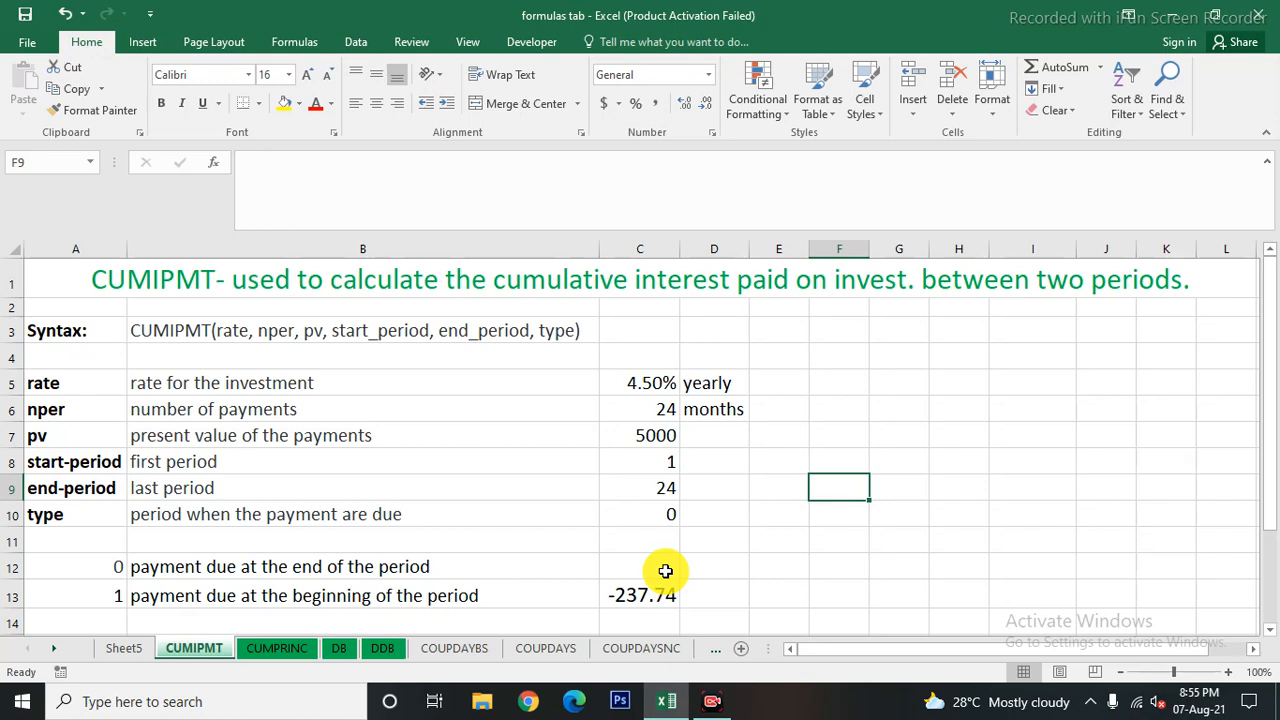
Compare the PMT result on Sheet5 with the cumulative interest and cumulative principal results on the CUMIPMT and CUMPRINC sheets.
click(114, 652)
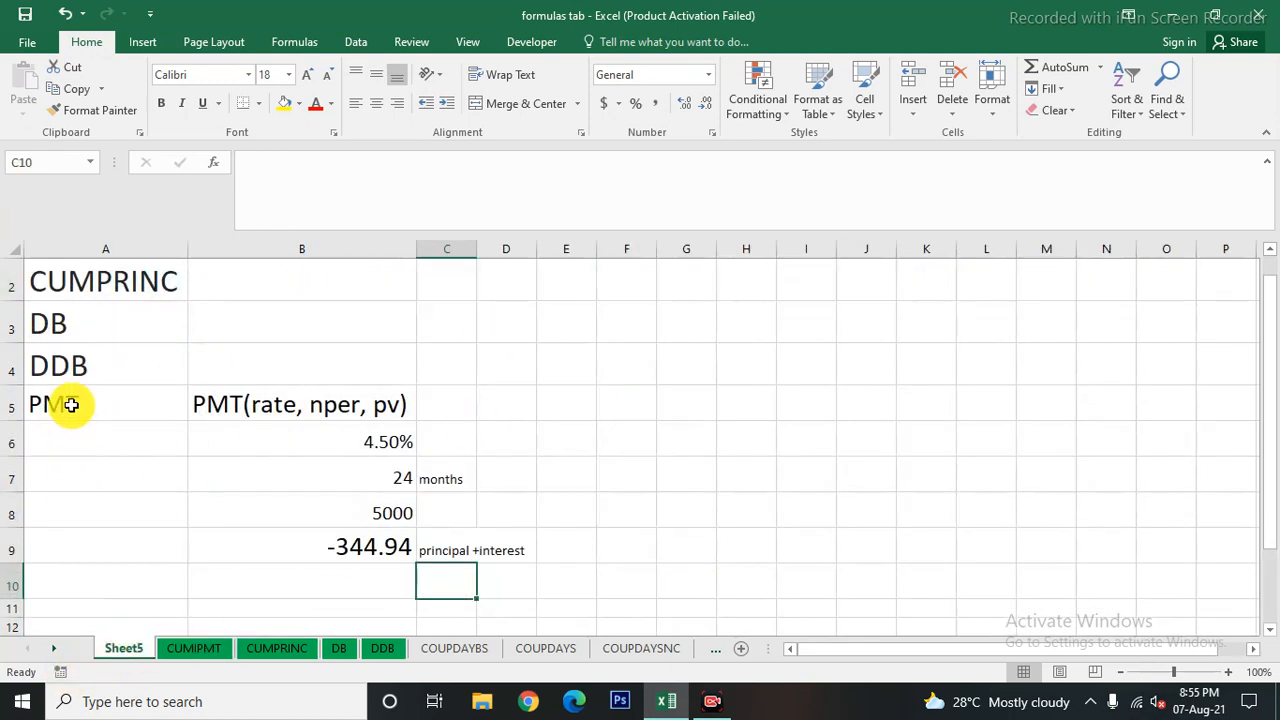
click(346, 551)
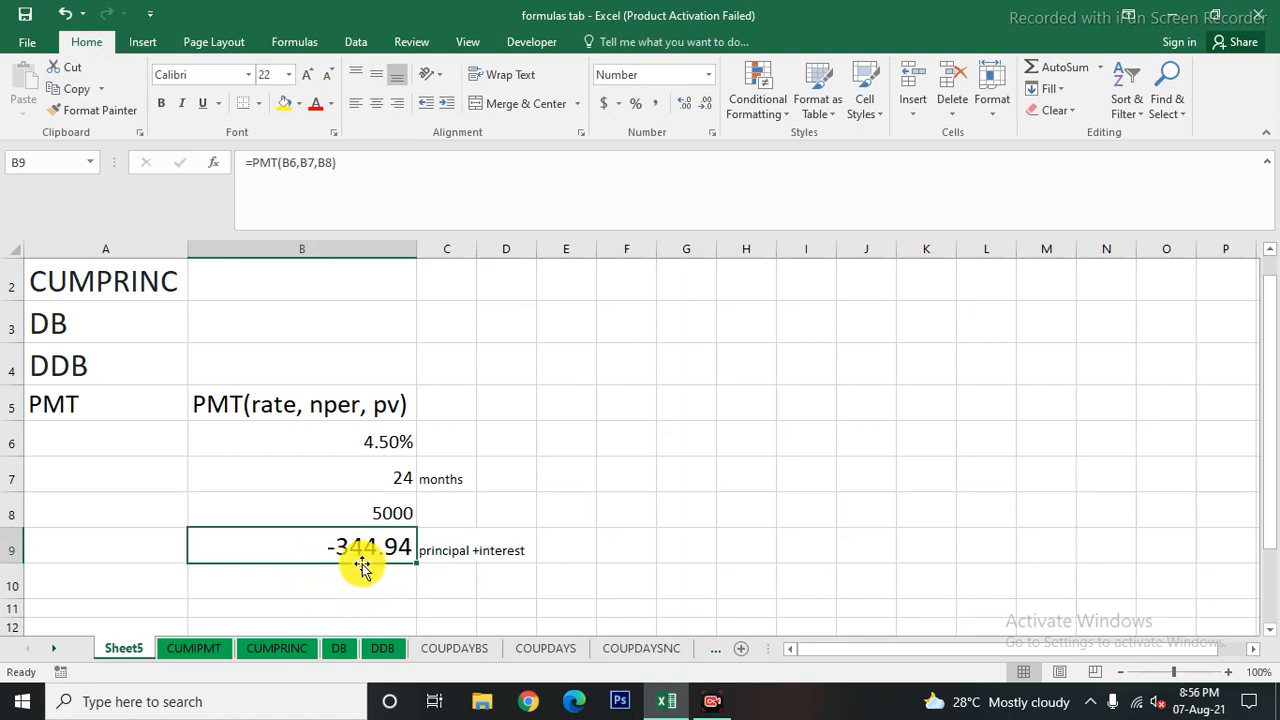
click(197, 652)
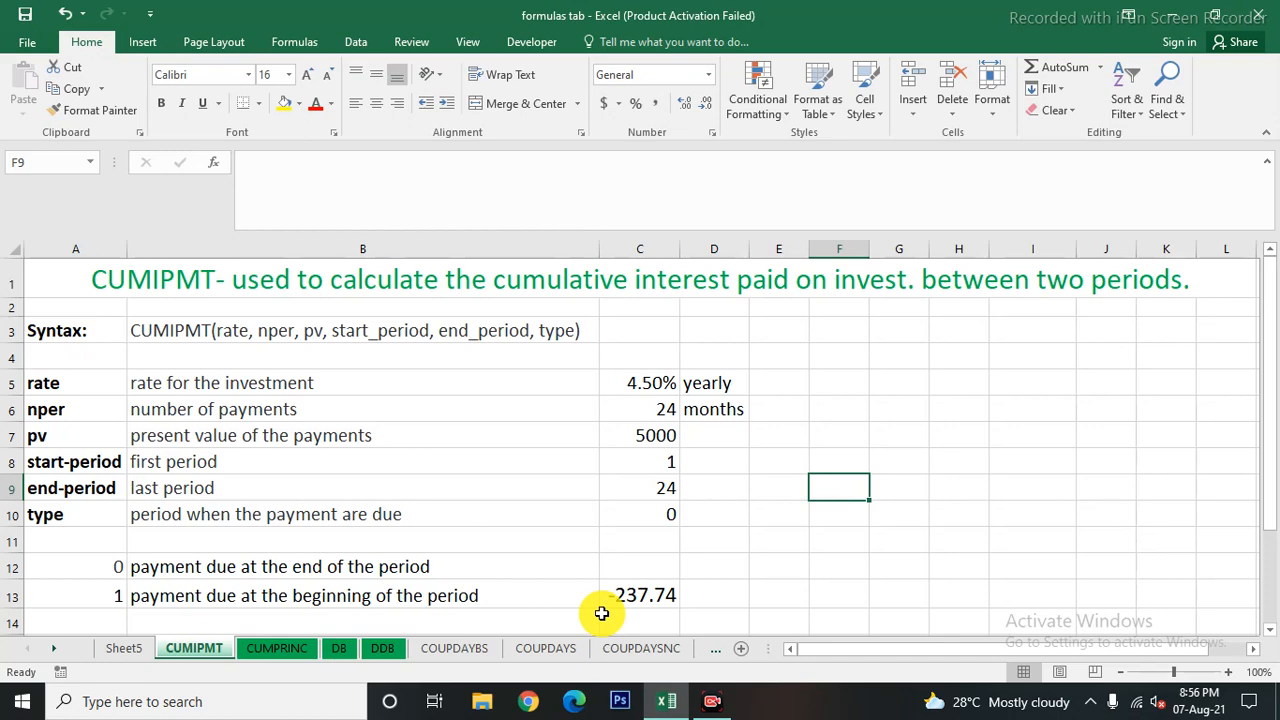
click(278, 650)
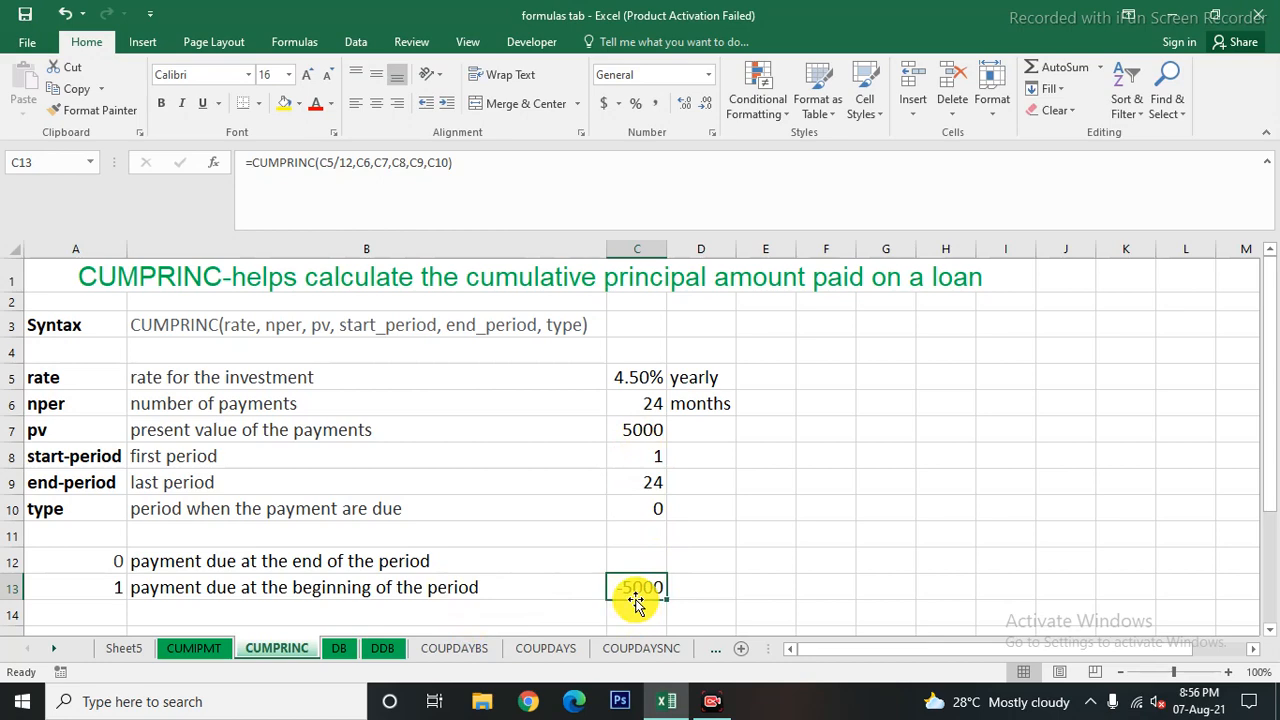
click(188, 649)
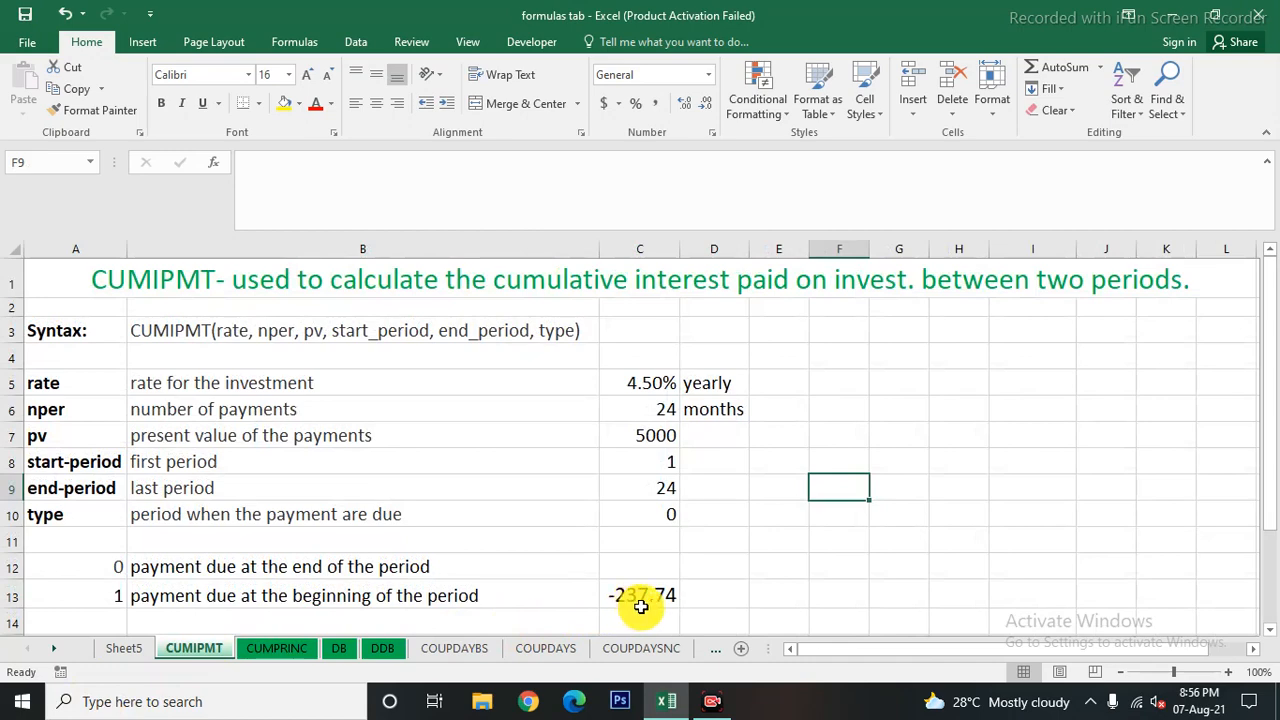
click(284, 648)
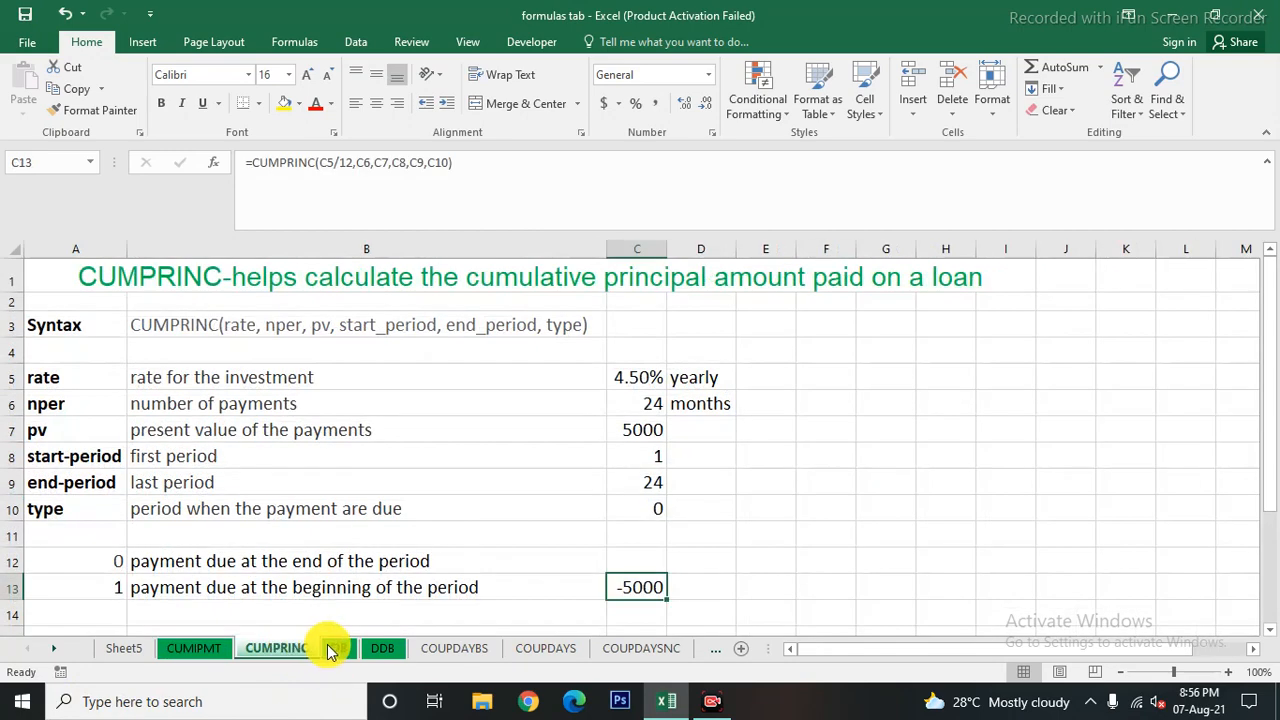
Open the DB sheet and examine its cost, salvage and life inputs and the Years column of the depreciation table.
click(336, 649)
click(377, 564)
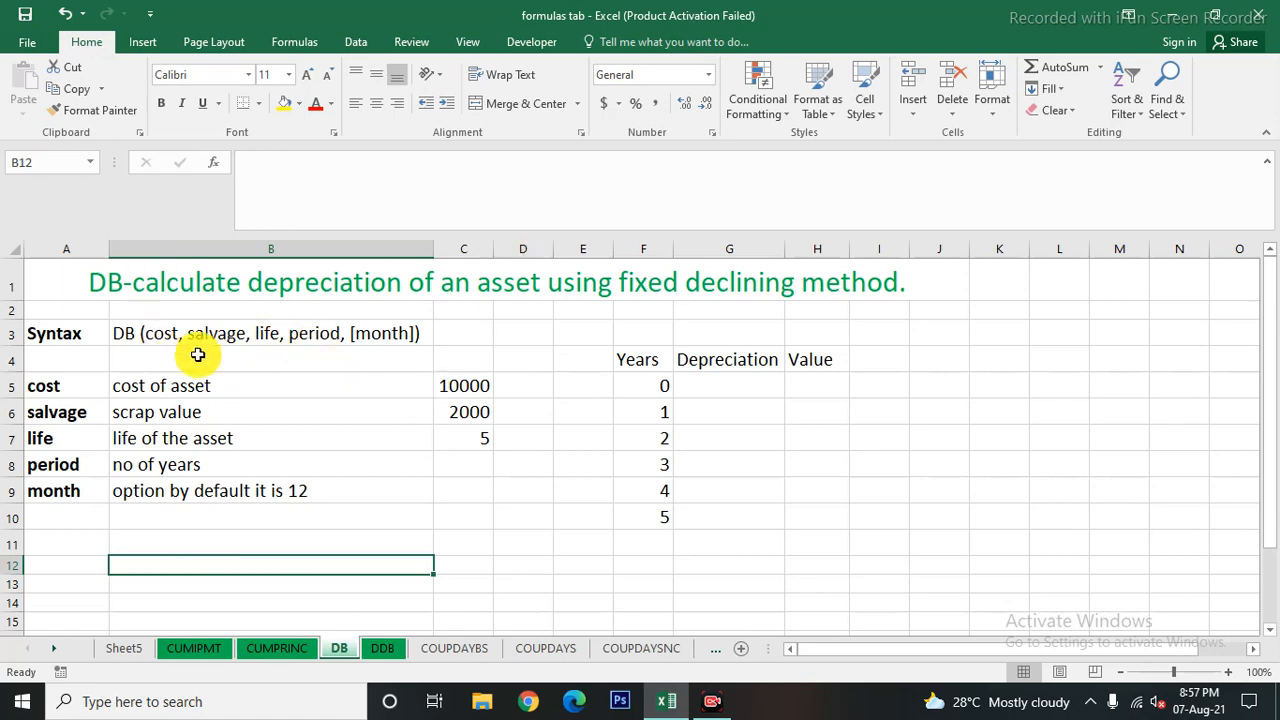
click(474, 386)
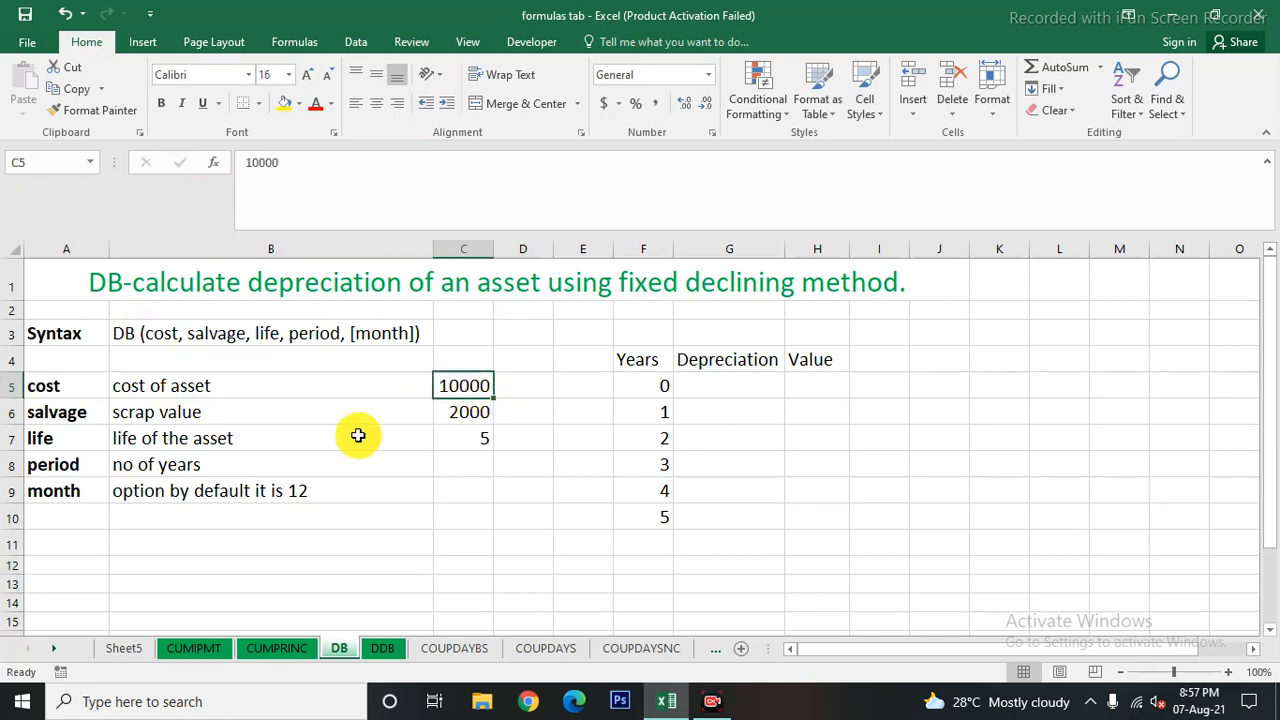
click(466, 412)
click(465, 440)
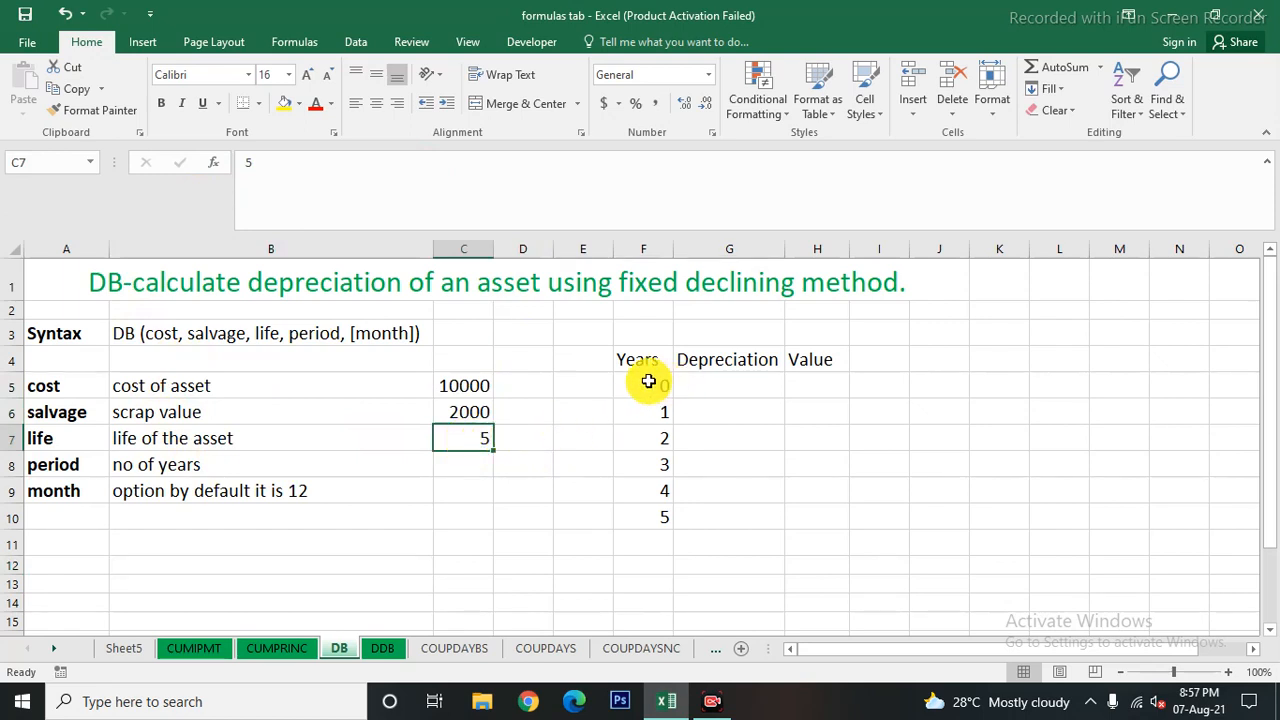
drag(648, 383, 648, 522)
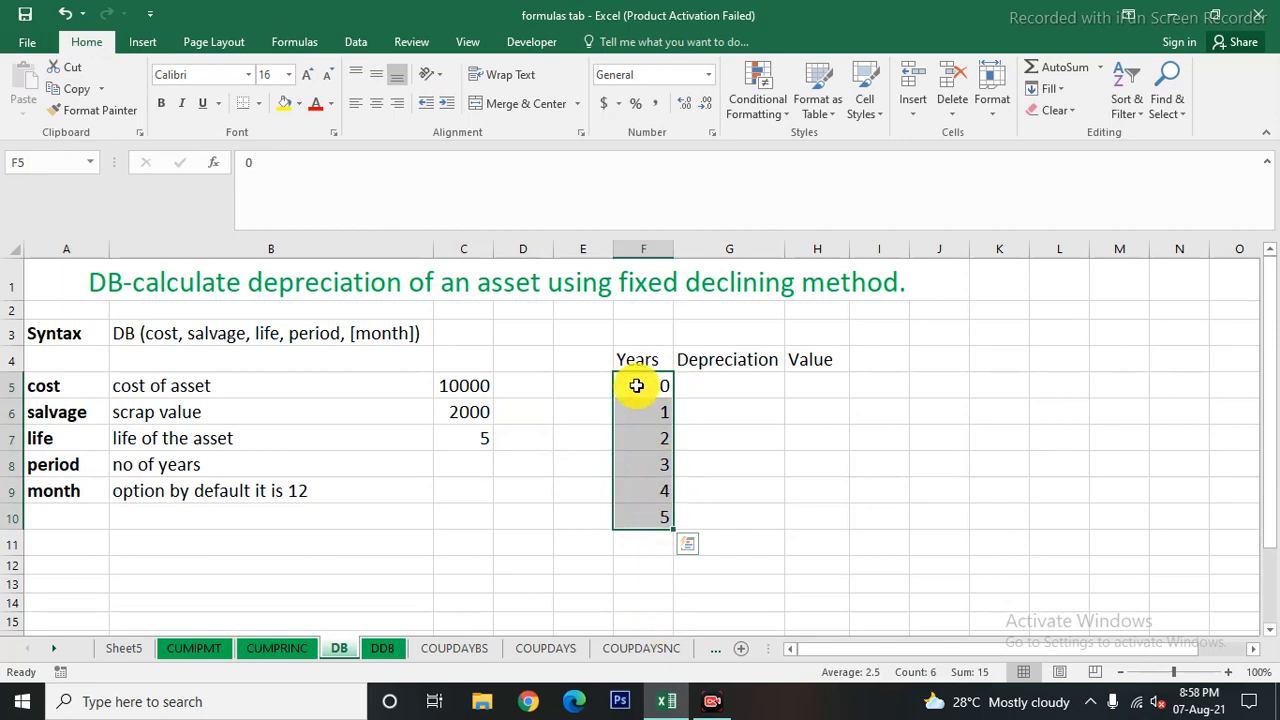
click(731, 412)
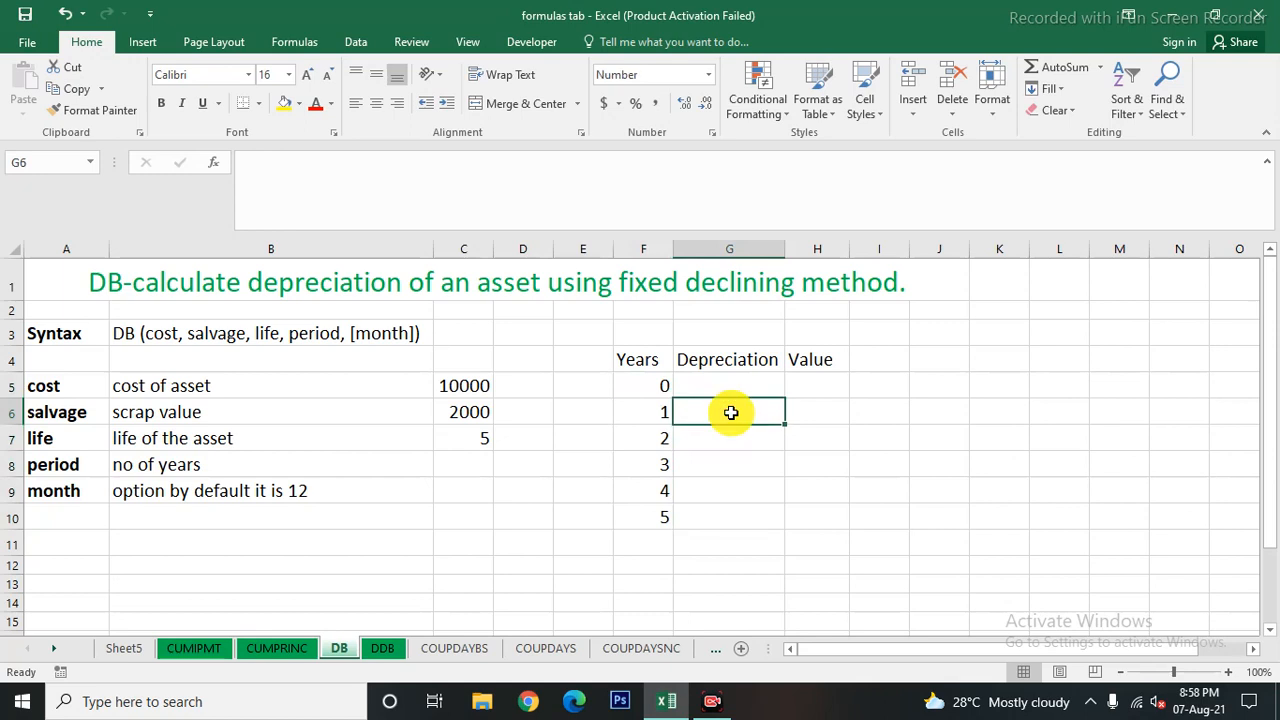
click(479, 412)
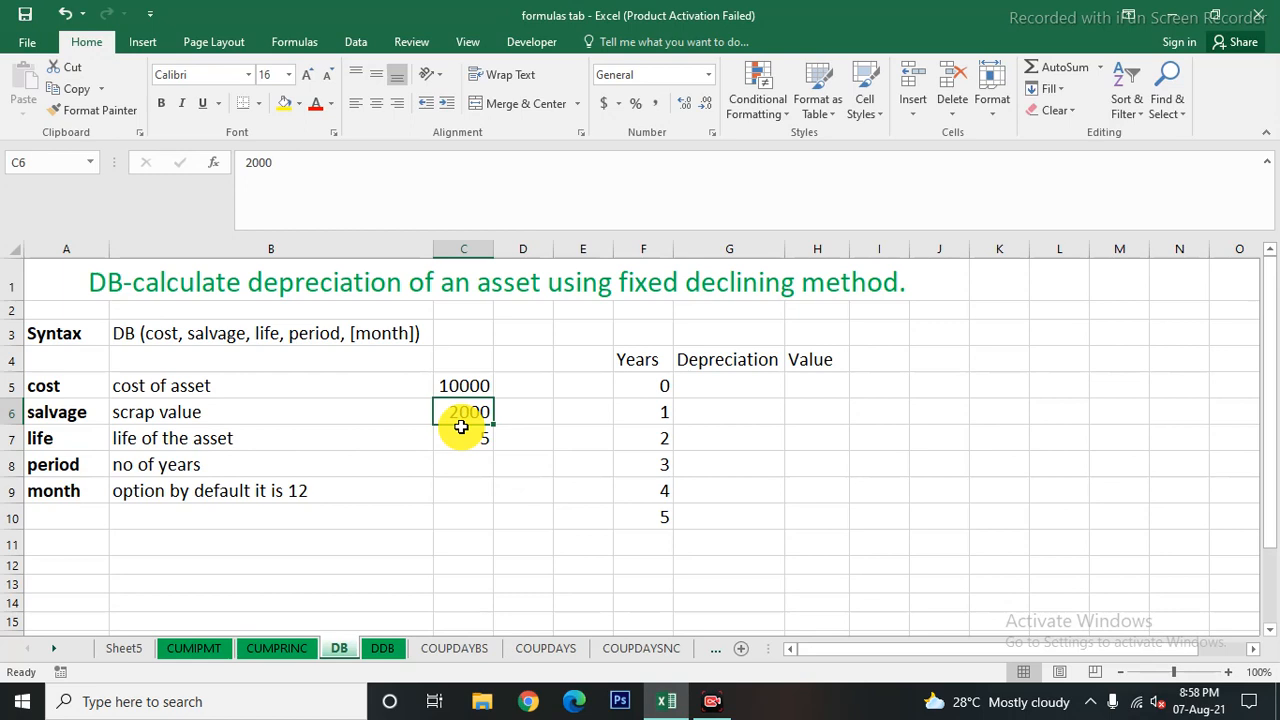
Enter 10000 as the asset's year 0 value in H5.
click(815, 390)
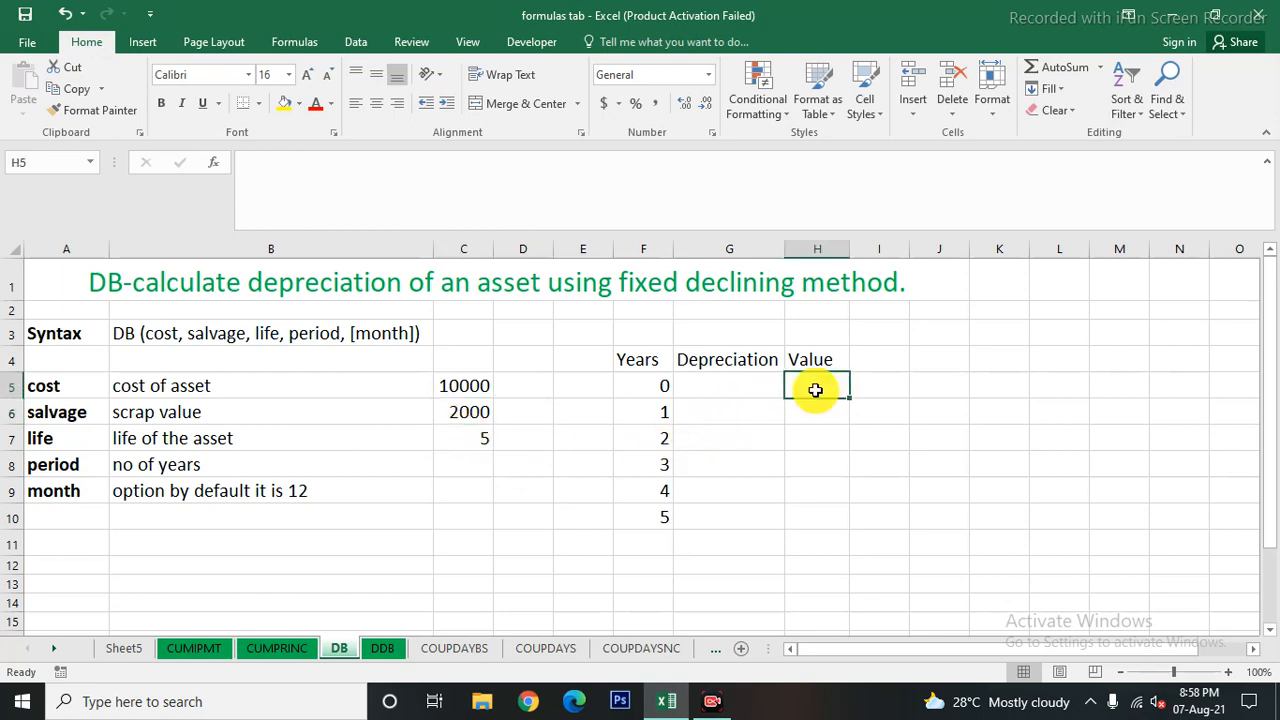
text(10000)
key(Return)
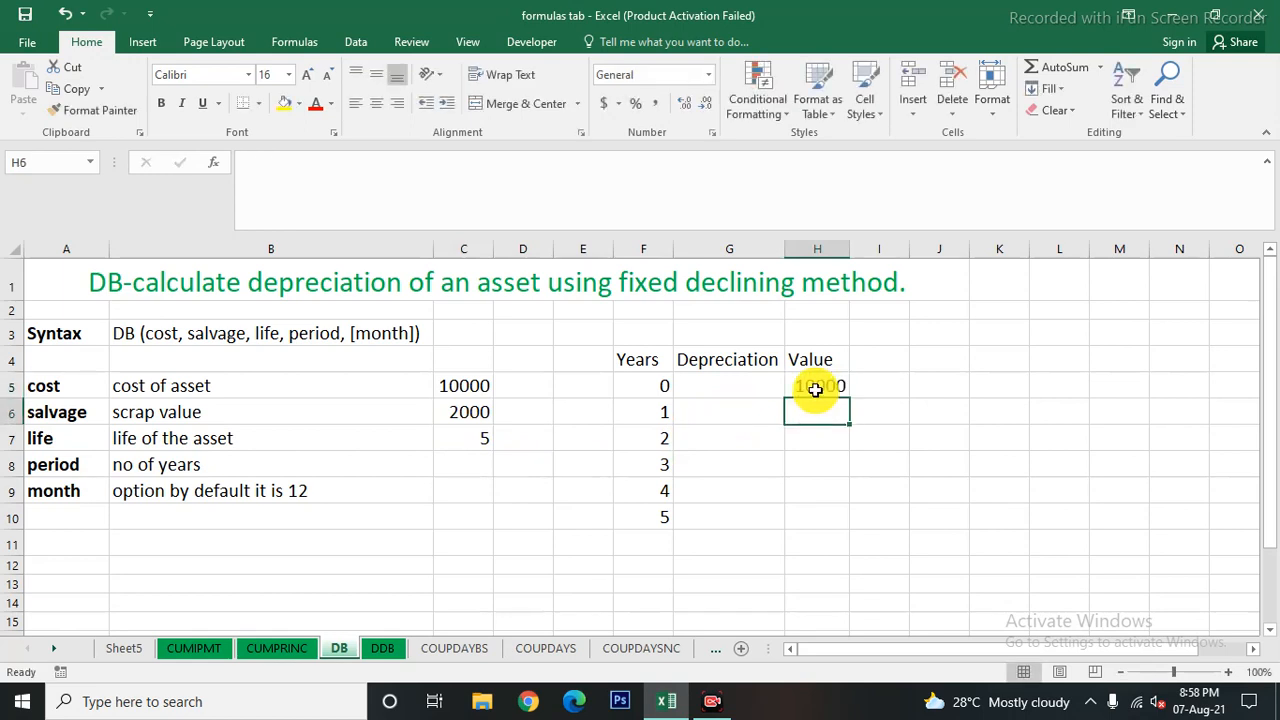
Calculate the year 1 depreciation in G6 with a DB formula using C5 as cost, C6 as salvage, C7 as life and F6 as period.
key(Left)
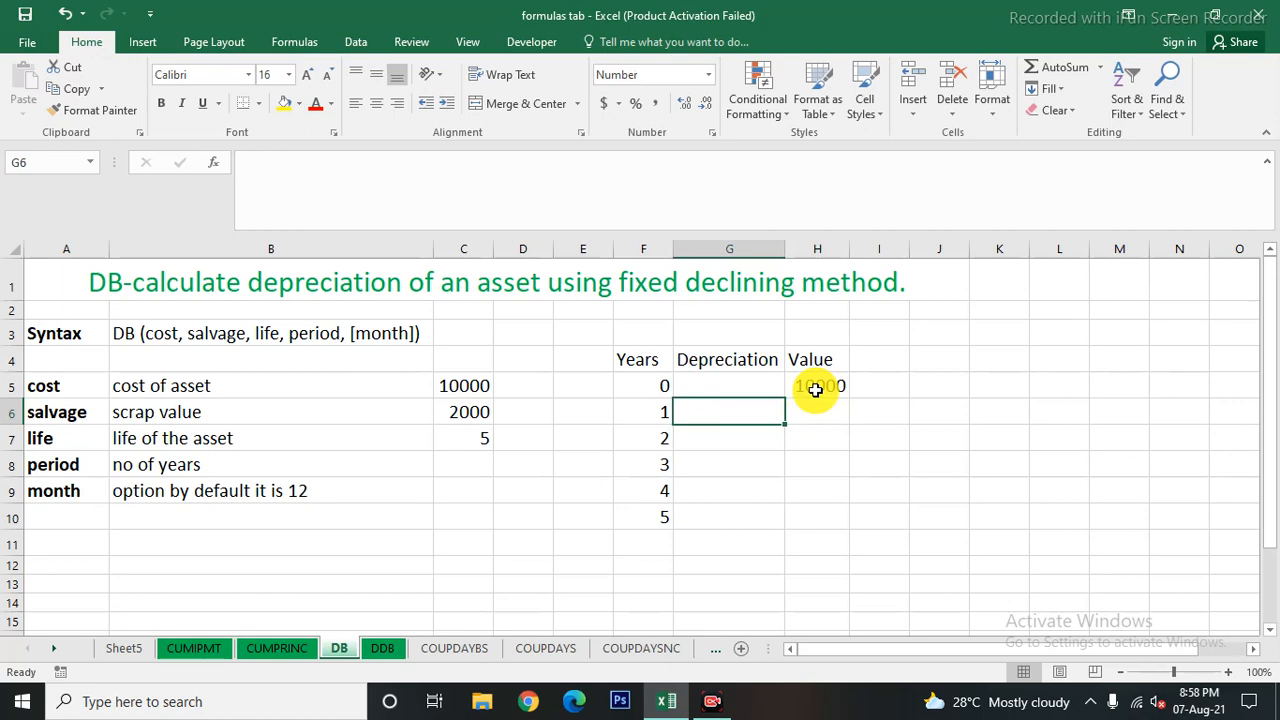
text(=db)
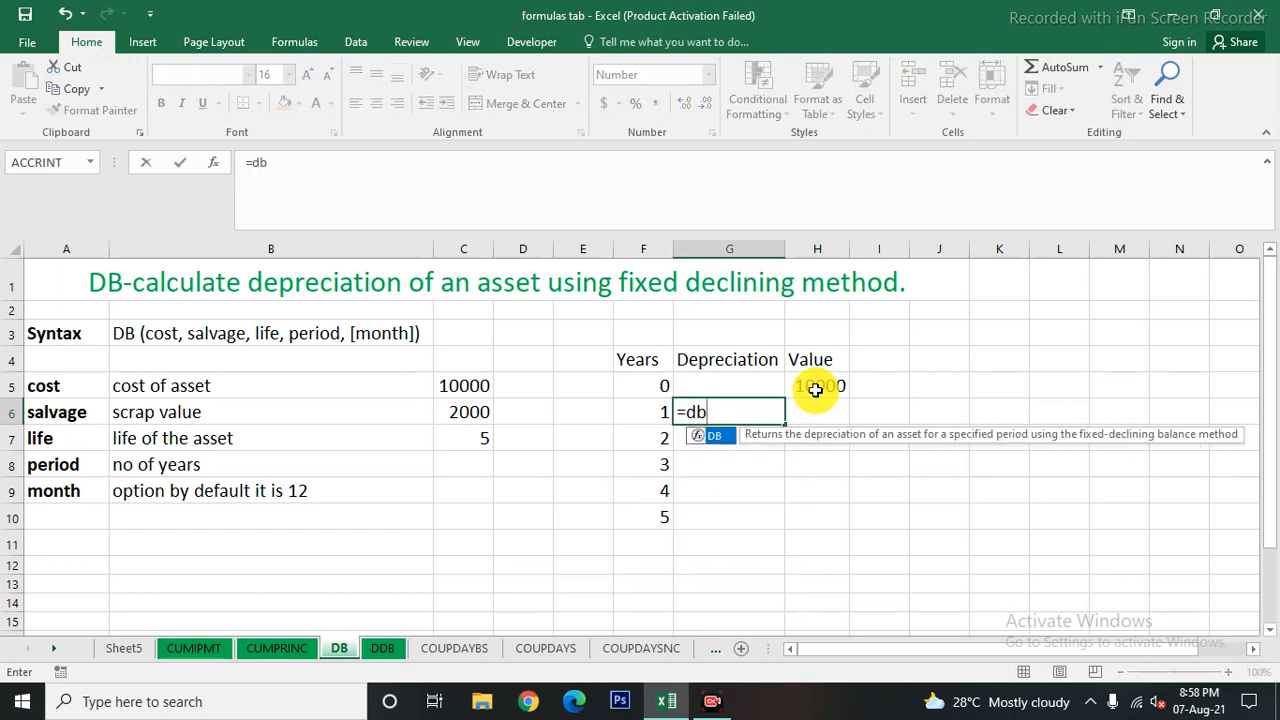
click(720, 436)
click(722, 434)
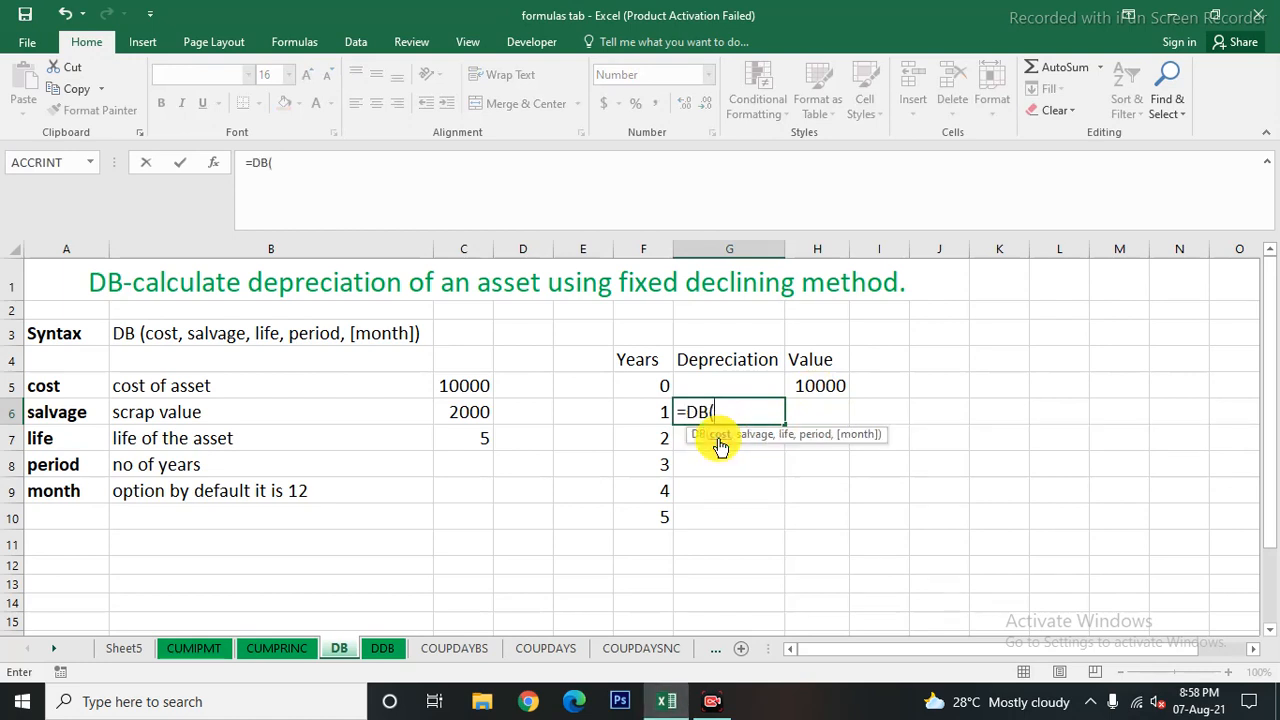
text(,)
click(460, 412)
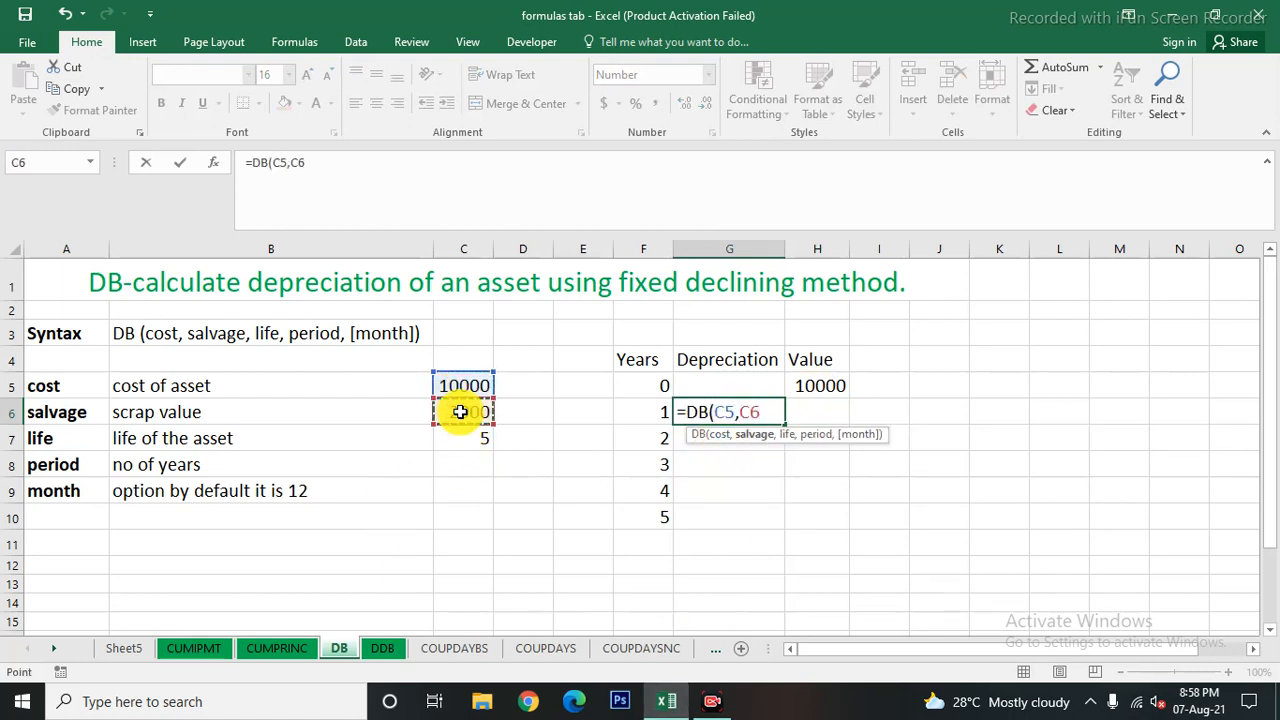
text(,)
click(472, 440)
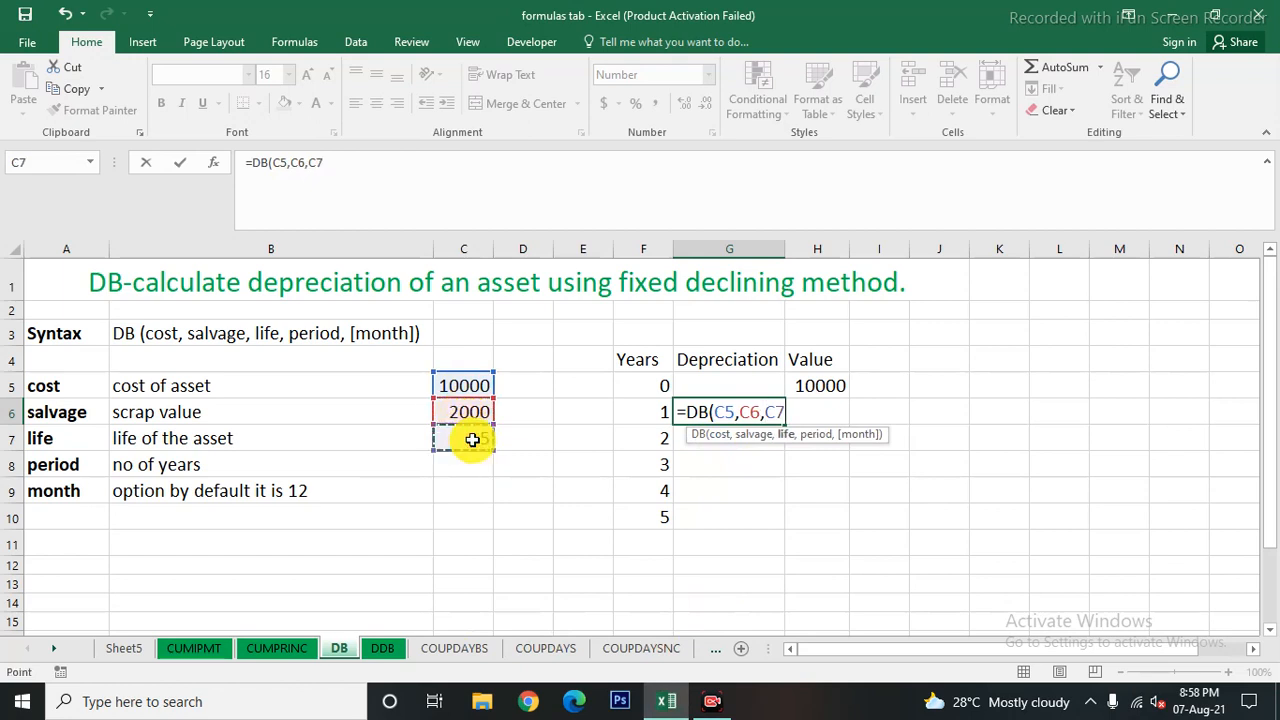
text(,)
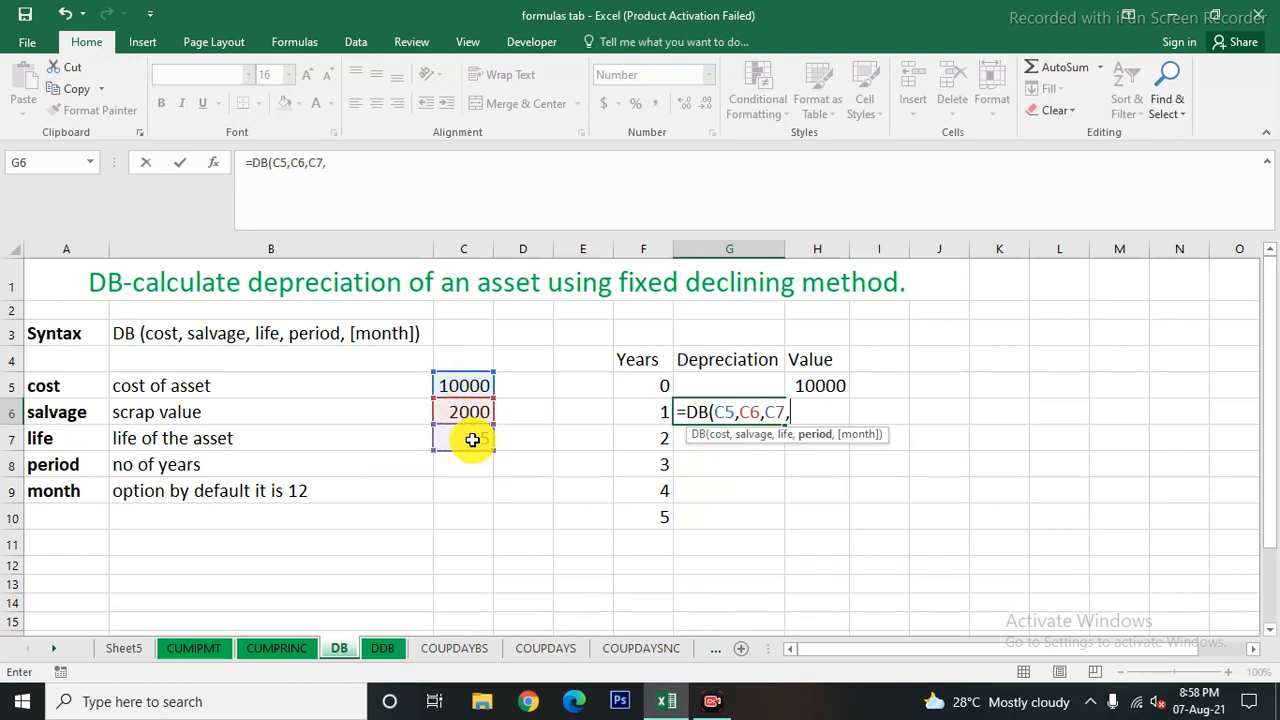
click(651, 412)
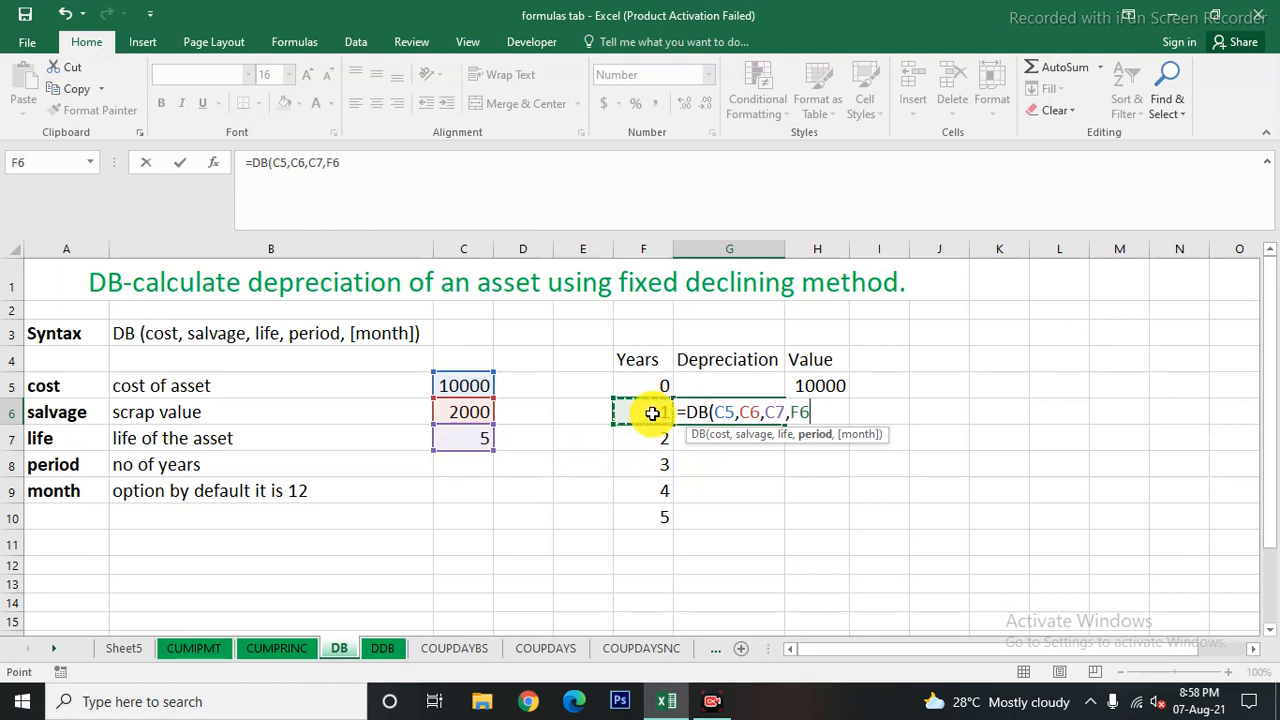
text())
key(Return)
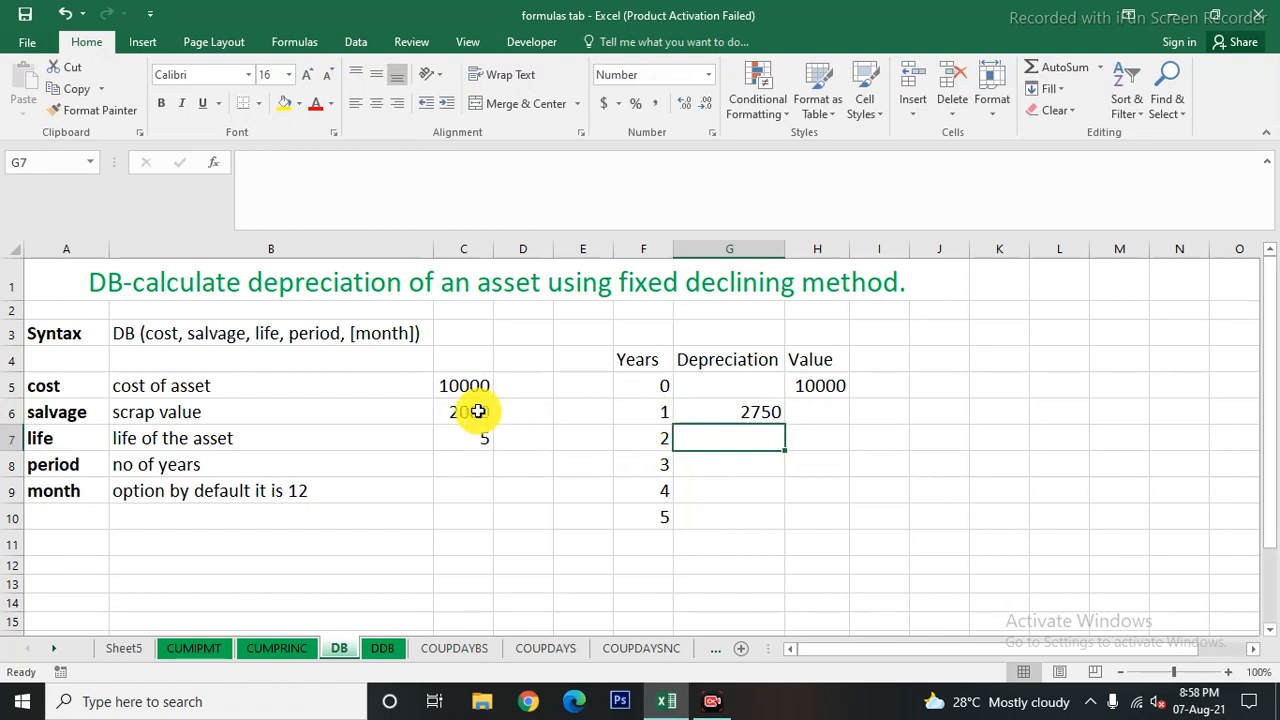
Calculate the year 2 depreciation in G7 with the formula =DB(C5,C6,C7,F7).
click(725, 412)
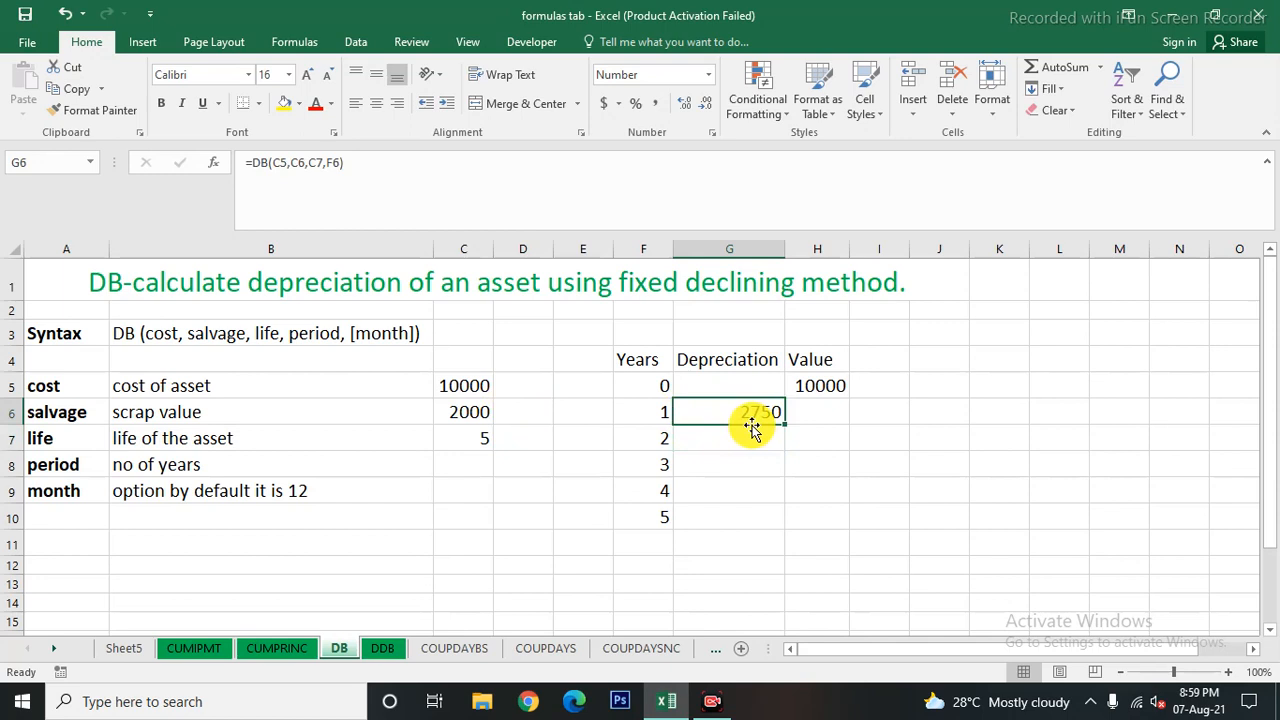
click(748, 439)
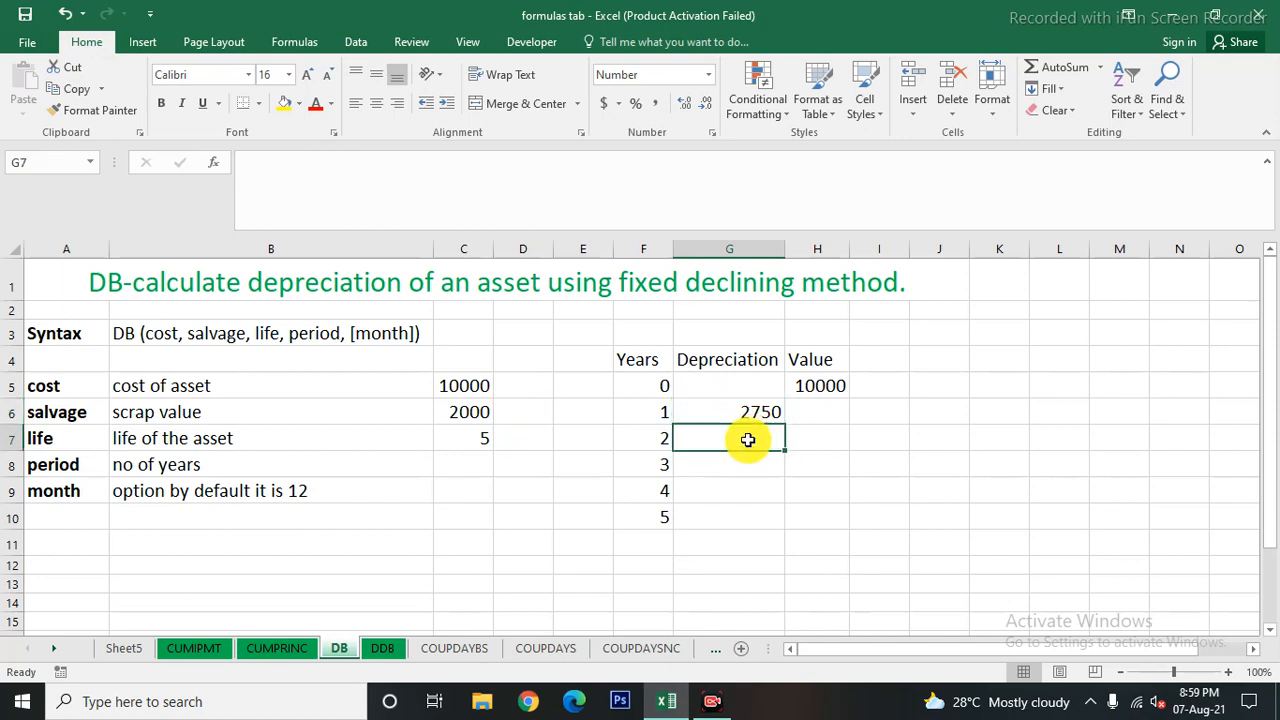
text(=db()
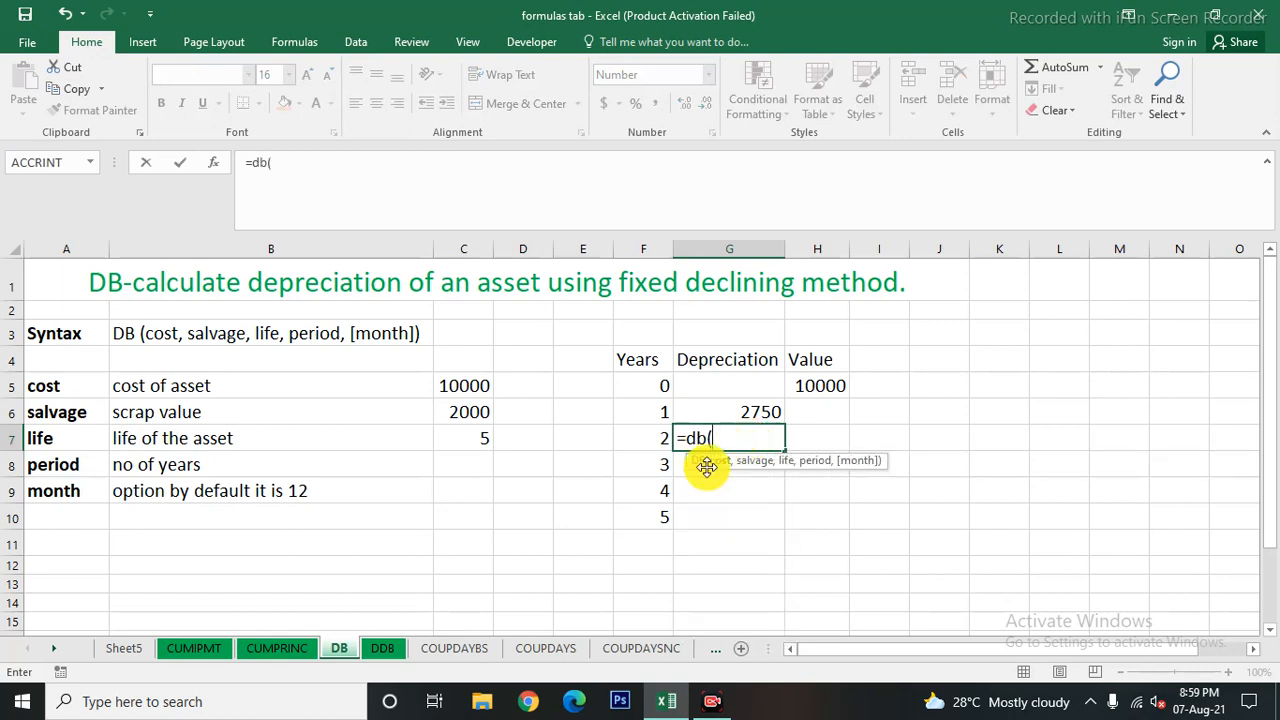
click(457, 385)
text(,)
click(476, 421)
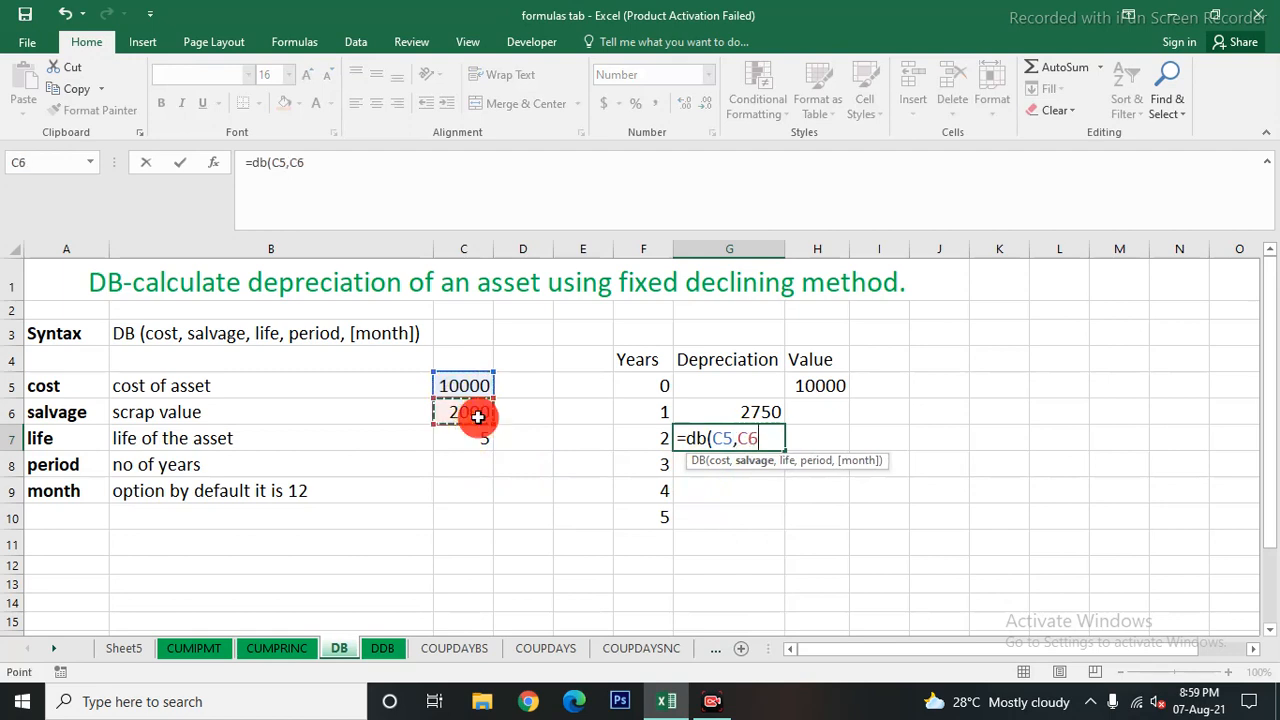
text(,)
click(478, 436)
text(,)
click(634, 437)
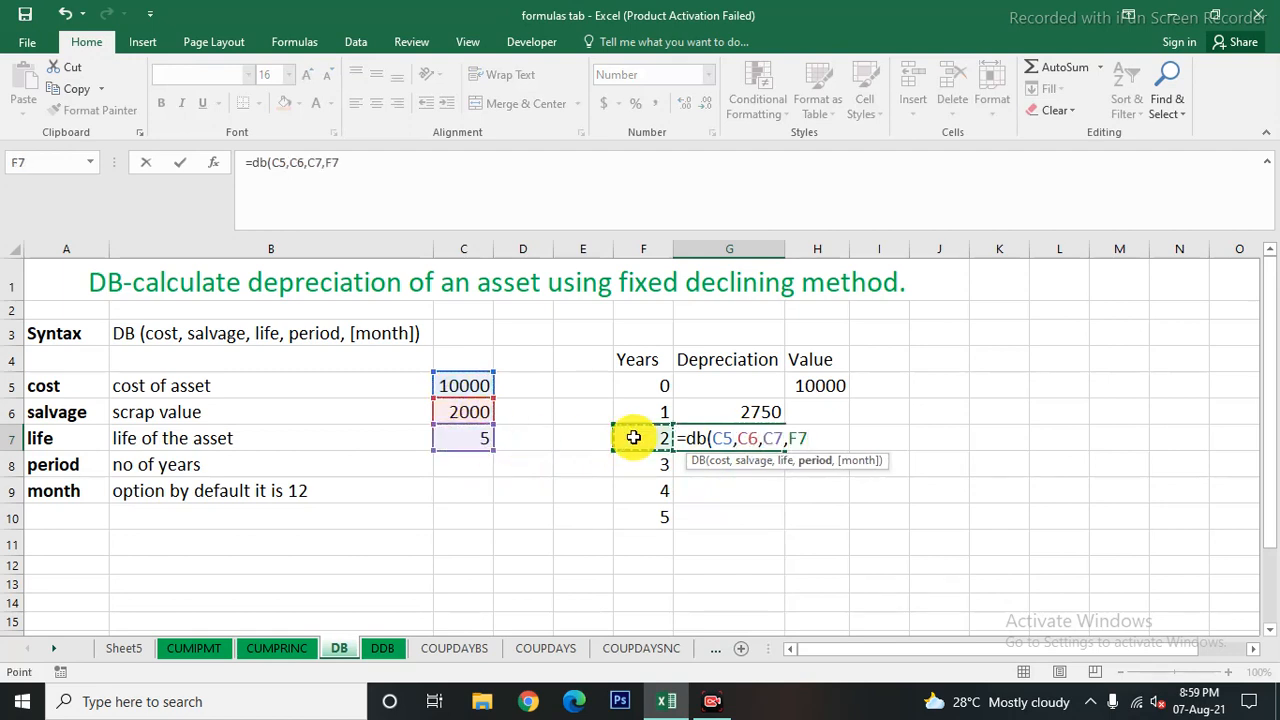
text())
key(Return)
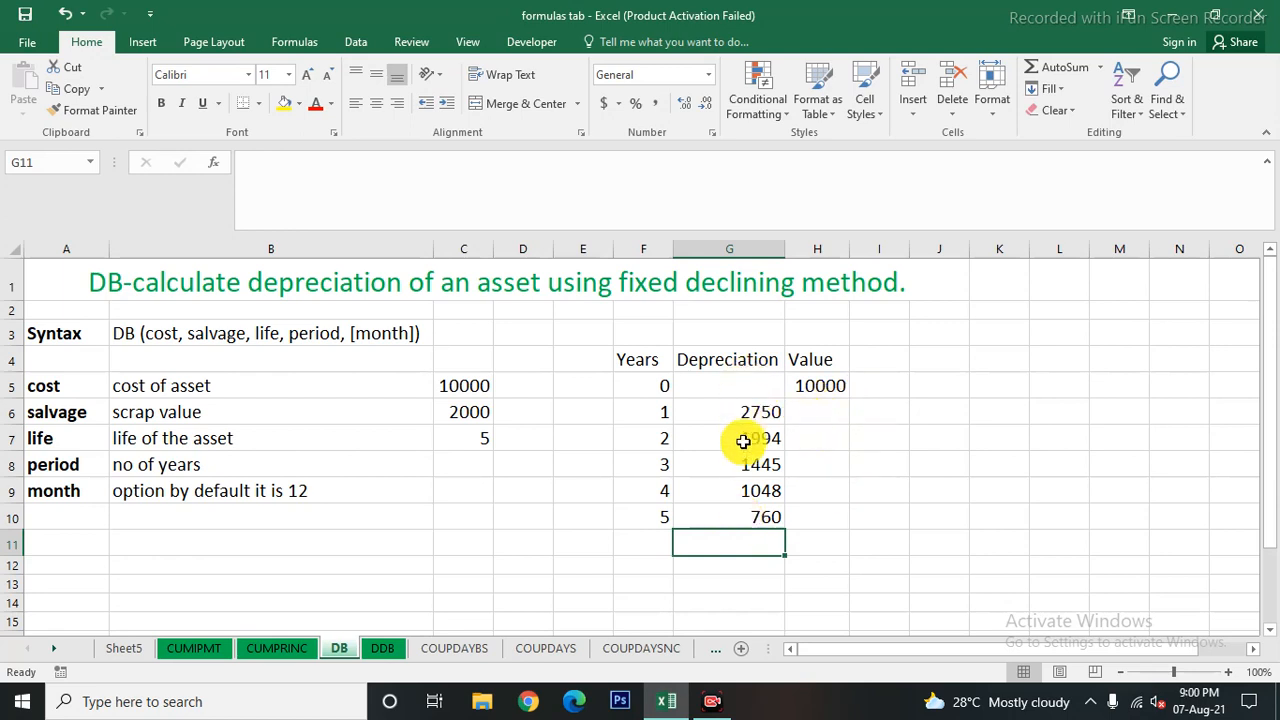
Calculate the asset's year 1 value in H6 by subtracting the depreciation in G6 from the value in H5.
click(810, 413)
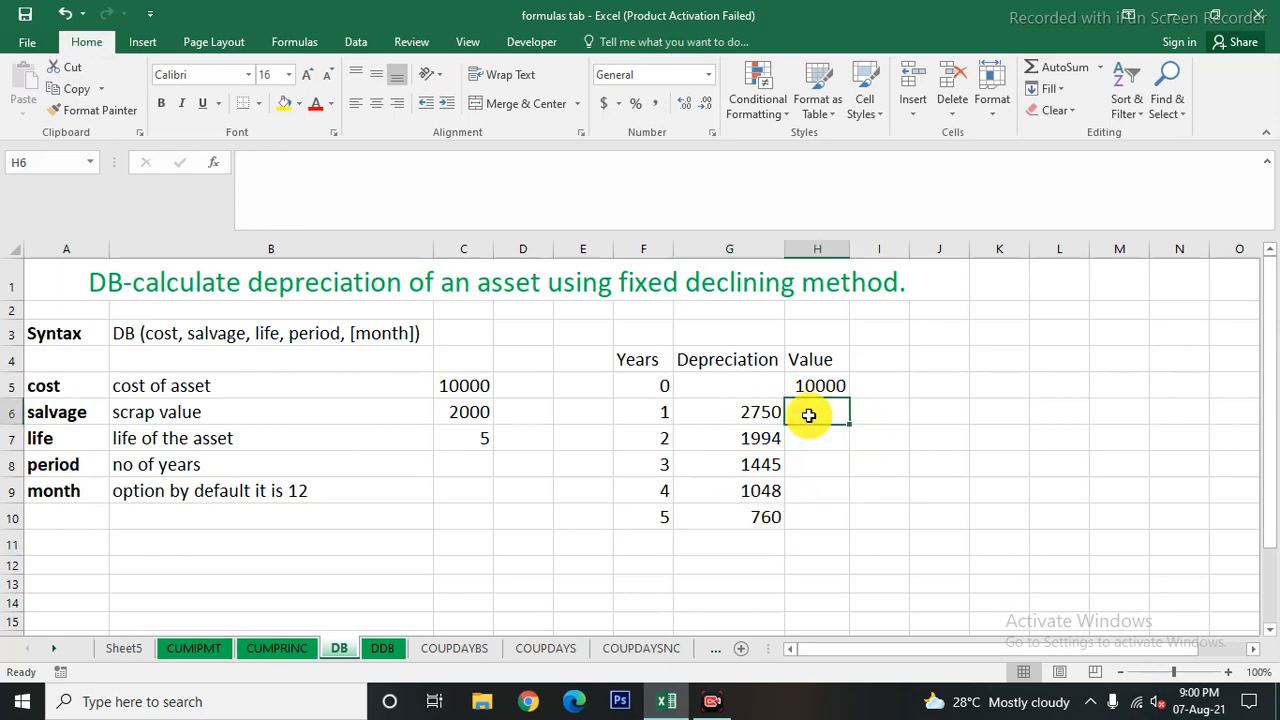
text(=)
click(824, 381)
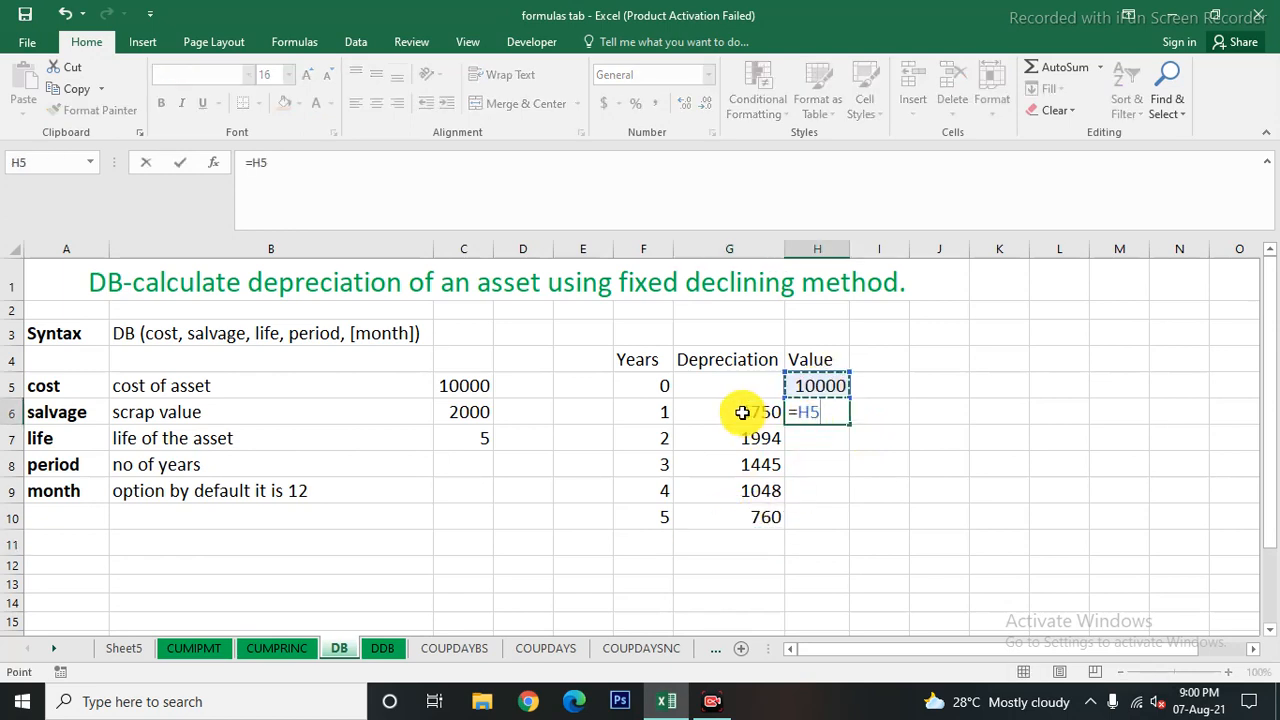
click(742, 413)
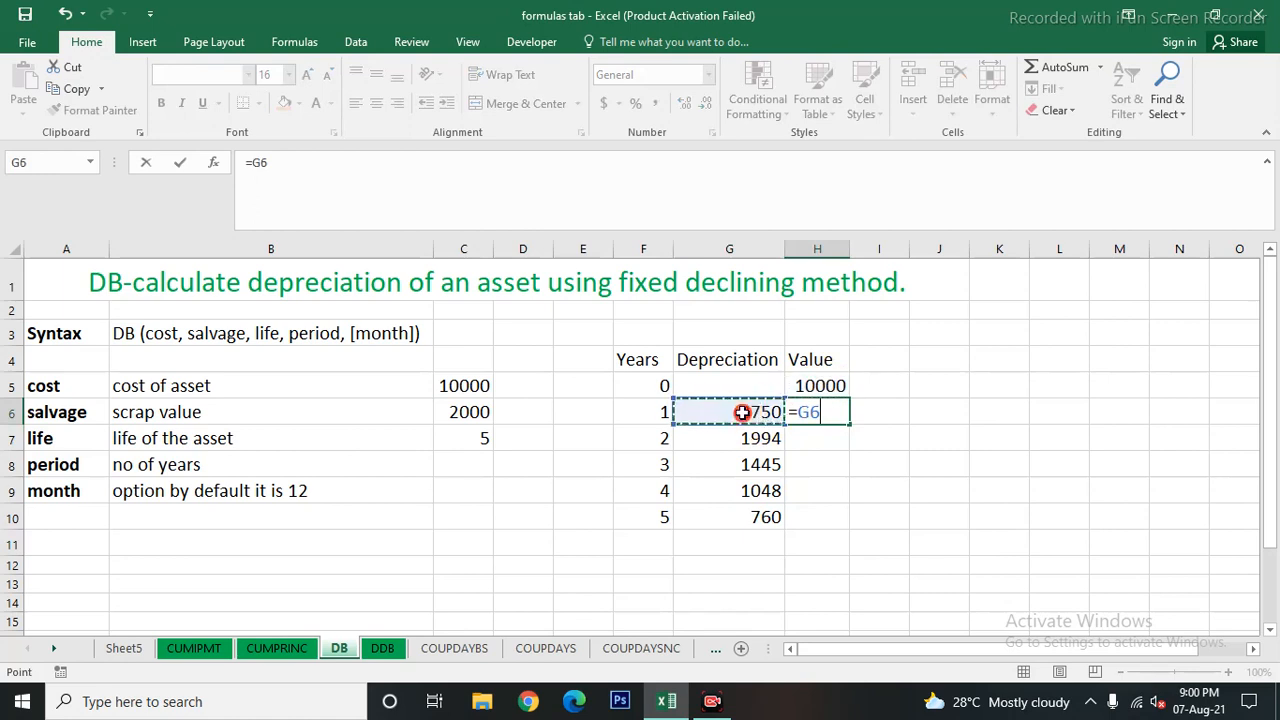
click(810, 384)
text(-)
click(750, 412)
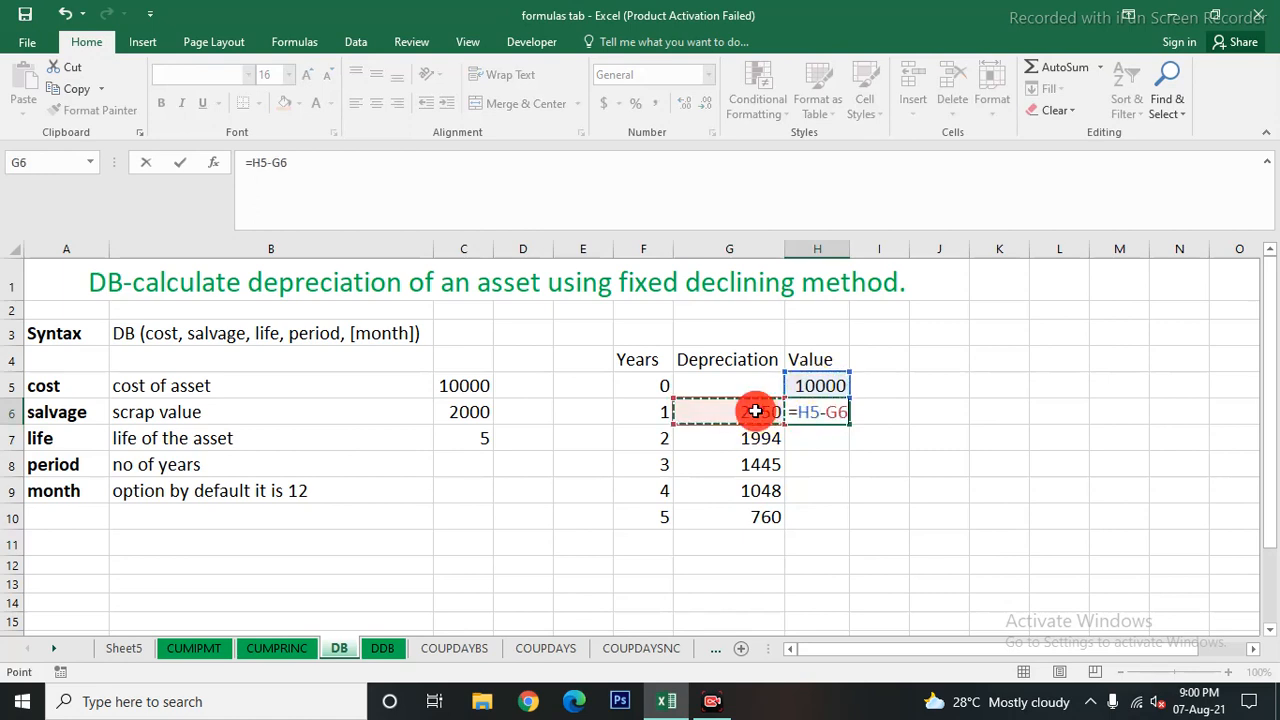
key(Return)
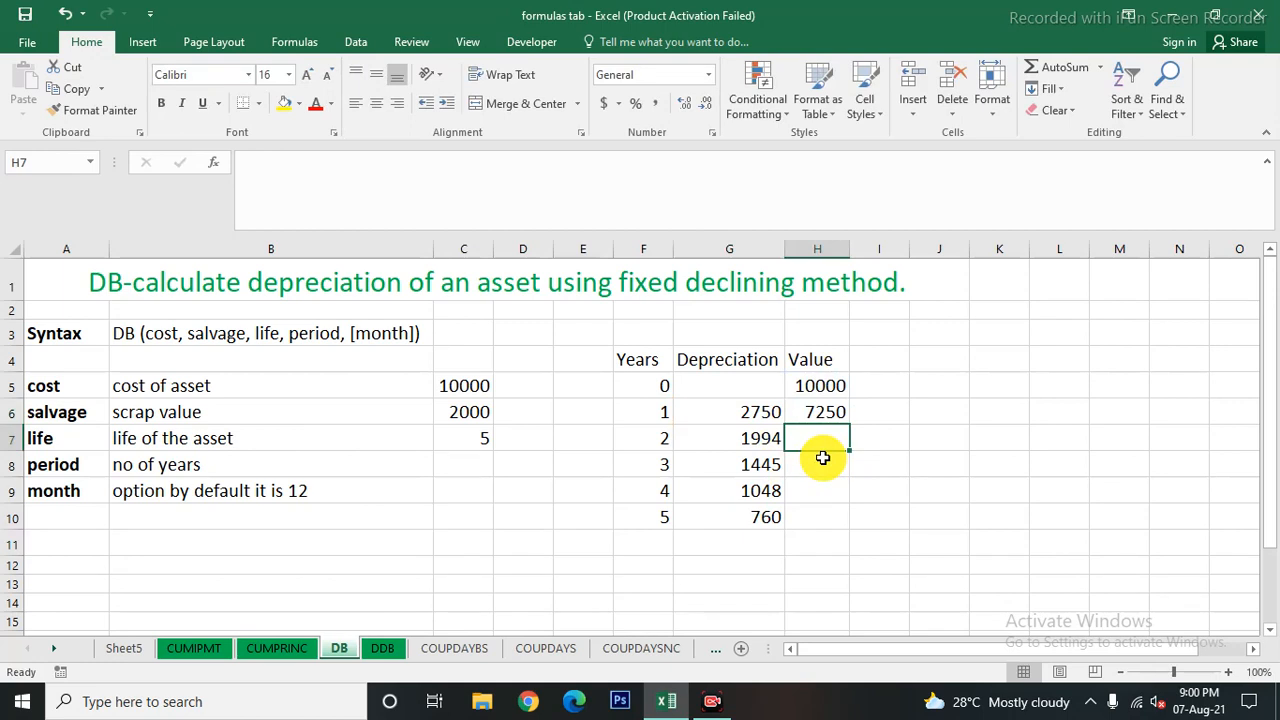
Calculate the asset's year 2 value in H7 with the formula =H6-G7.
text(=)
click(820, 412)
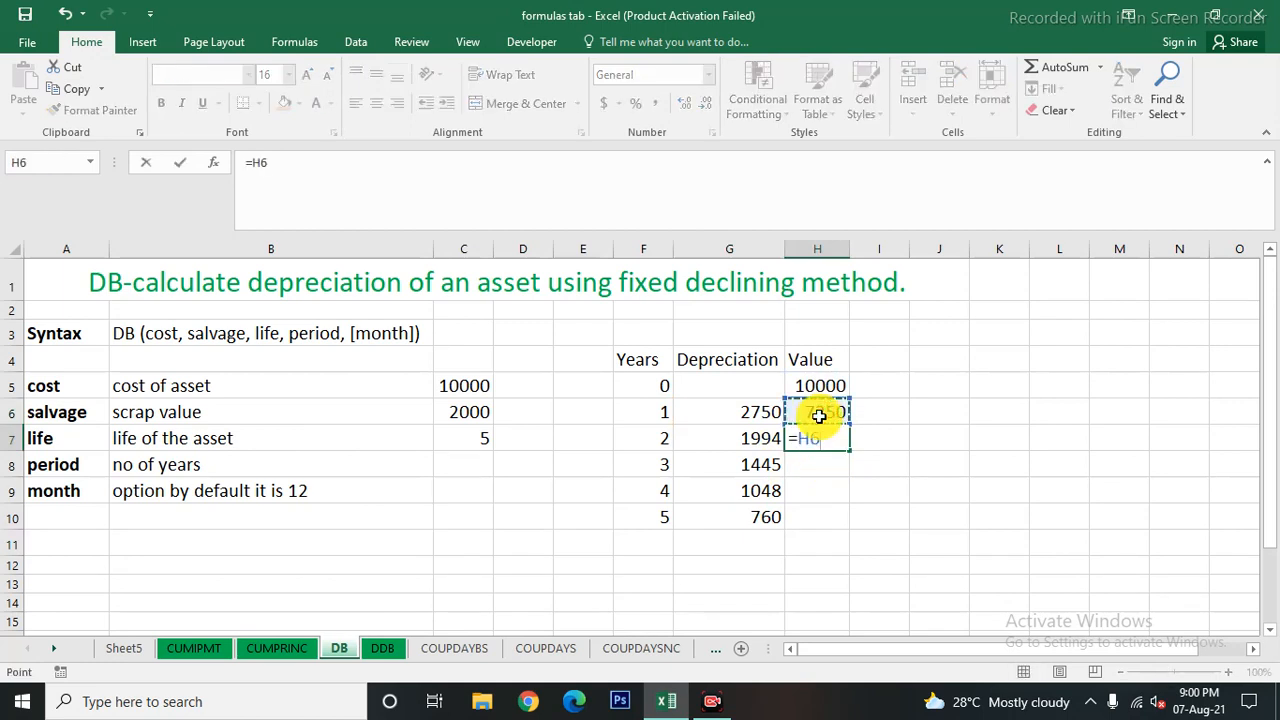
text(-)
click(743, 441)
key(Return)
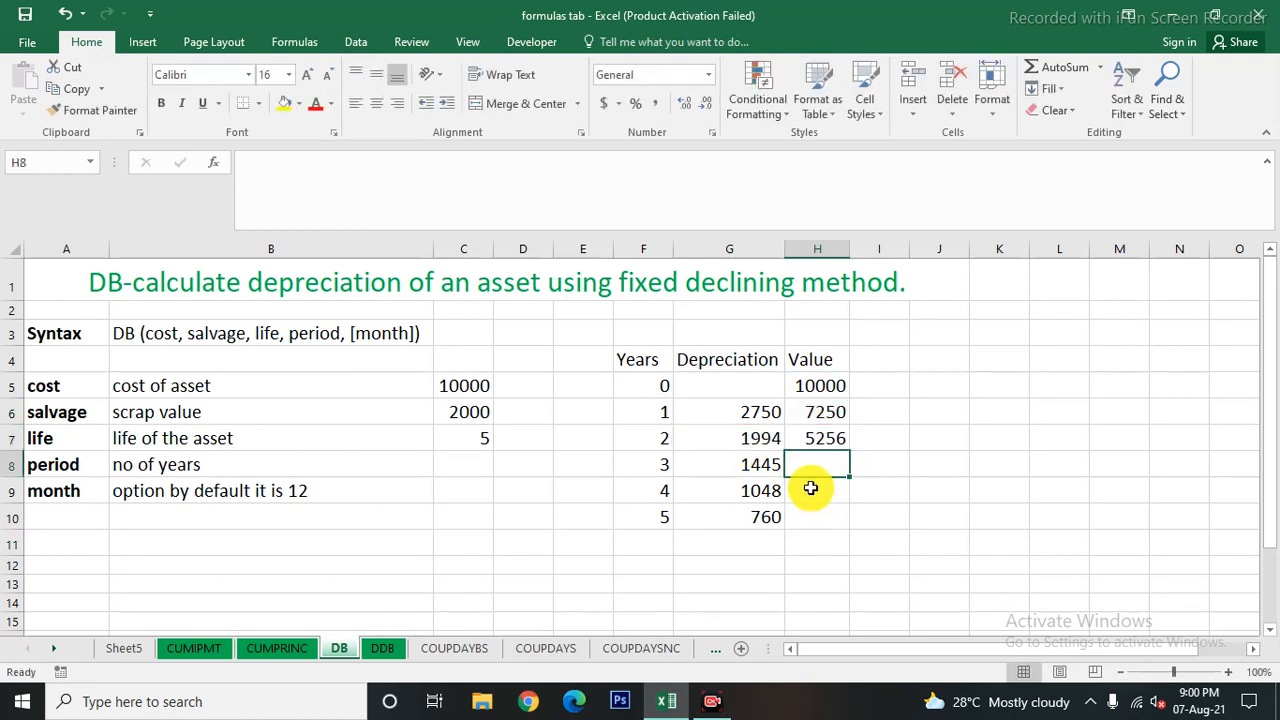
Calculate the asset's year 3 value in H8 with the formula =H7-G8.
text(=)
click(812, 437)
text(-)
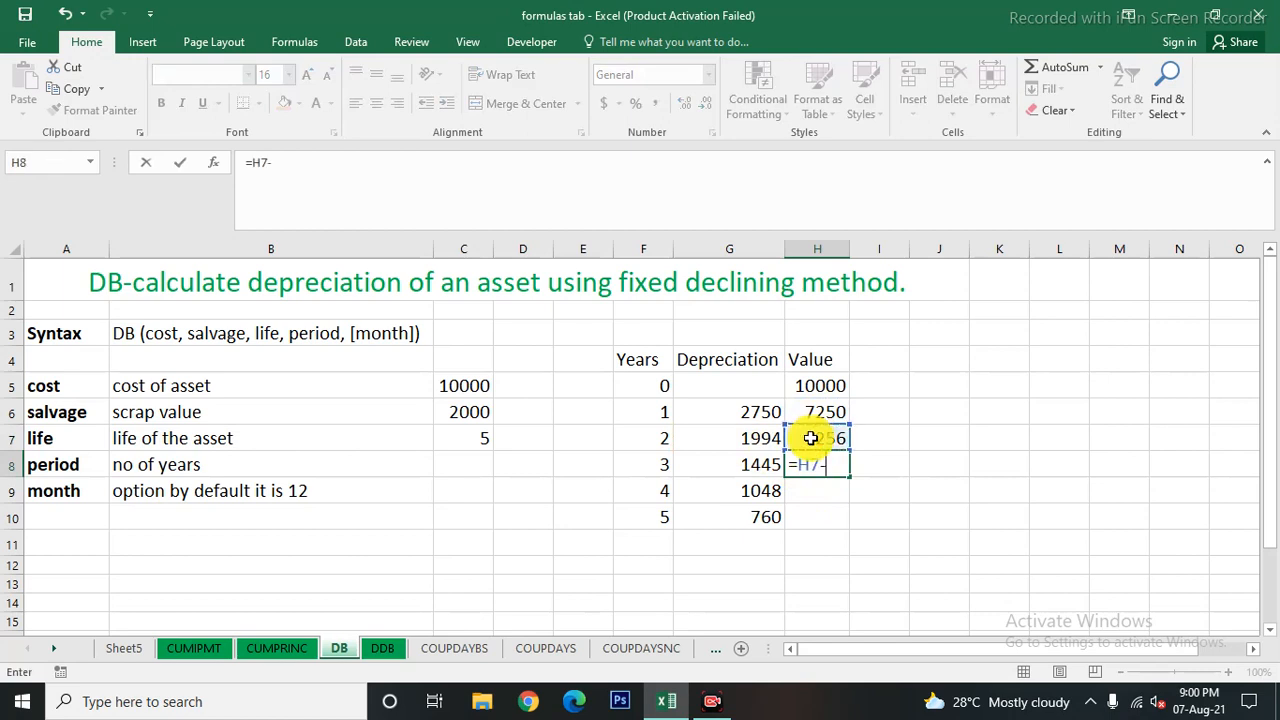
click(738, 466)
key(Return)
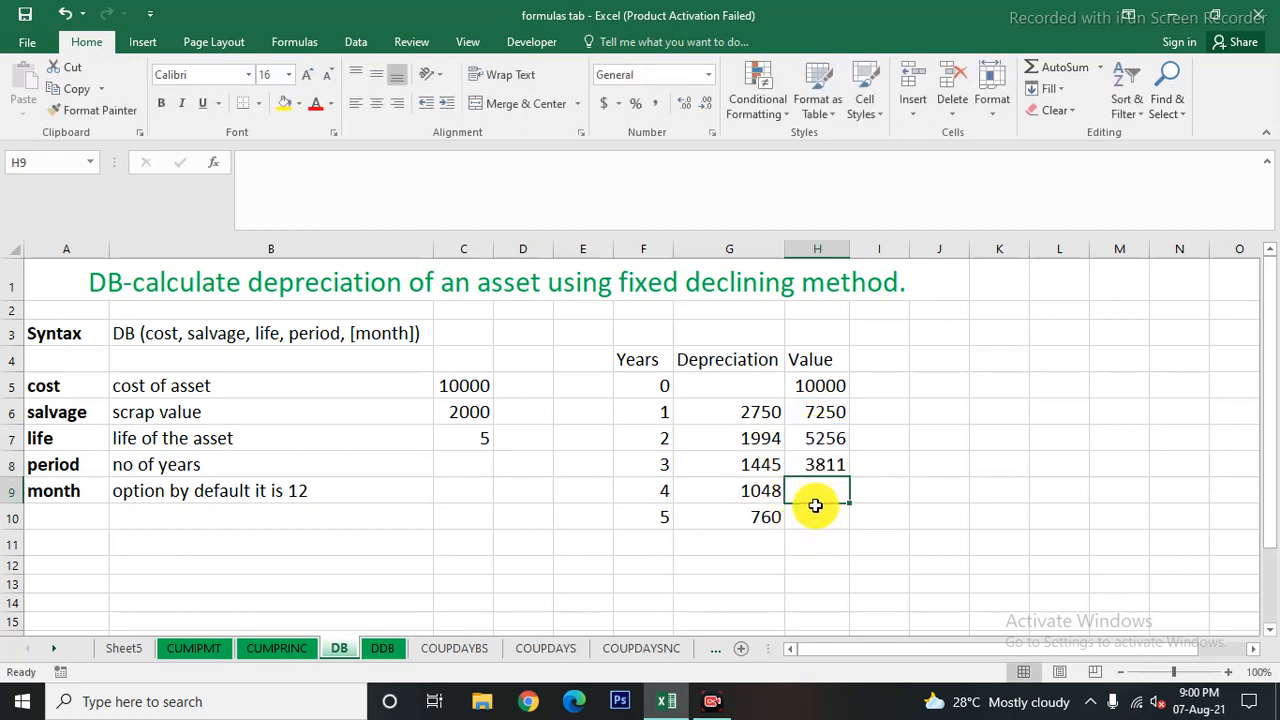
Calculate the asset's year 4 value in H9 with the formula =H8-G9.
text(=)
click(810, 466)
text(-)
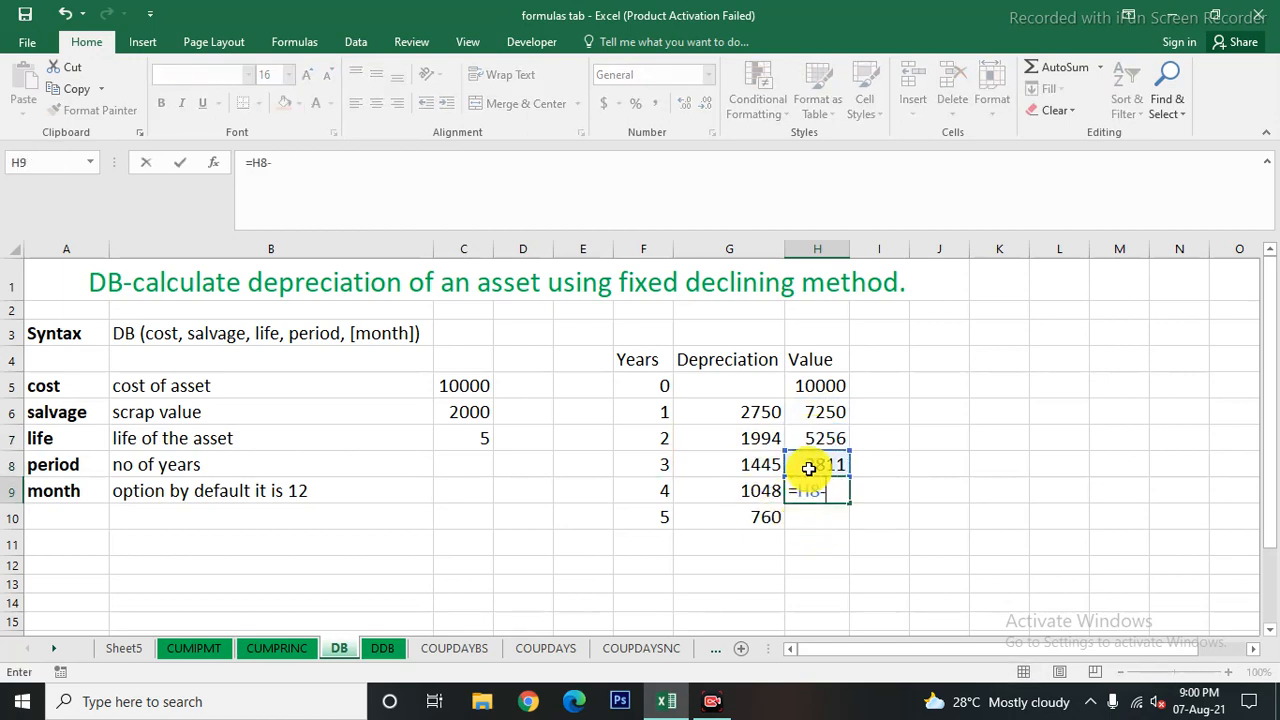
click(763, 491)
key(Return)
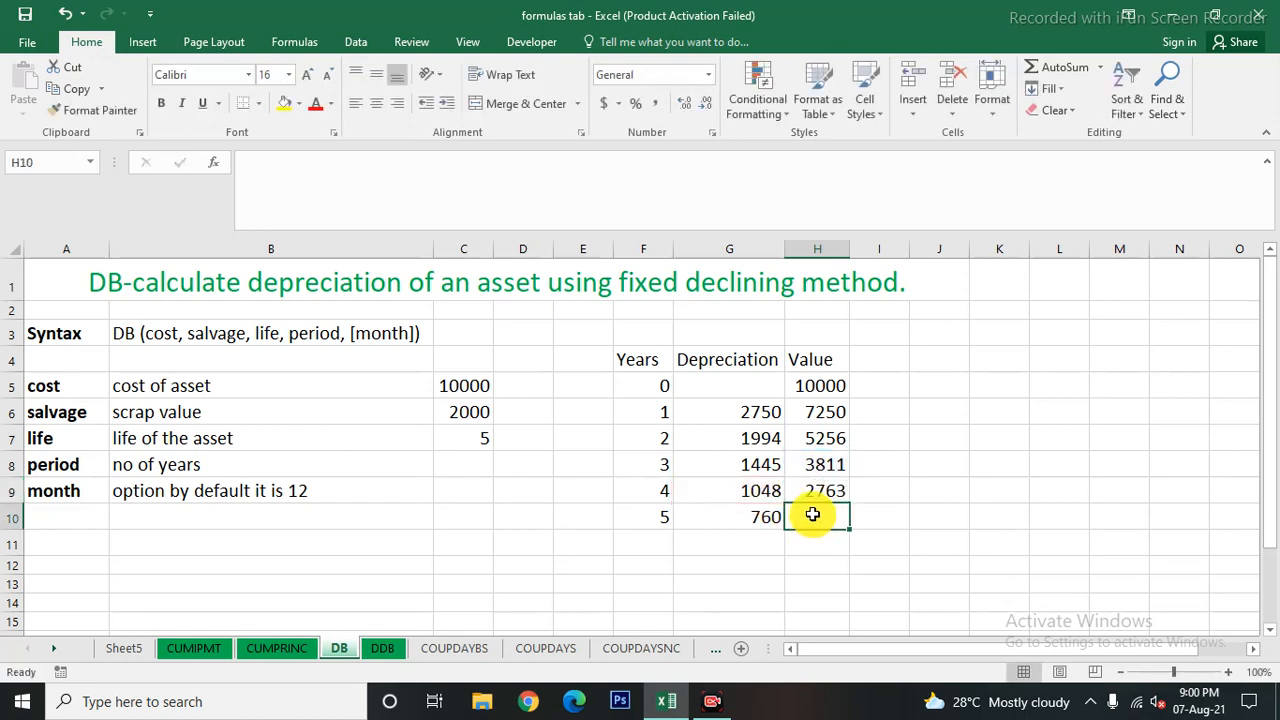
Calculate the asset's year 5 value in H10 with the formula =H9-G10.
text(=)
click(815, 490)
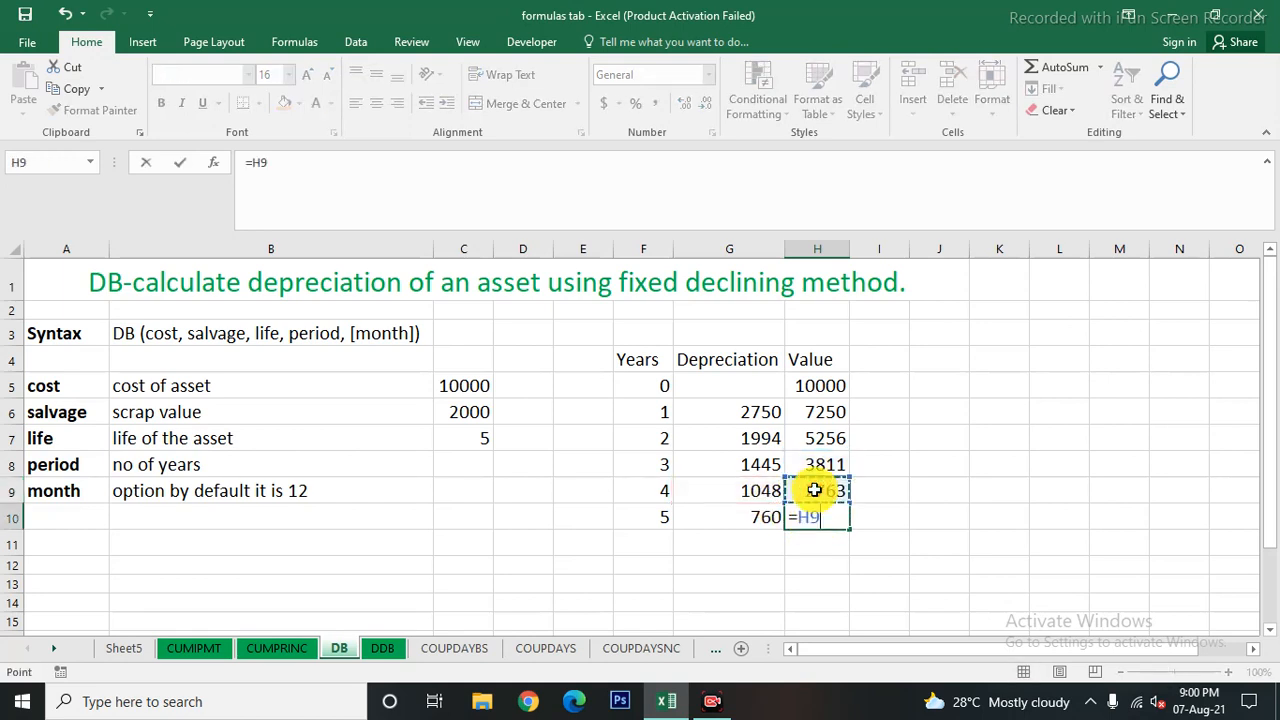
text(-)
click(764, 516)
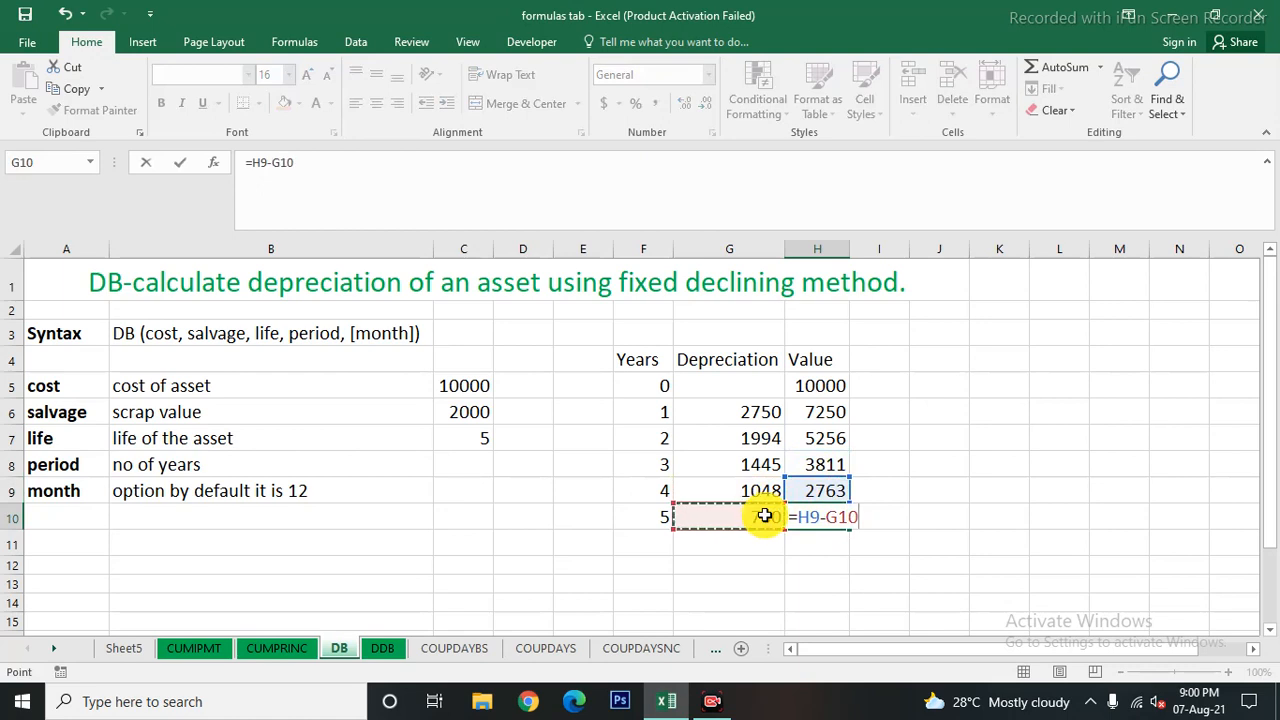
key(Return)
click(869, 598)
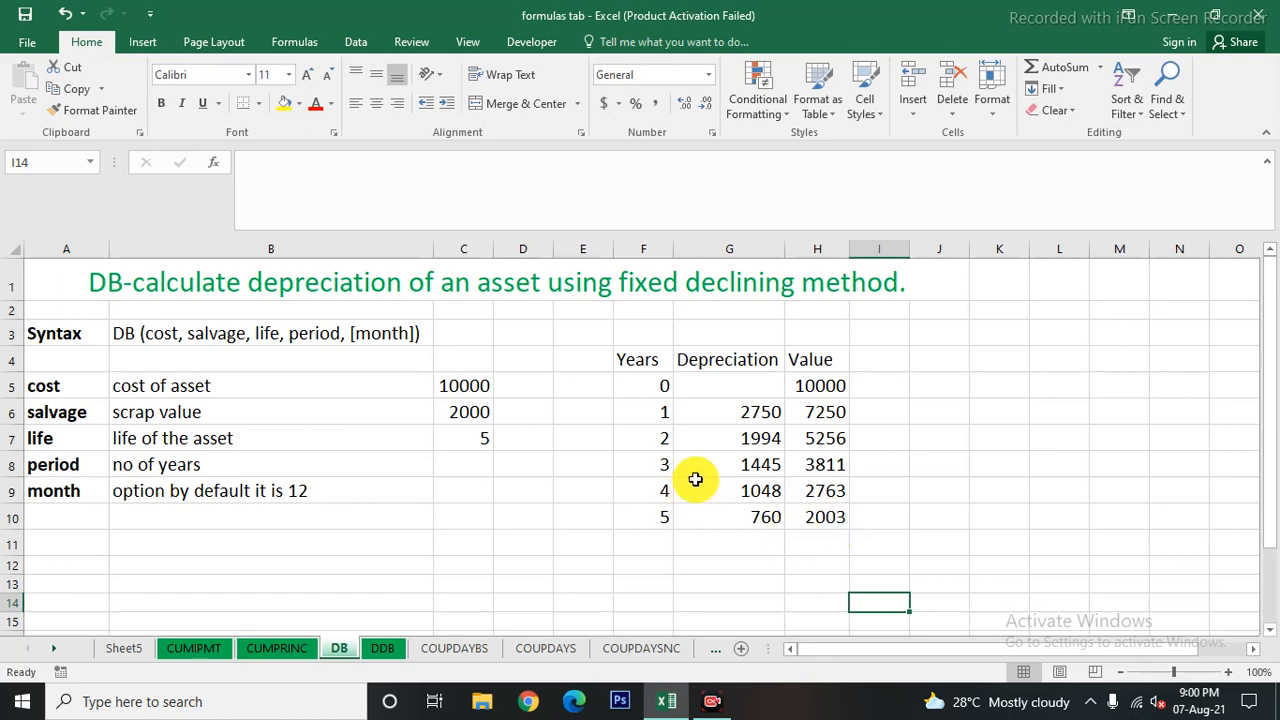
Open the DDB sheet and enter 10000 as the year 0 value in H6.
click(384, 650)
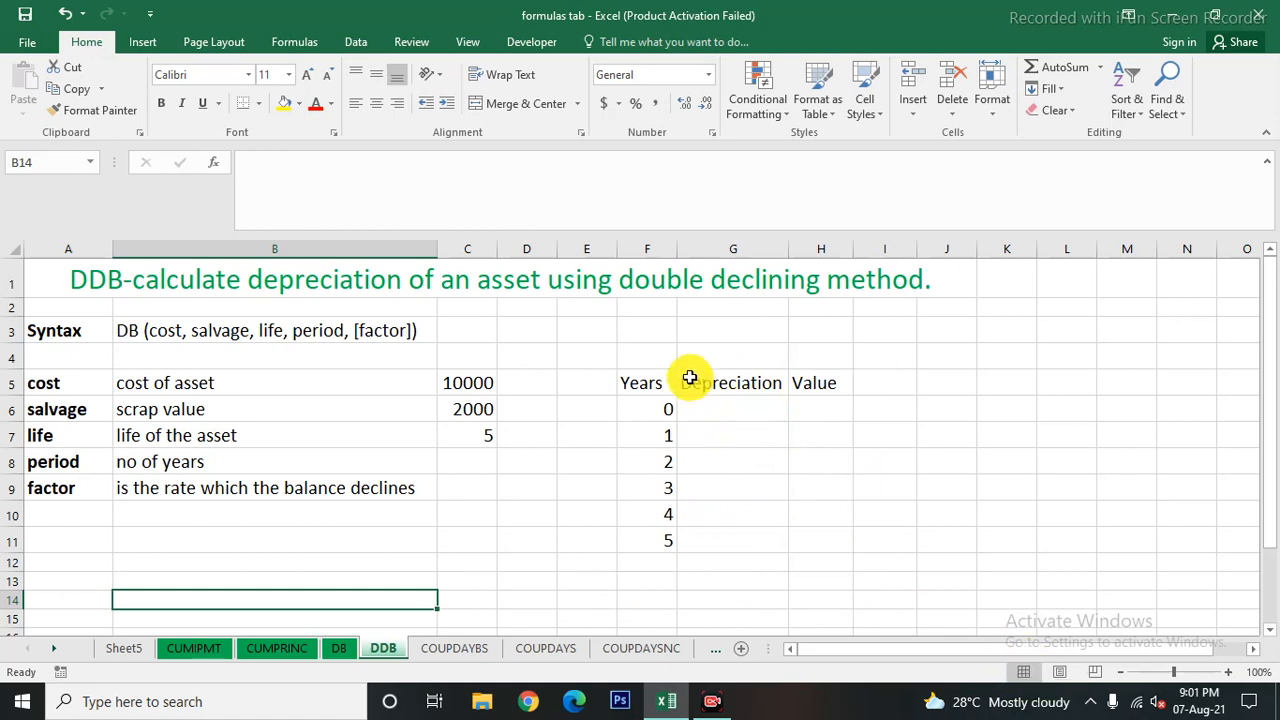
click(715, 406)
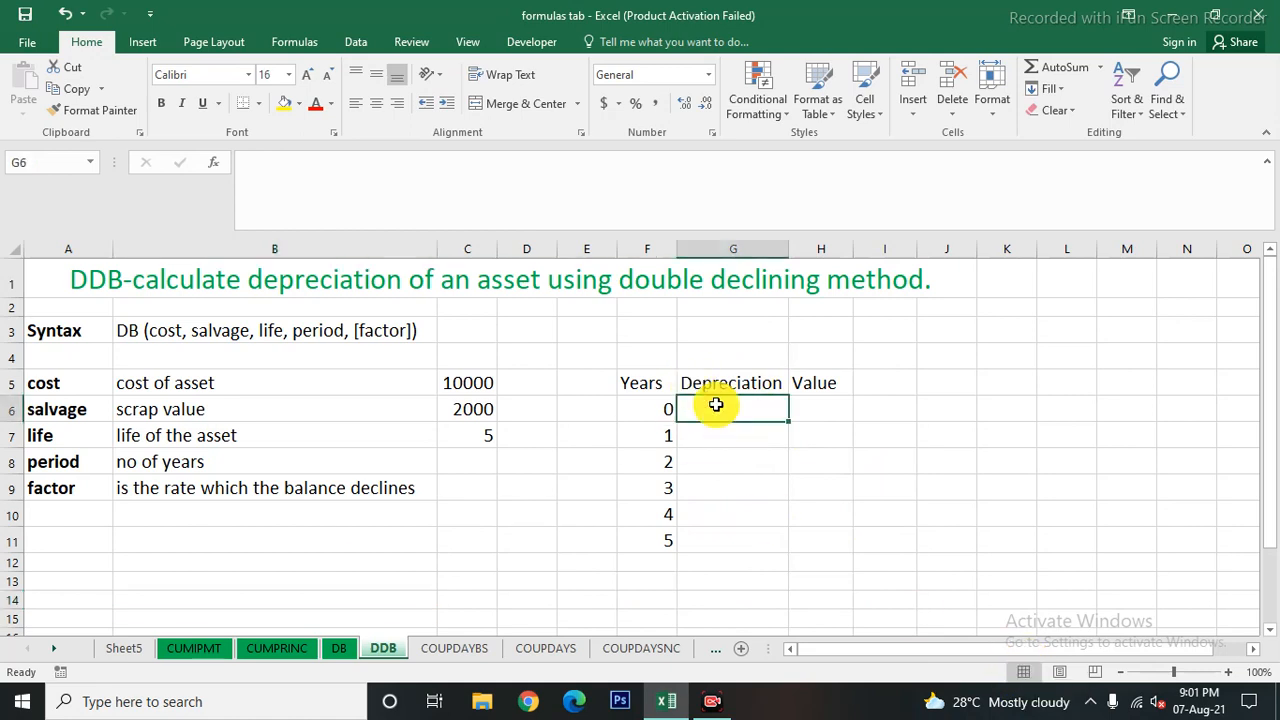
key(Right)
text(100000)
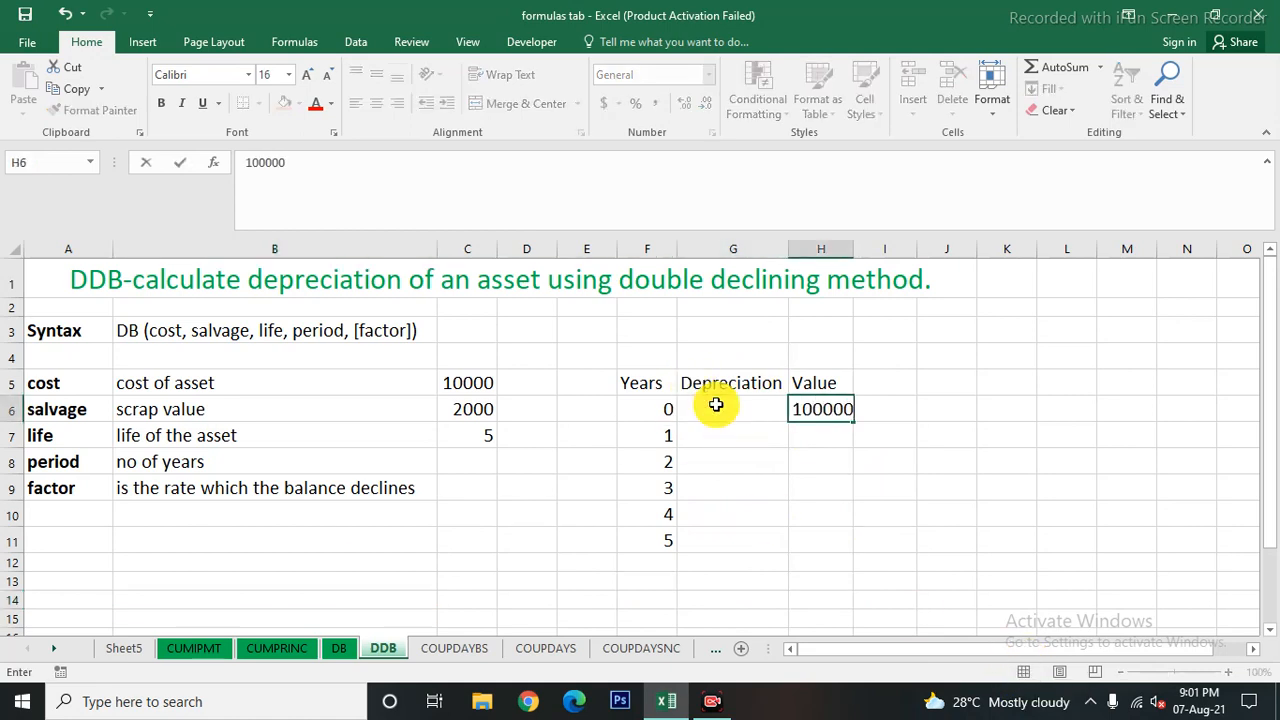
key(BackSpace)
key(Return)
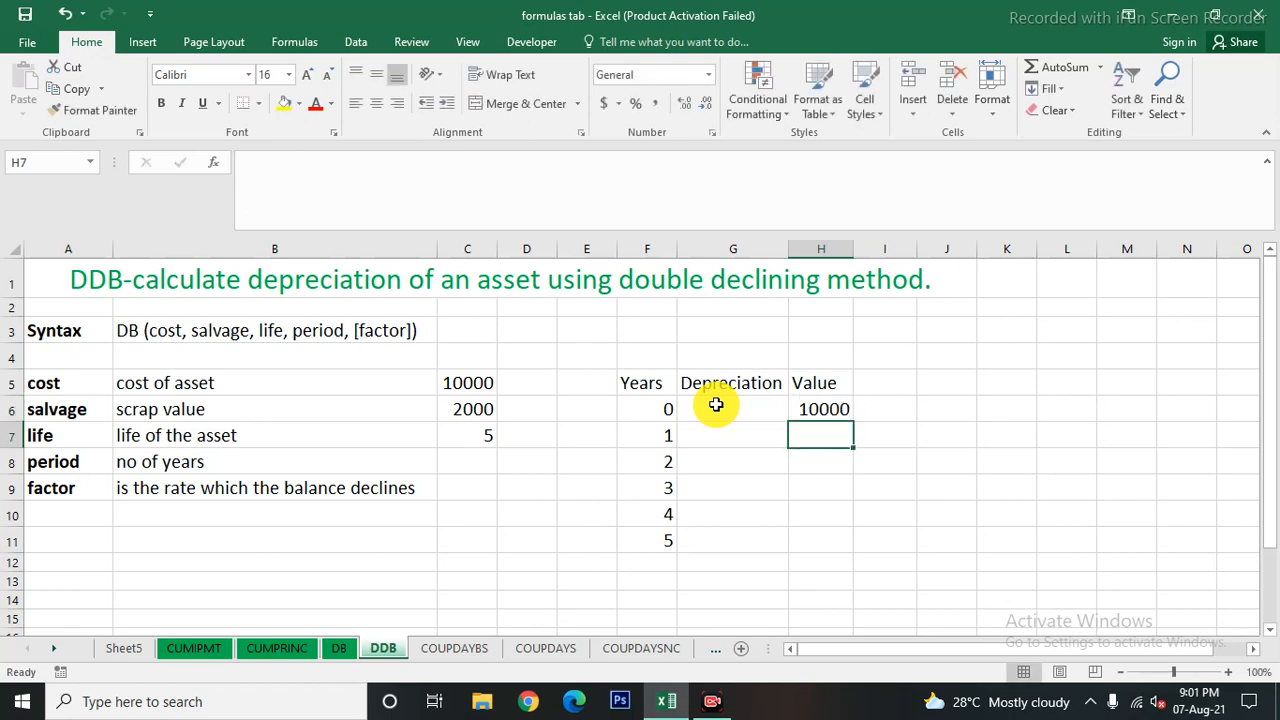
Calculate the year 1 depreciation in G7 with the formula =DDB(C5,C6,C7,F7).
key(Left)
text(=ddb)
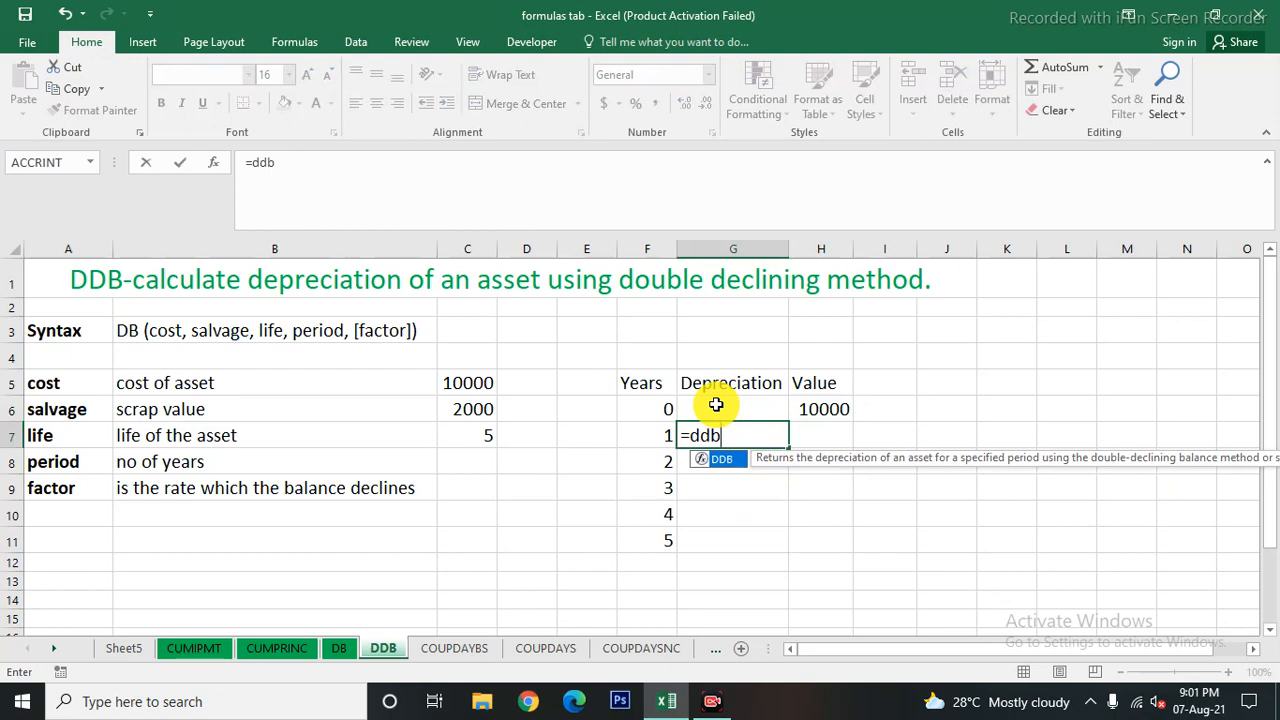
key(Tab)
click(467, 383)
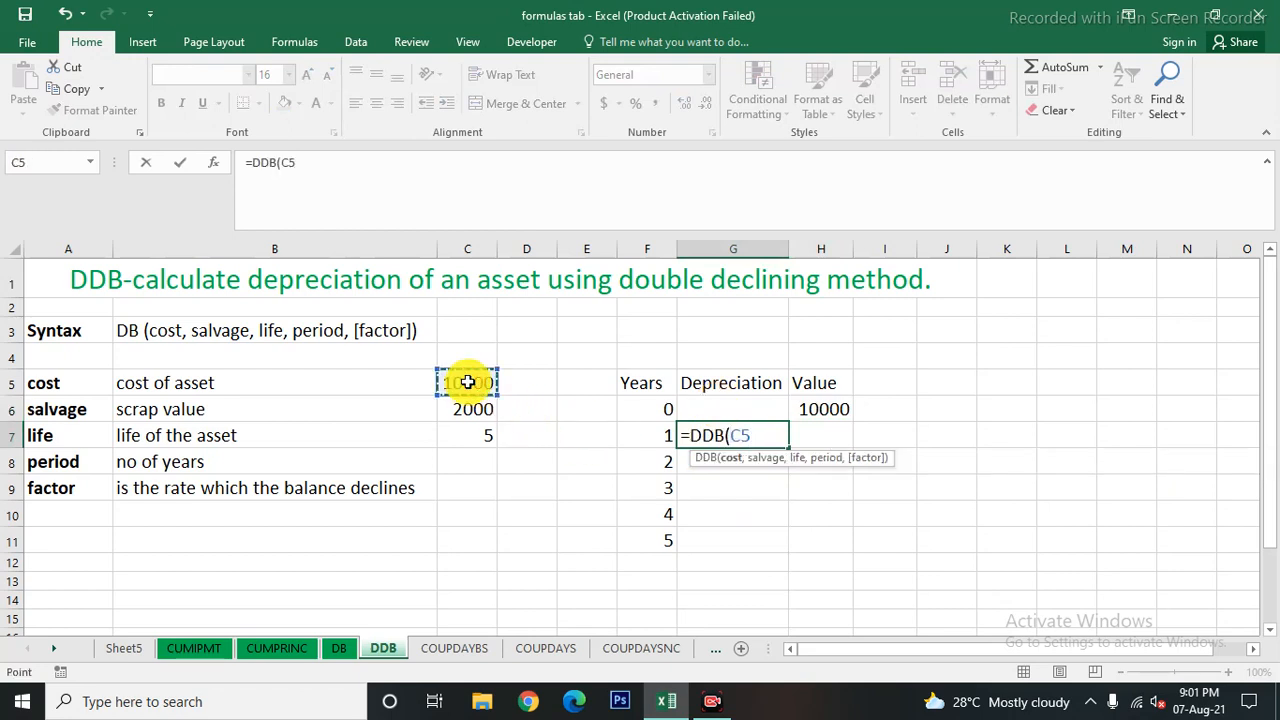
text(,)
click(467, 409)
text(,)
click(477, 435)
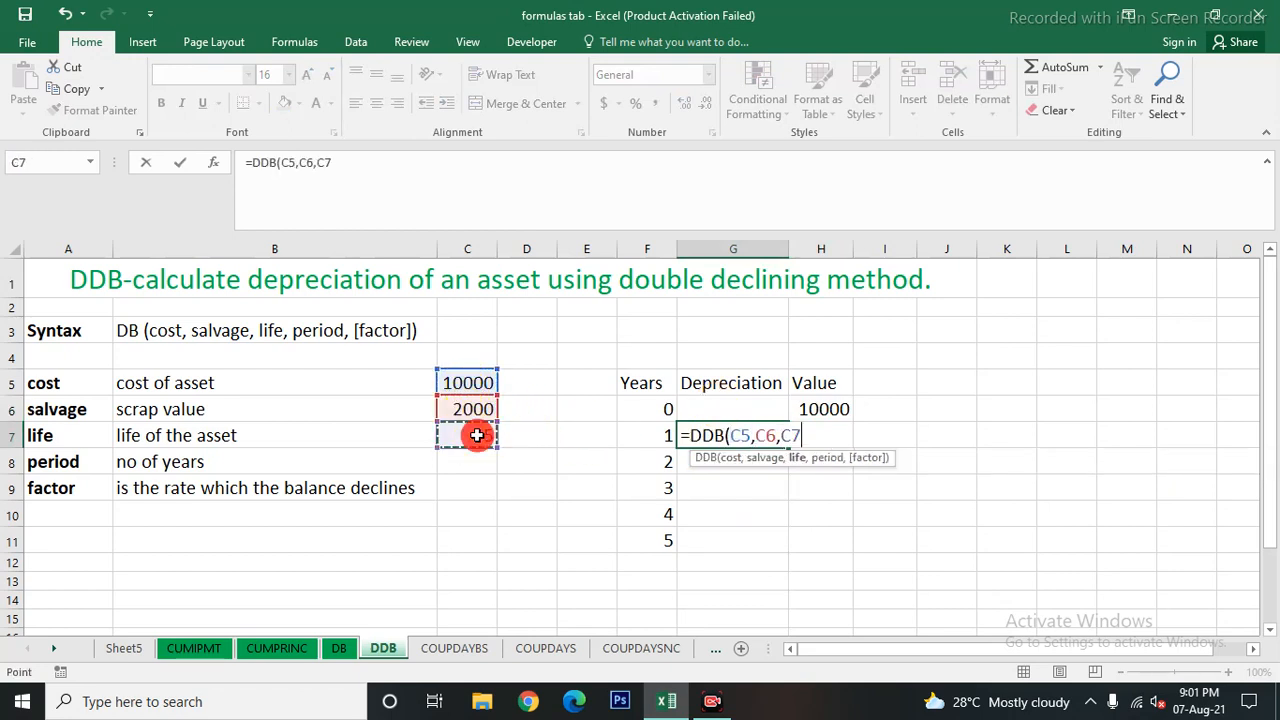
text(,)
click(658, 435)
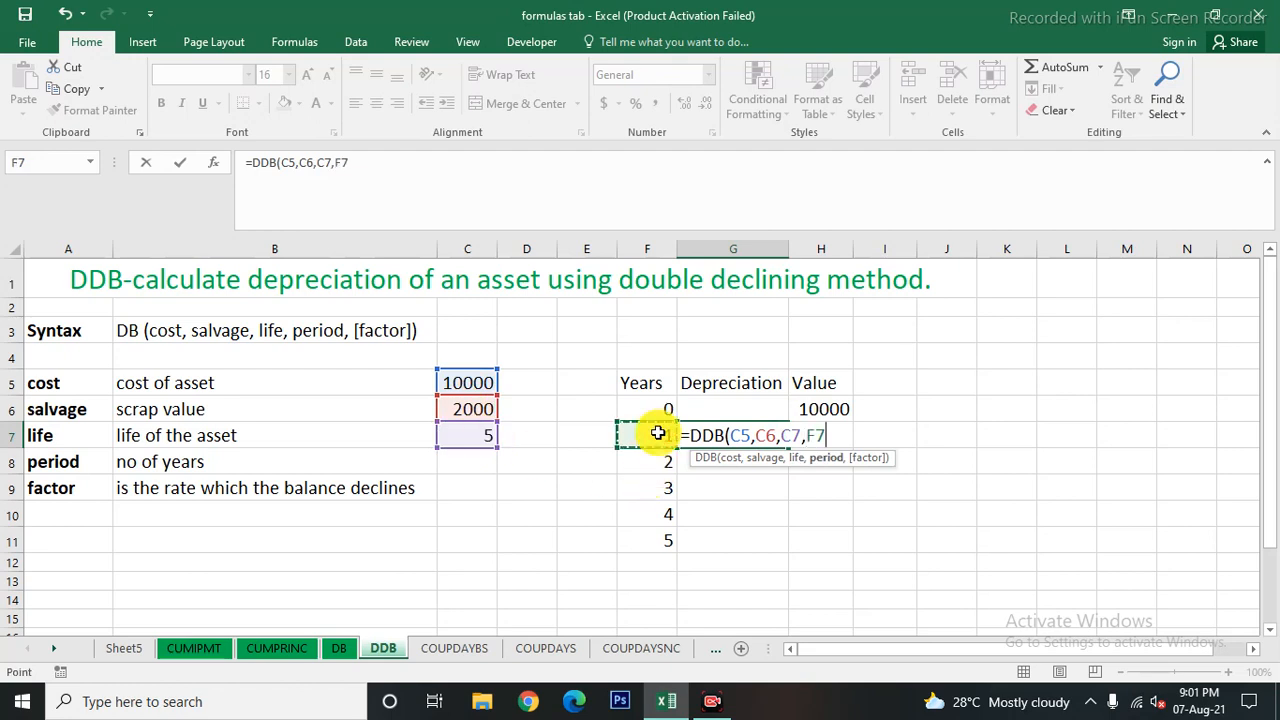
key(Return)
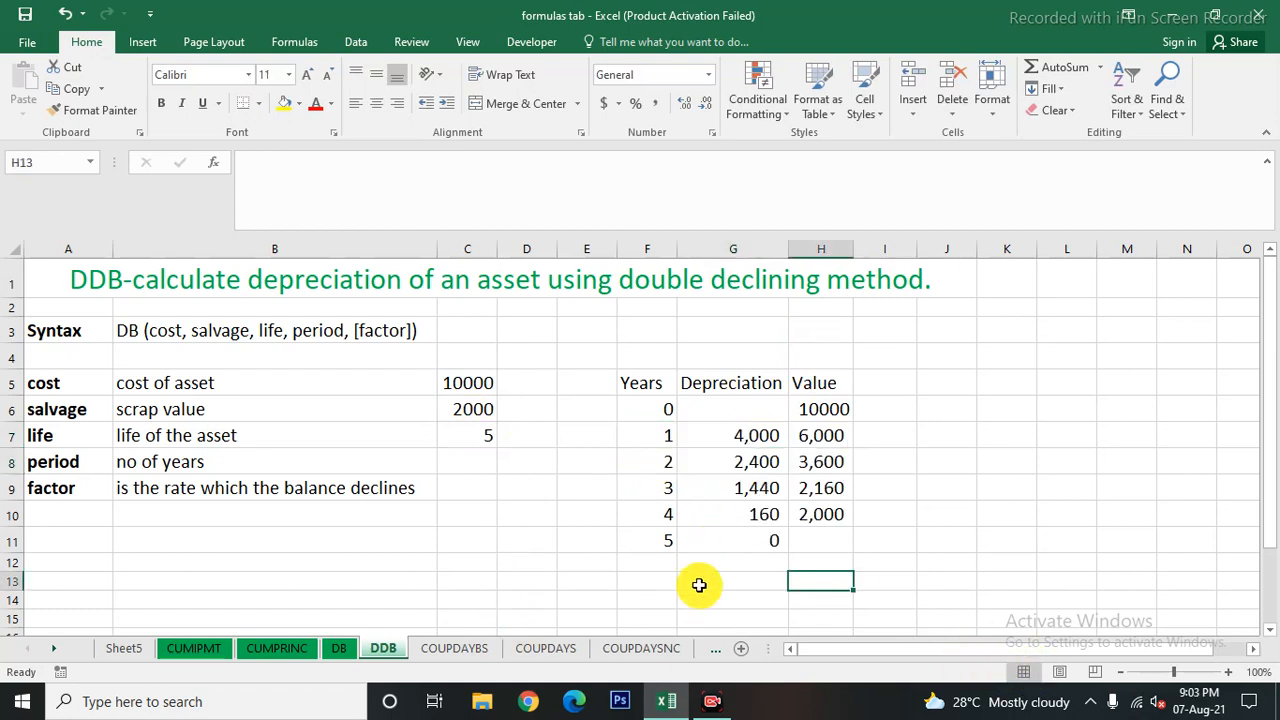
Inspect the year 5 depreciation formula in G11 and the year 4 value formula in H10.
click(755, 541)
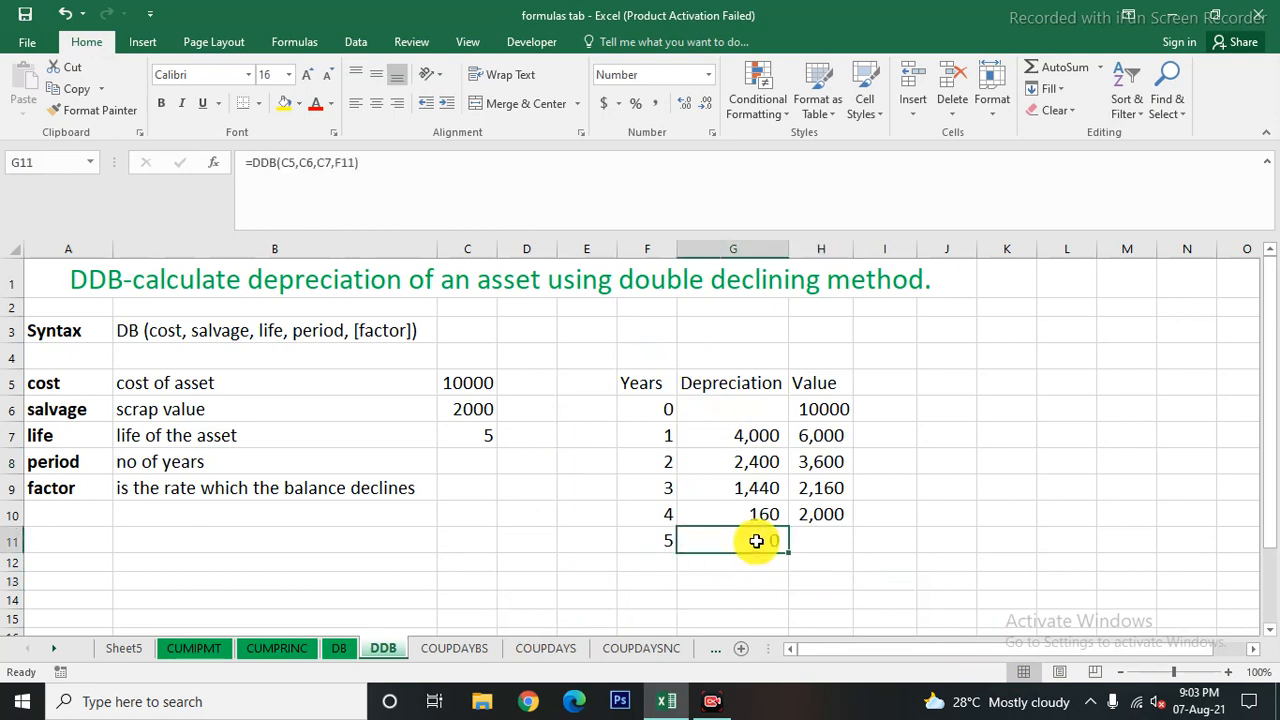
click(830, 518)
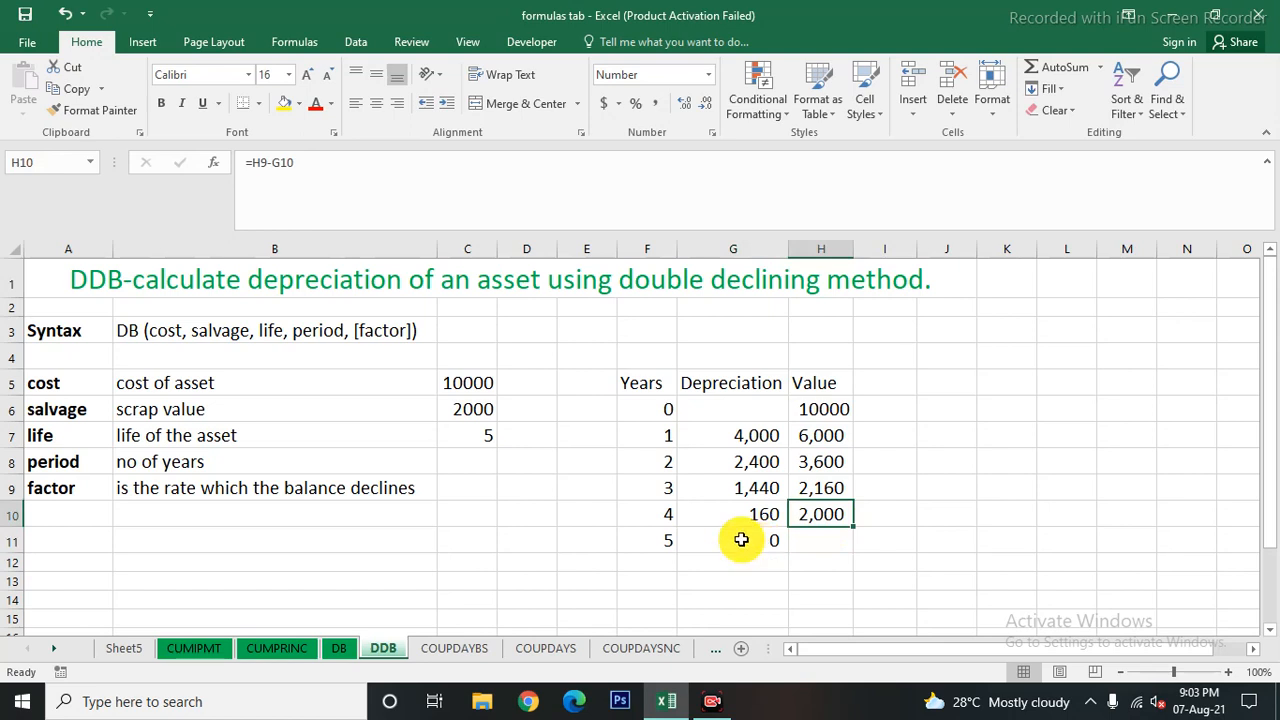
On the DB sheet, calculate the year 1 depreciation rate in I6 with the formula =G6/H5.
click(338, 650)
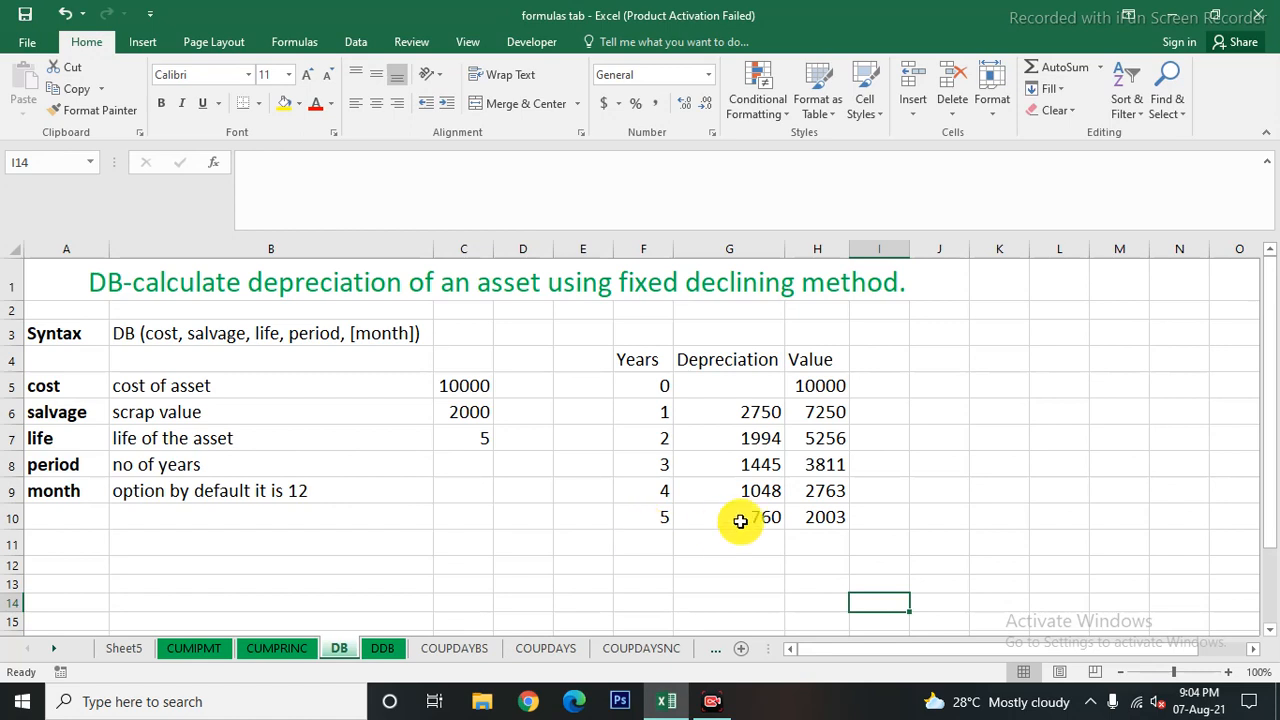
click(812, 389)
click(768, 409)
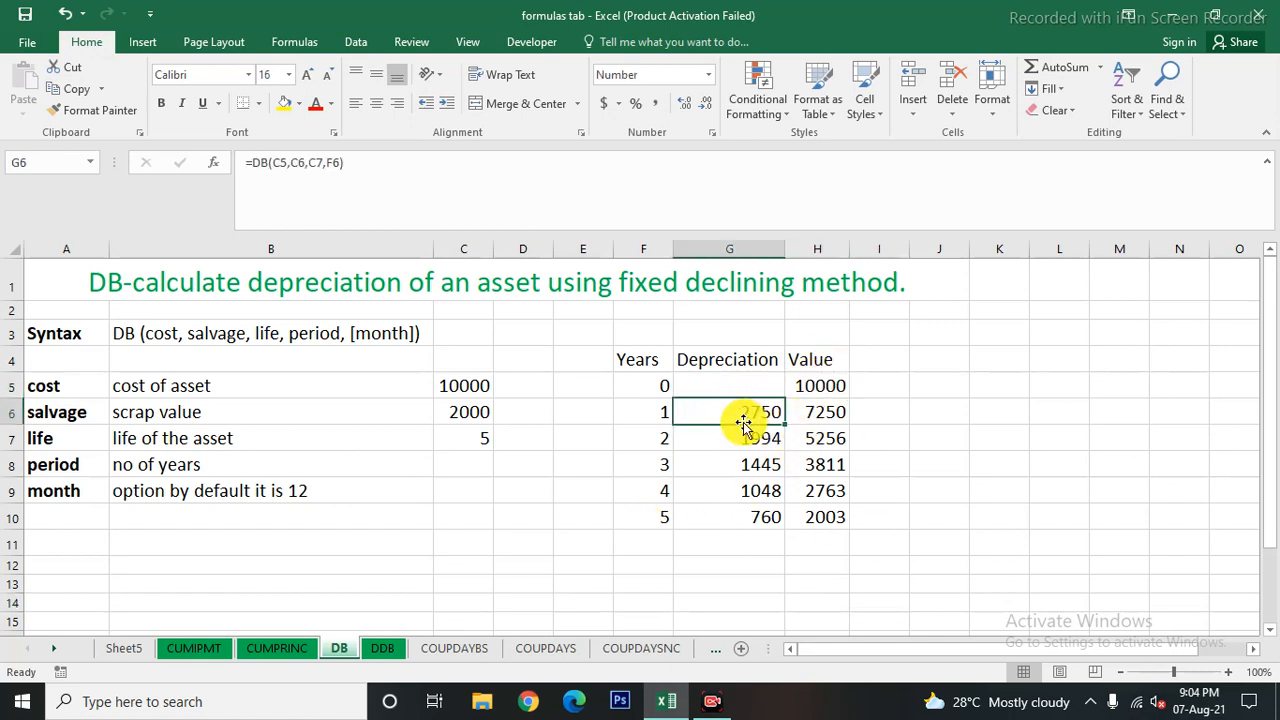
click(883, 418)
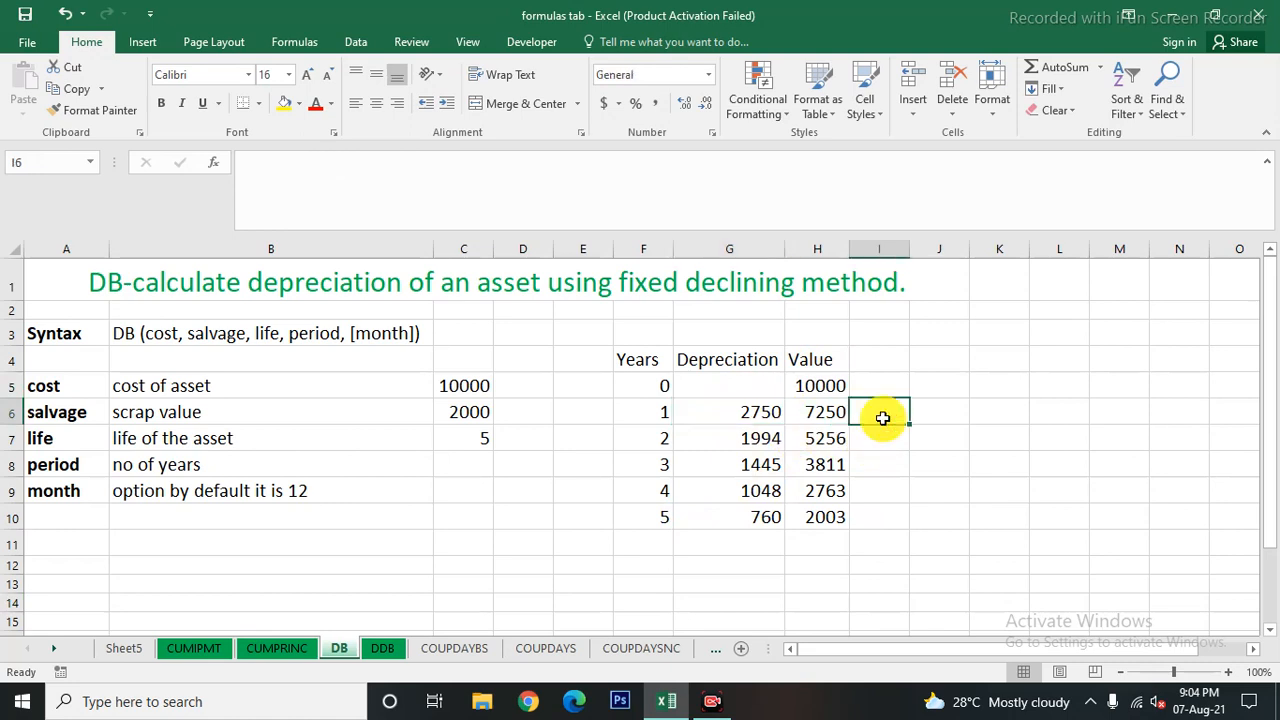
text(=)
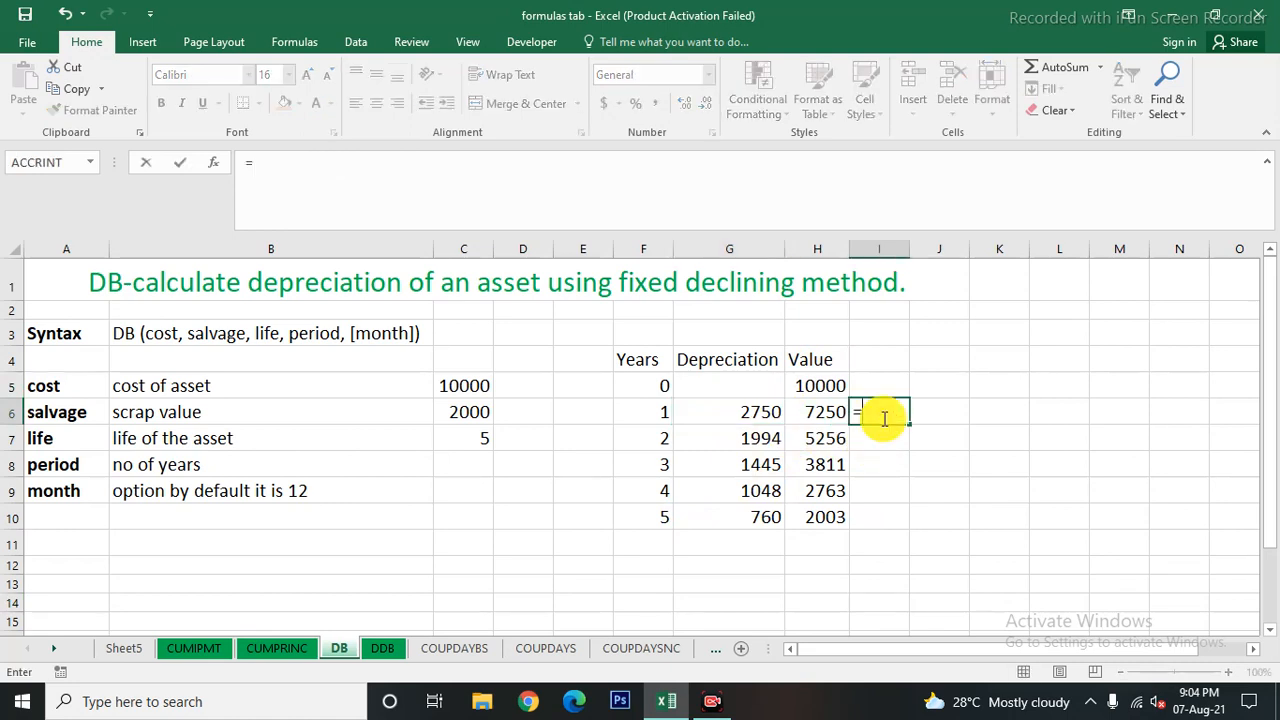
click(749, 411)
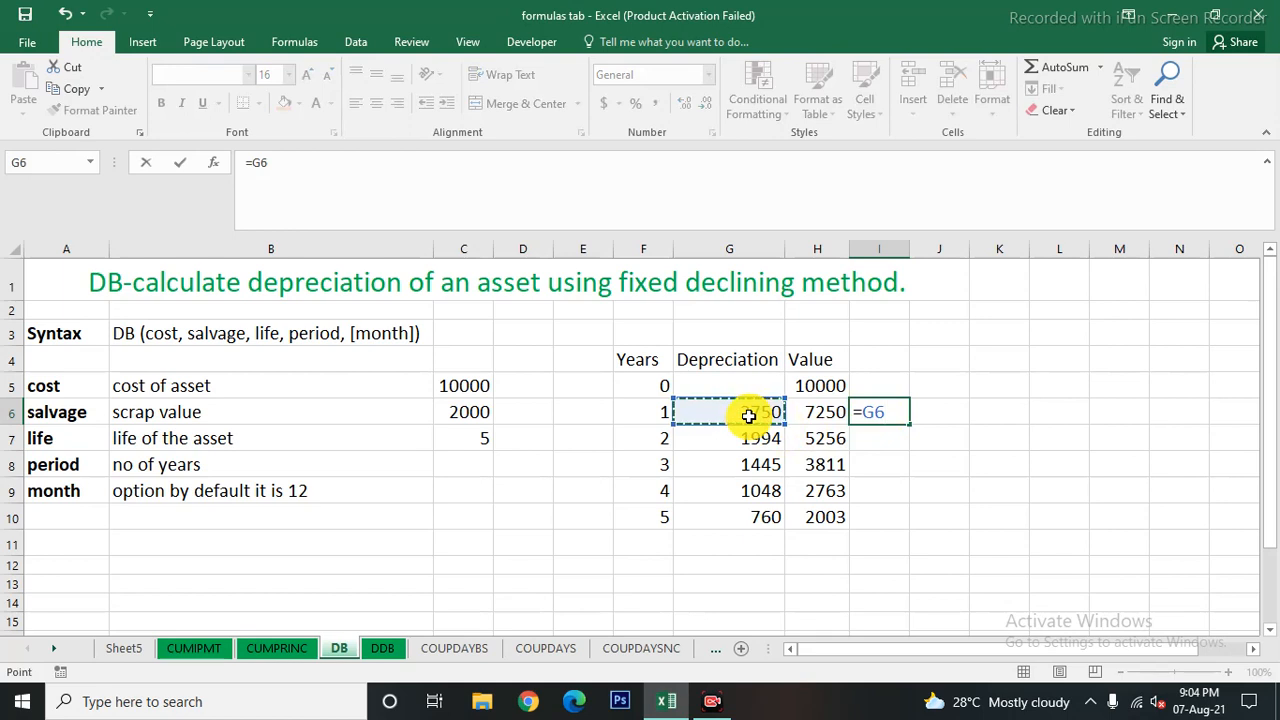
text(/)
click(820, 385)
key(Return)
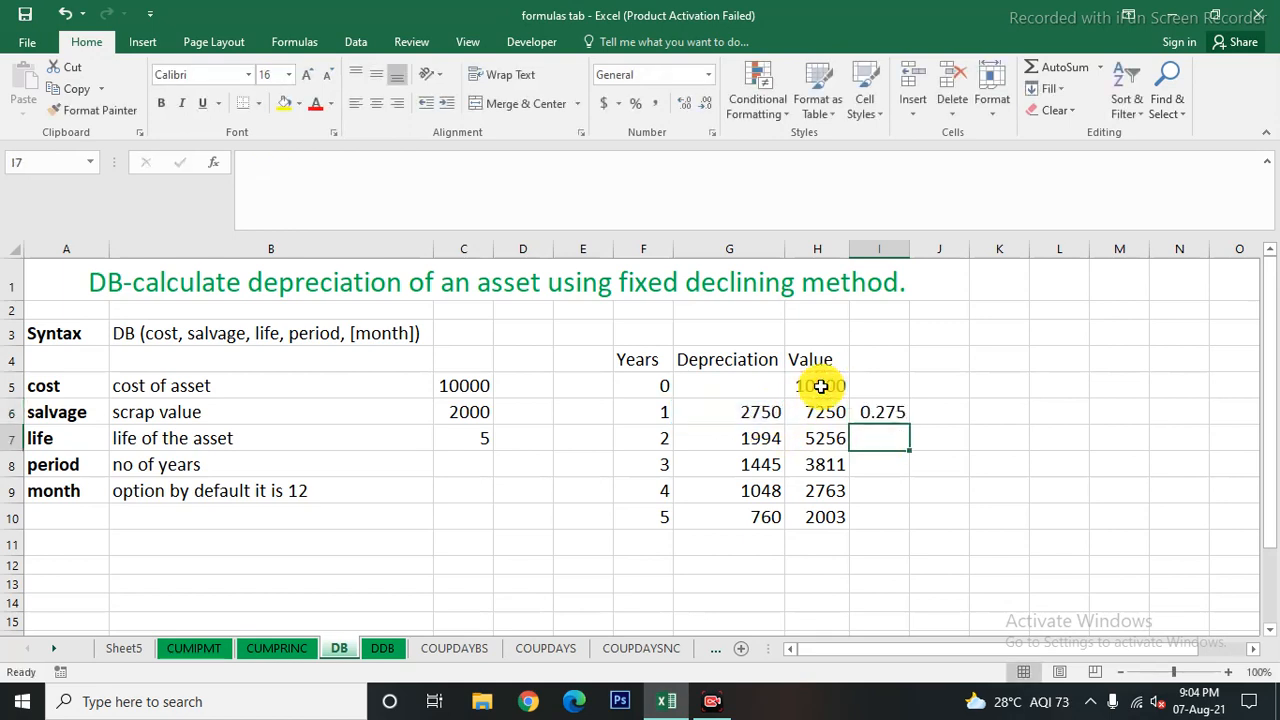
Format the year 1 depreciation rate in I6 as Percentage.
click(879, 412)
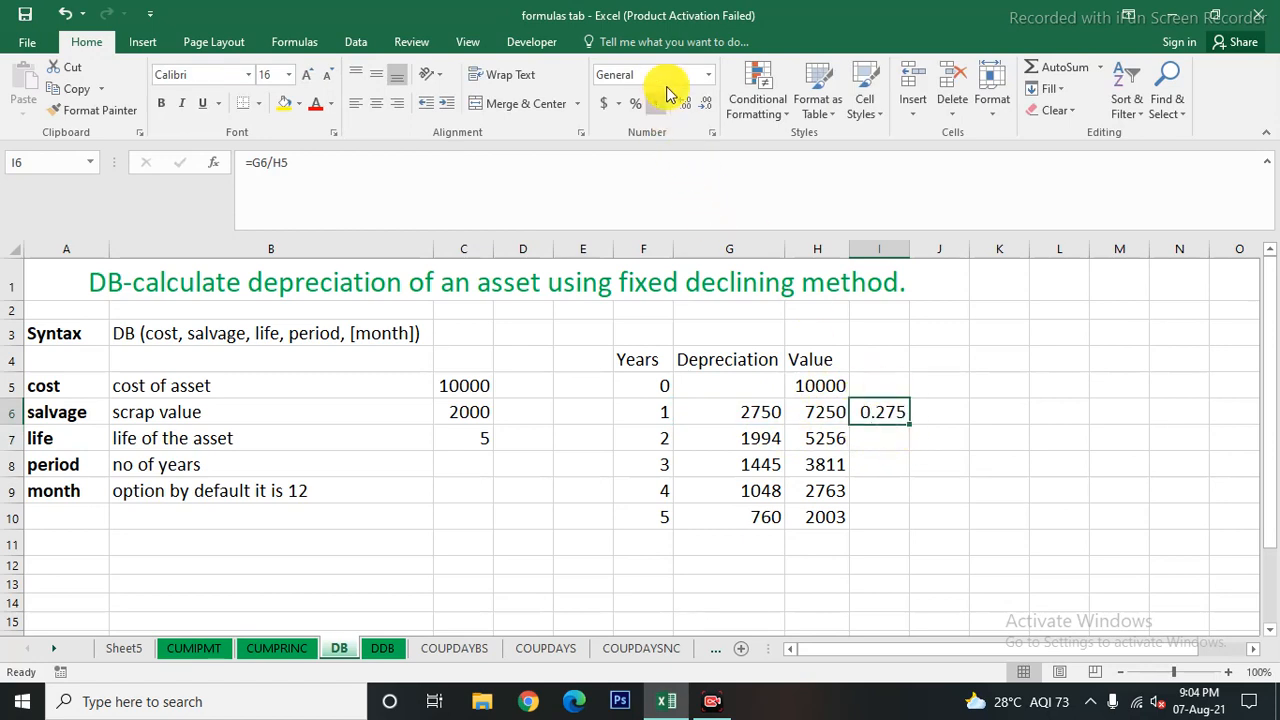
click(697, 76)
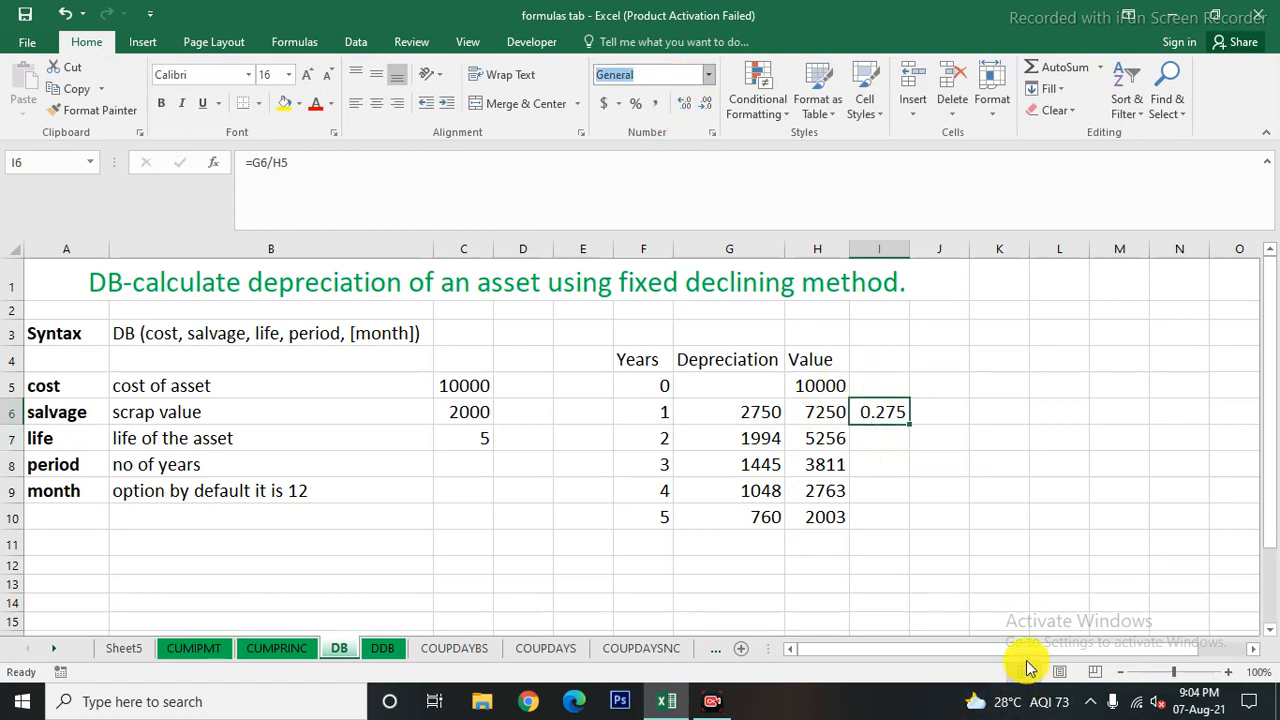
text(Percentage)
key(Return)
click(894, 440)
key(Up)
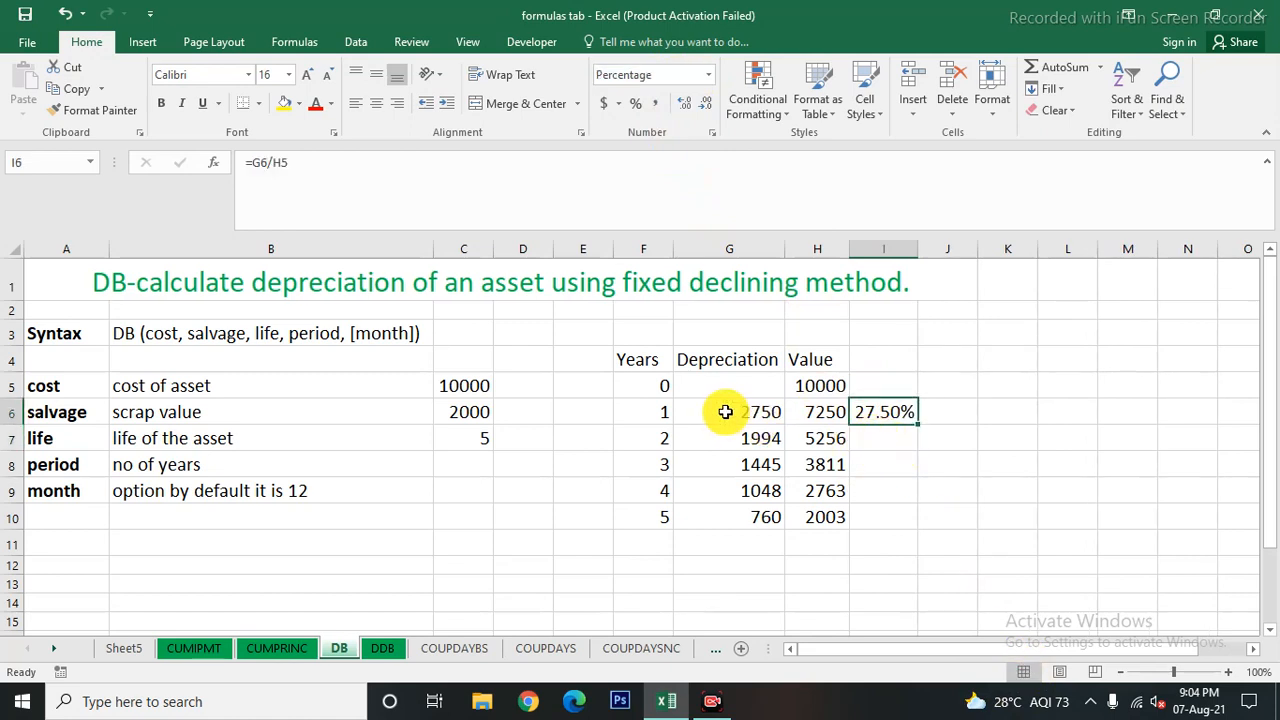
Calculate the year 2 depreciation rate in I7 with the formula =G7/H6.
click(880, 440)
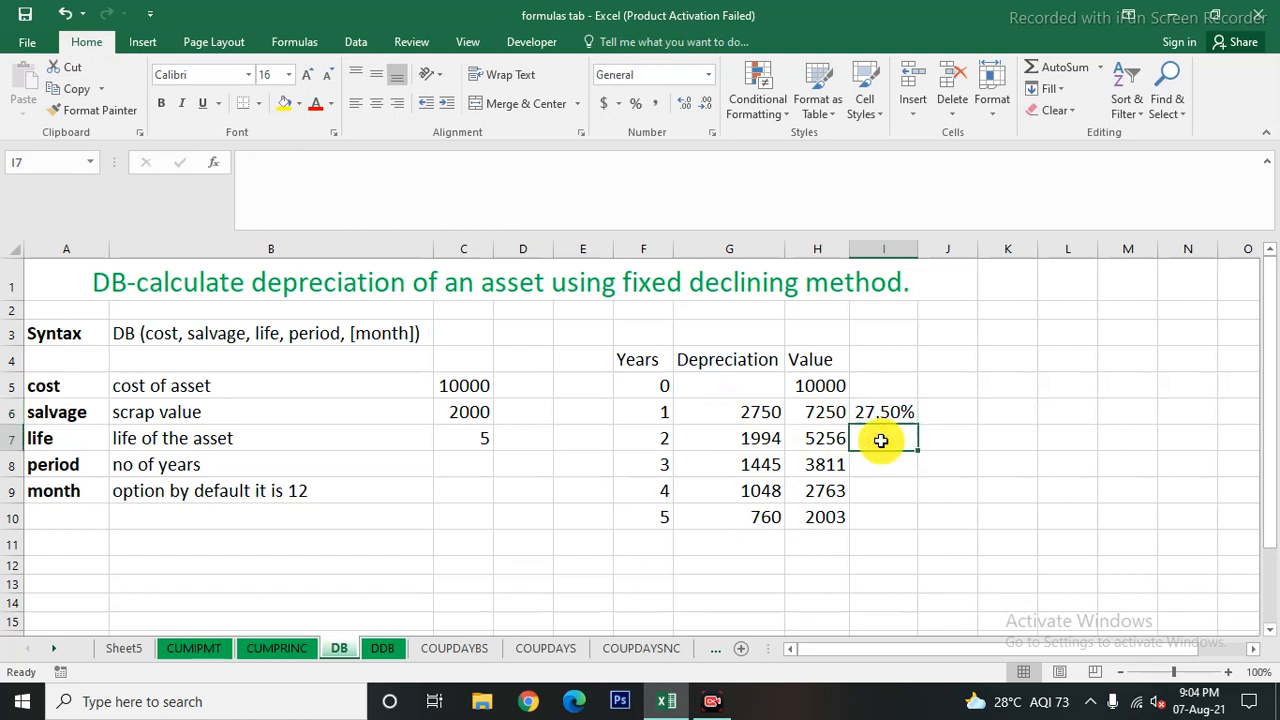
text(=)
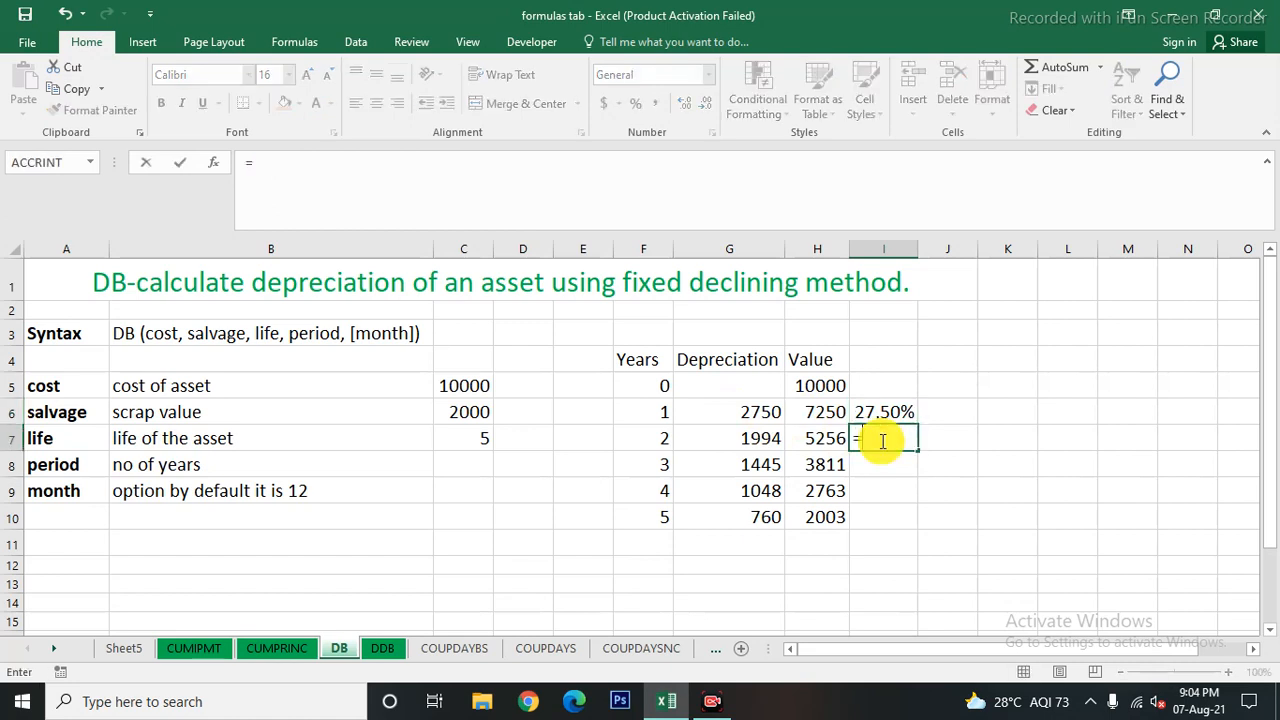
click(762, 440)
text(/)
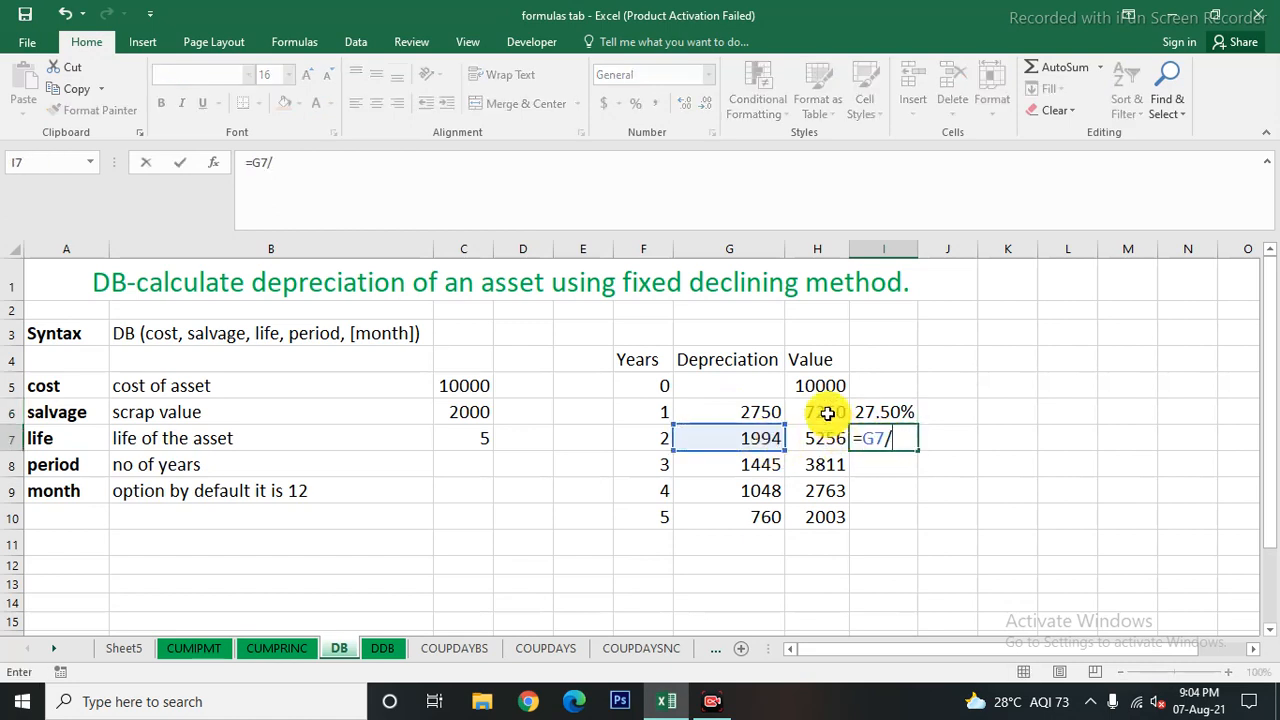
click(827, 413)
key(Return)
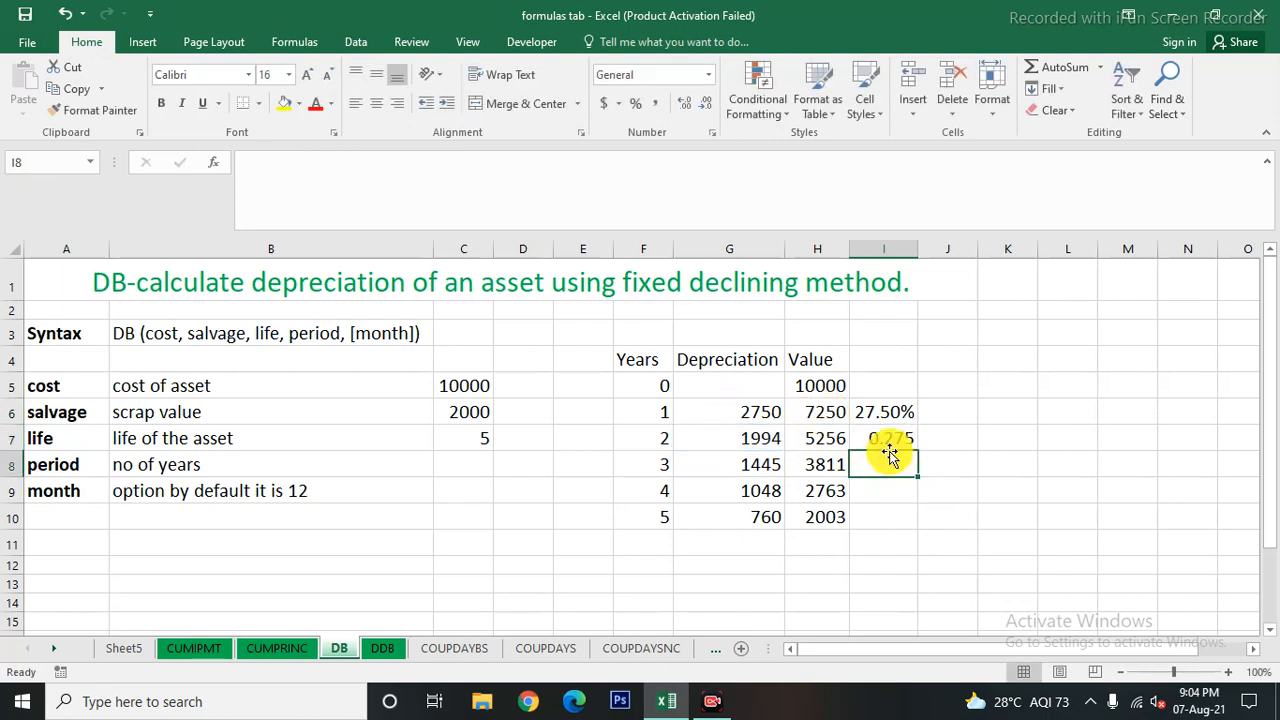
Calculate the year 3 depreciation rate in I8 by dividing the depreciation in G8 by the value in H7.
text(=)
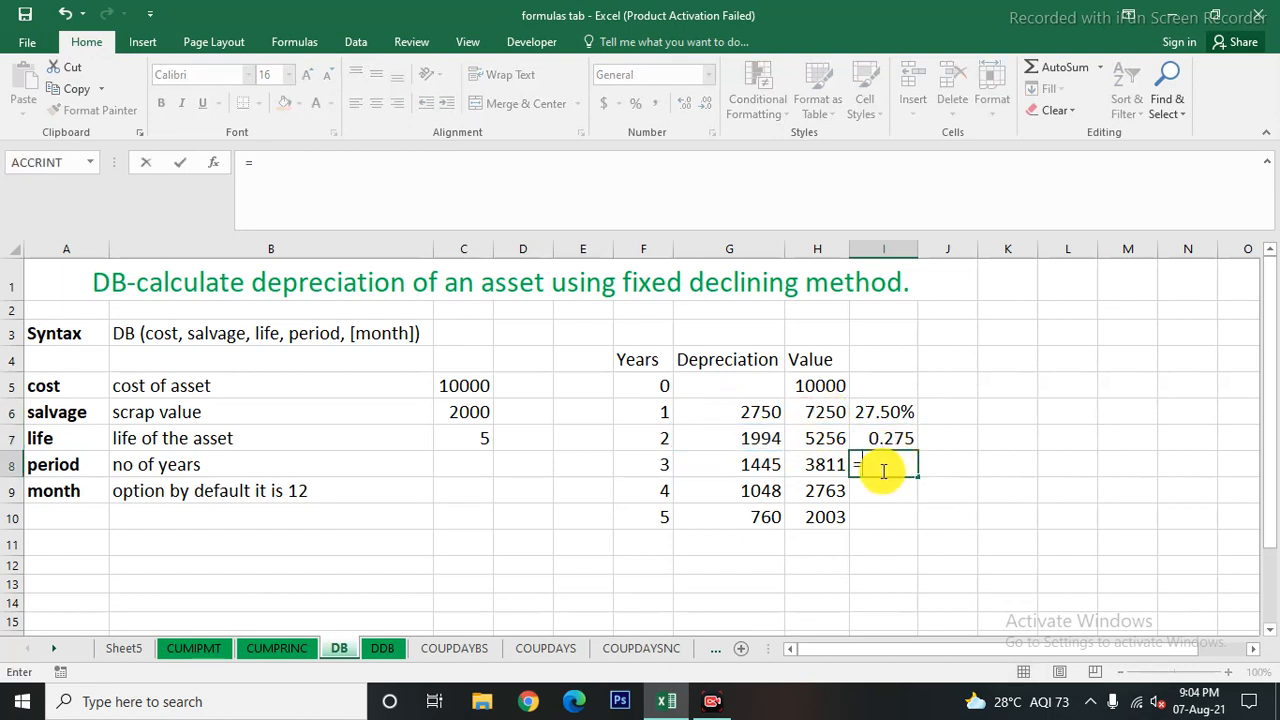
click(760, 465)
text(/)
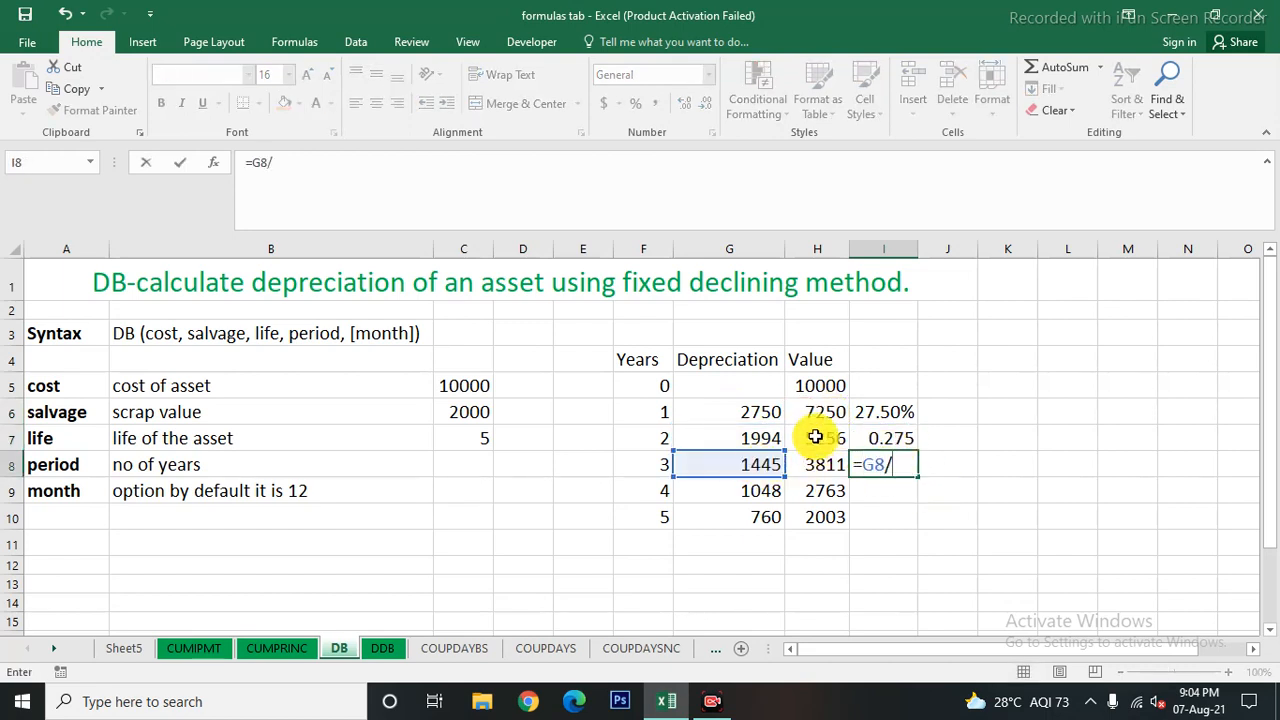
click(825, 438)
key(Return)
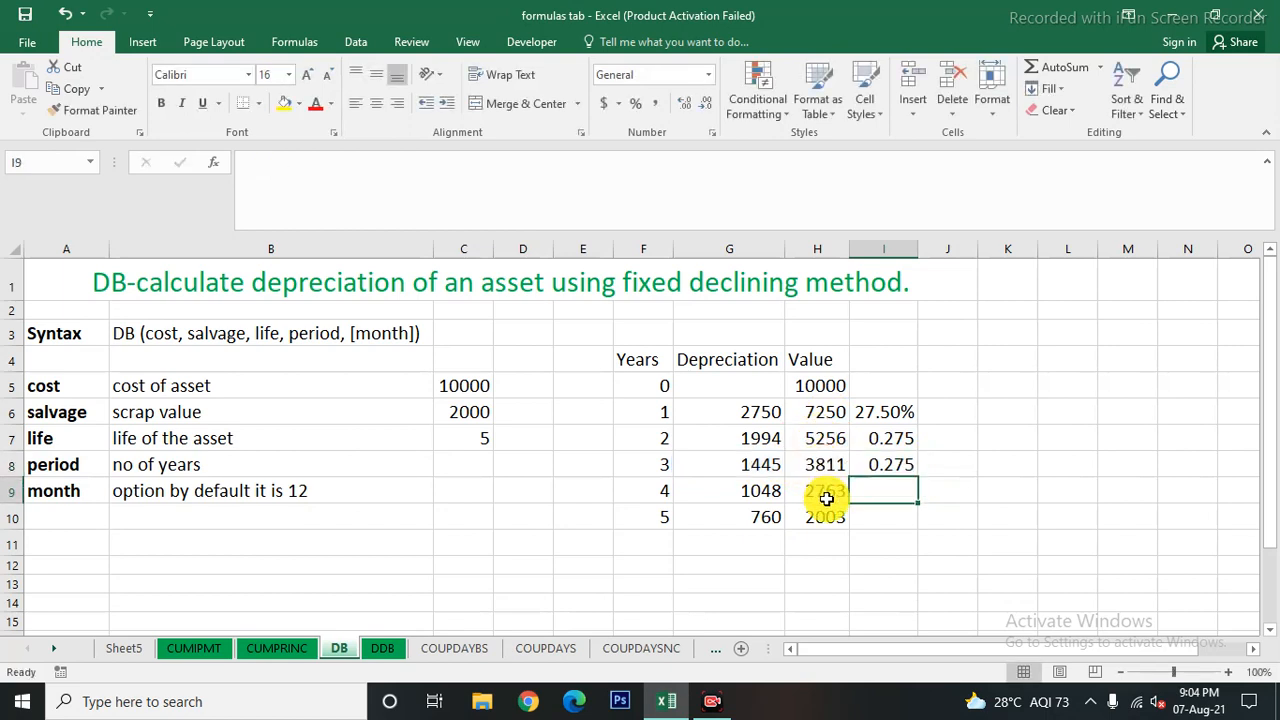
click(768, 491)
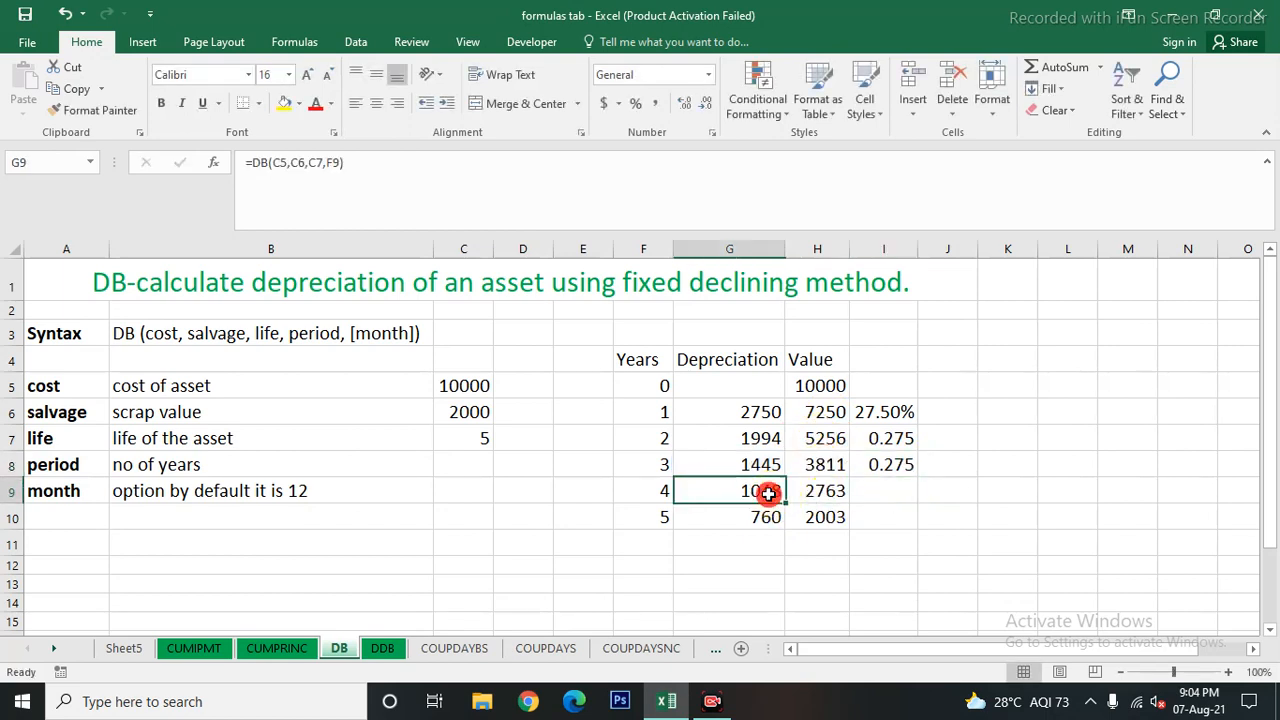
Calculate the year 4 depreciation rate in I9 with the formula =G9/H8.
click(862, 489)
text(=)
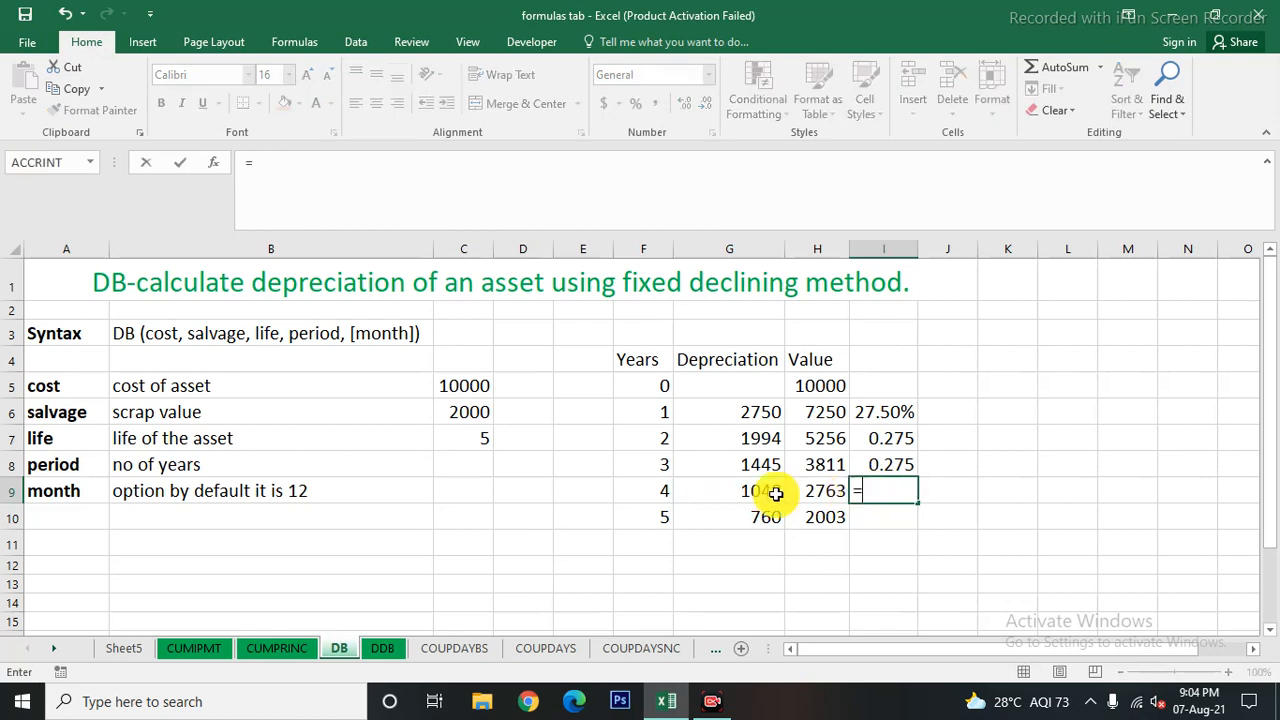
click(775, 491)
text(/)
click(826, 466)
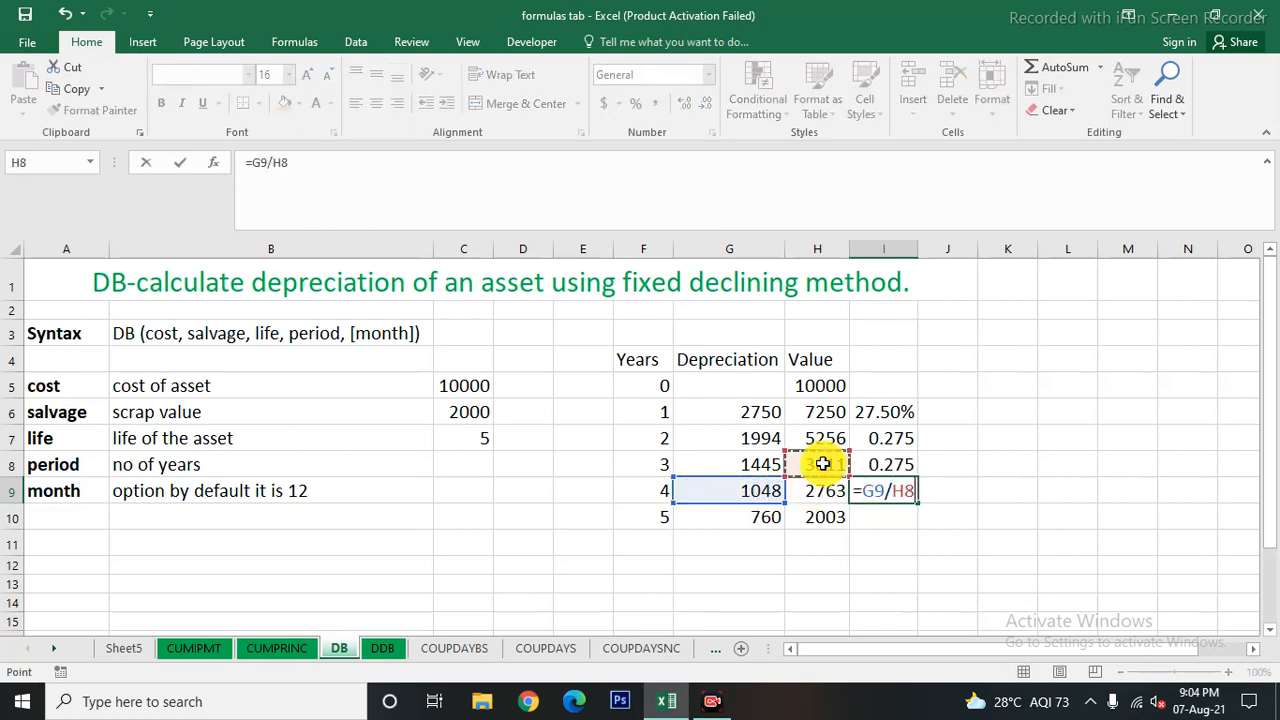
key(Return)
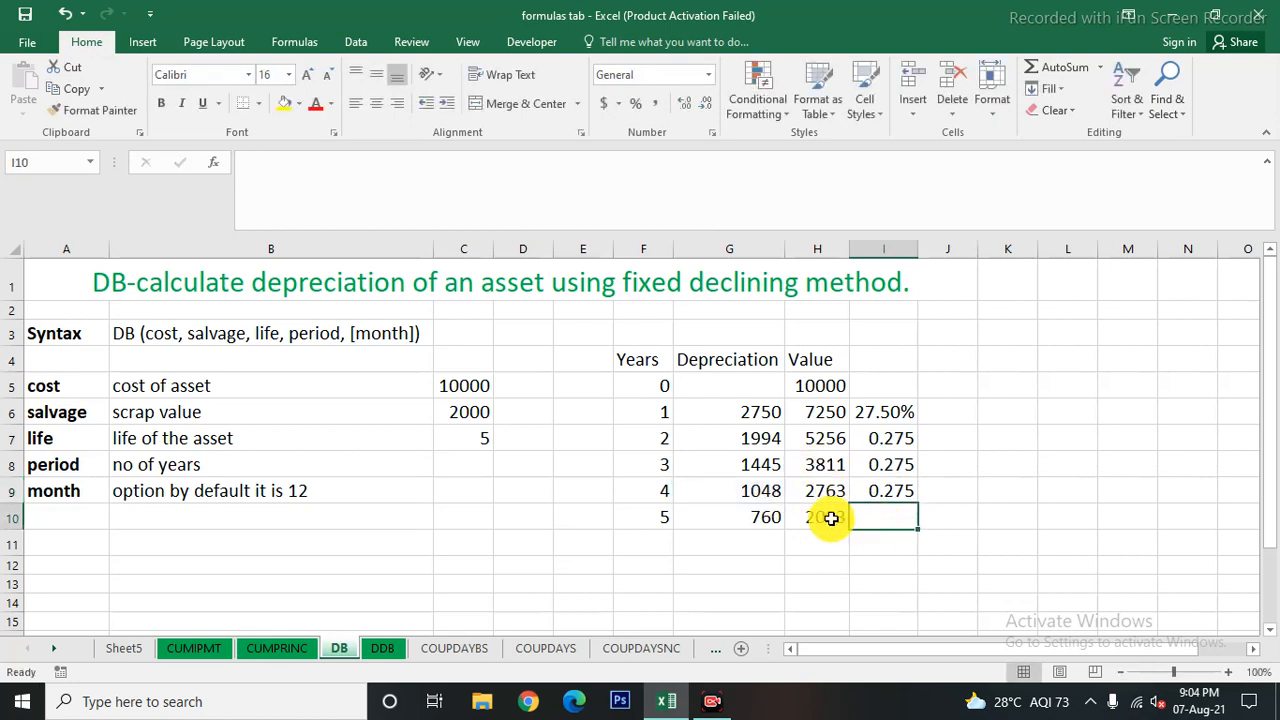
Calculate the year 5 depreciation rate in I10 by dividing the depreciation in G10 by the value in H9.
text(=)
click(757, 517)
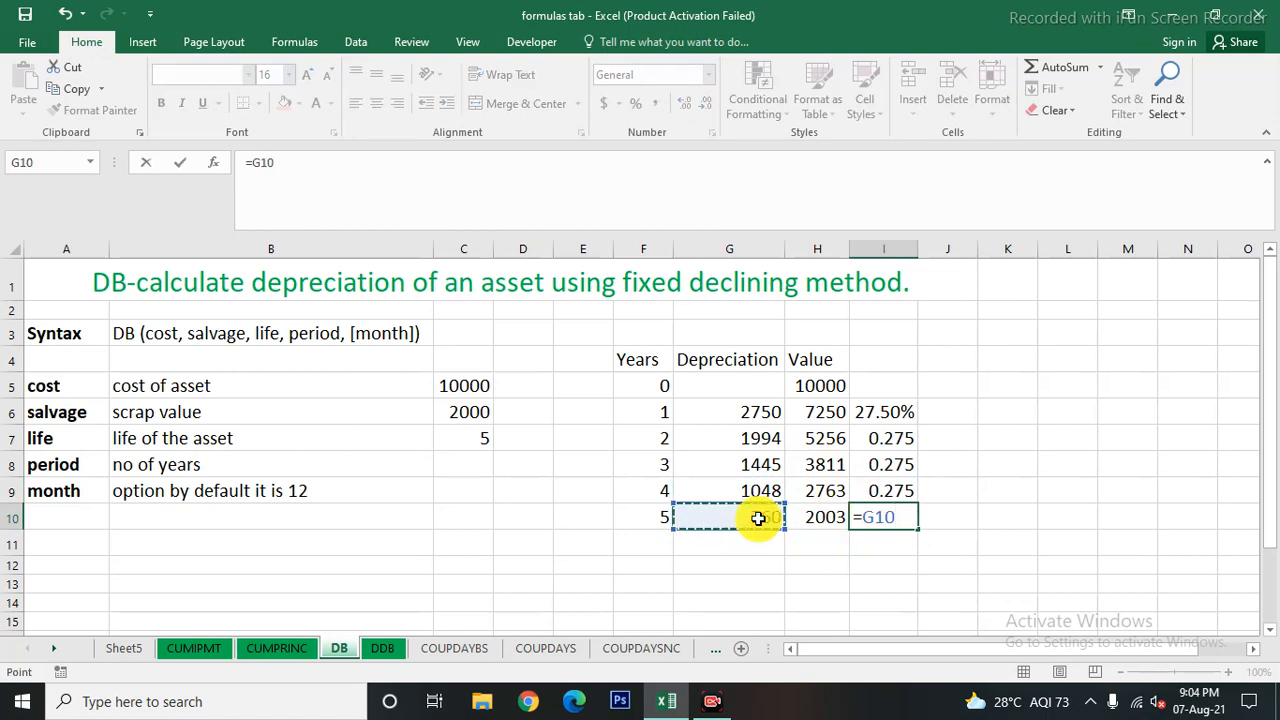
text(/)
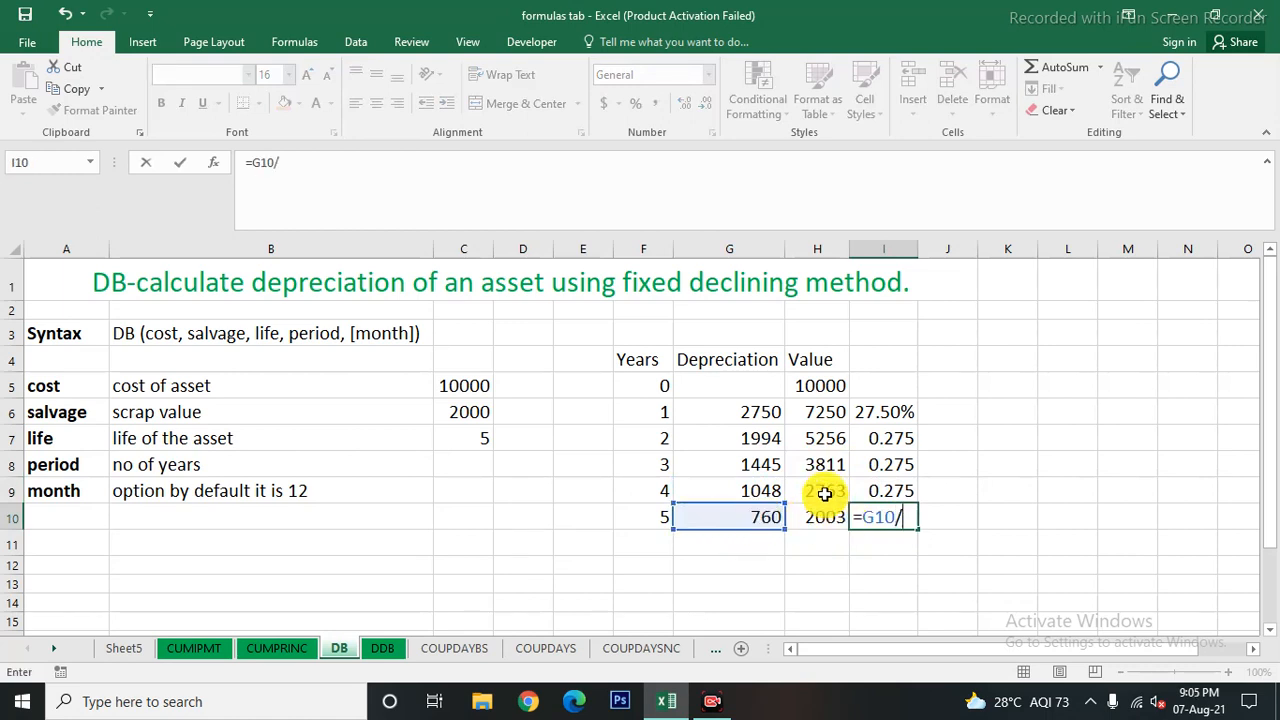
click(824, 493)
key(Return)
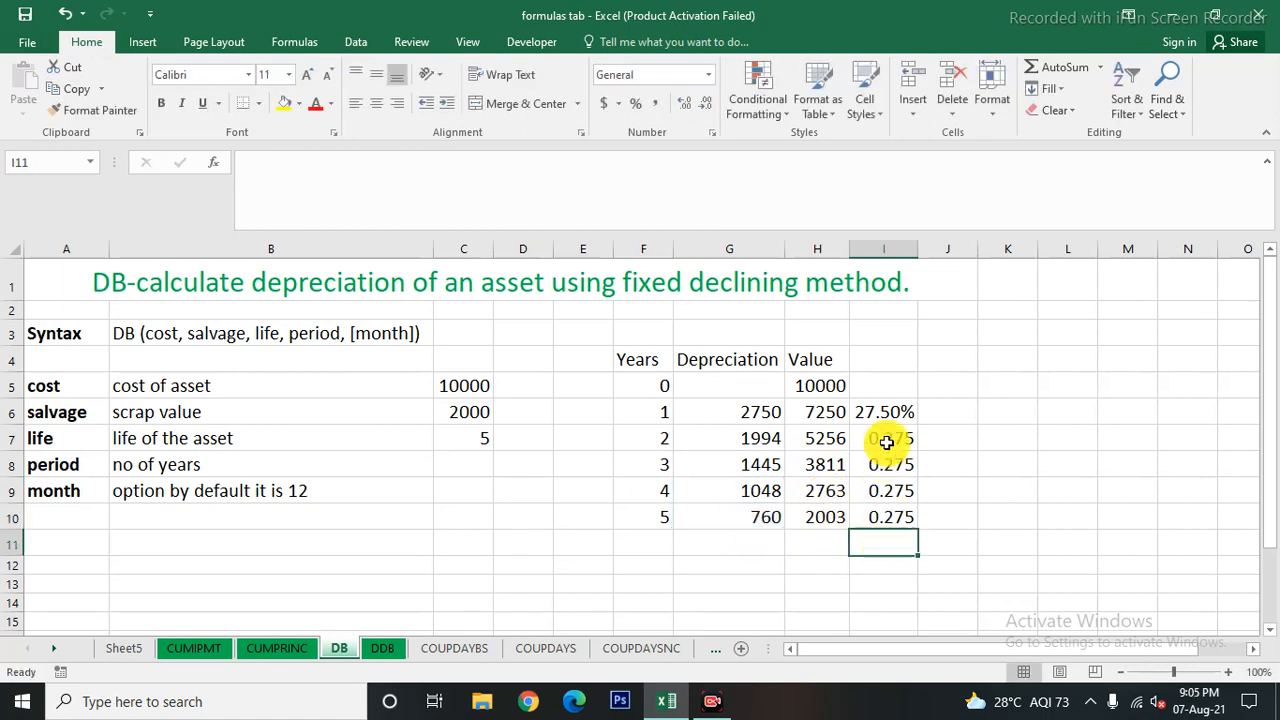
Format the year 2 to year 5 depreciation rates in I7:I10 as Percentage.
drag(886, 437, 885, 519)
click(665, 75)
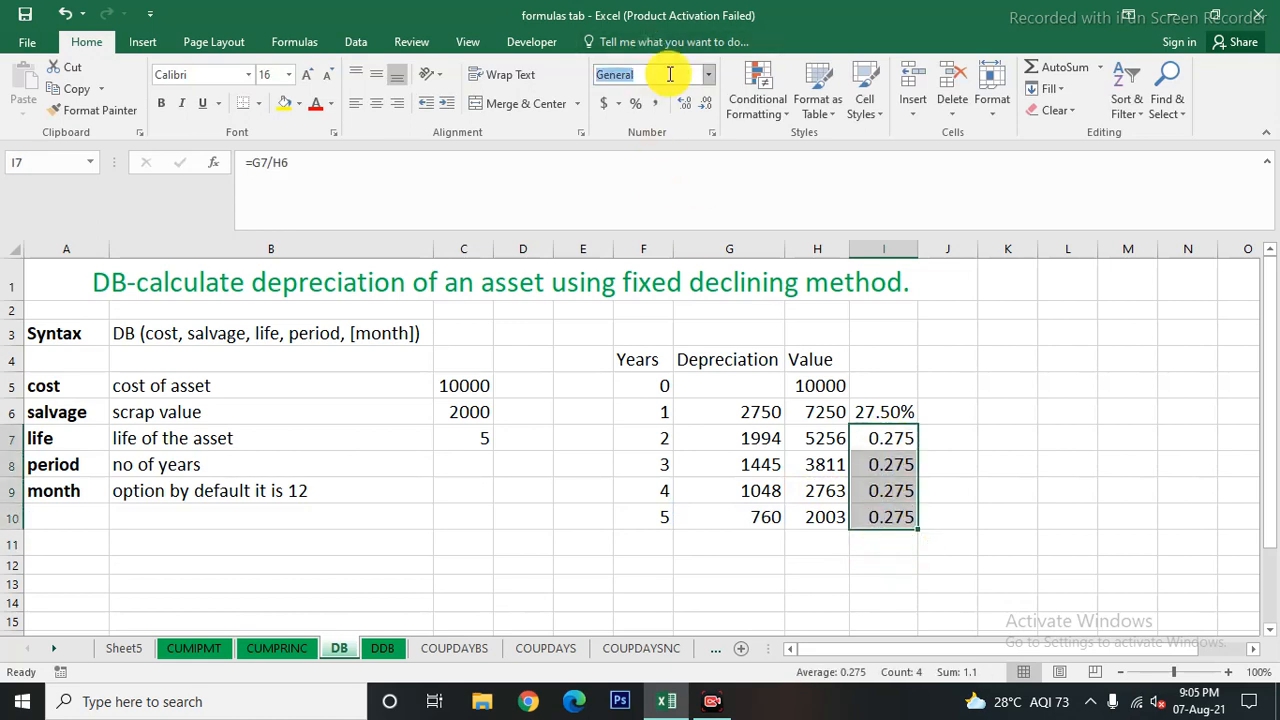
click(708, 75)
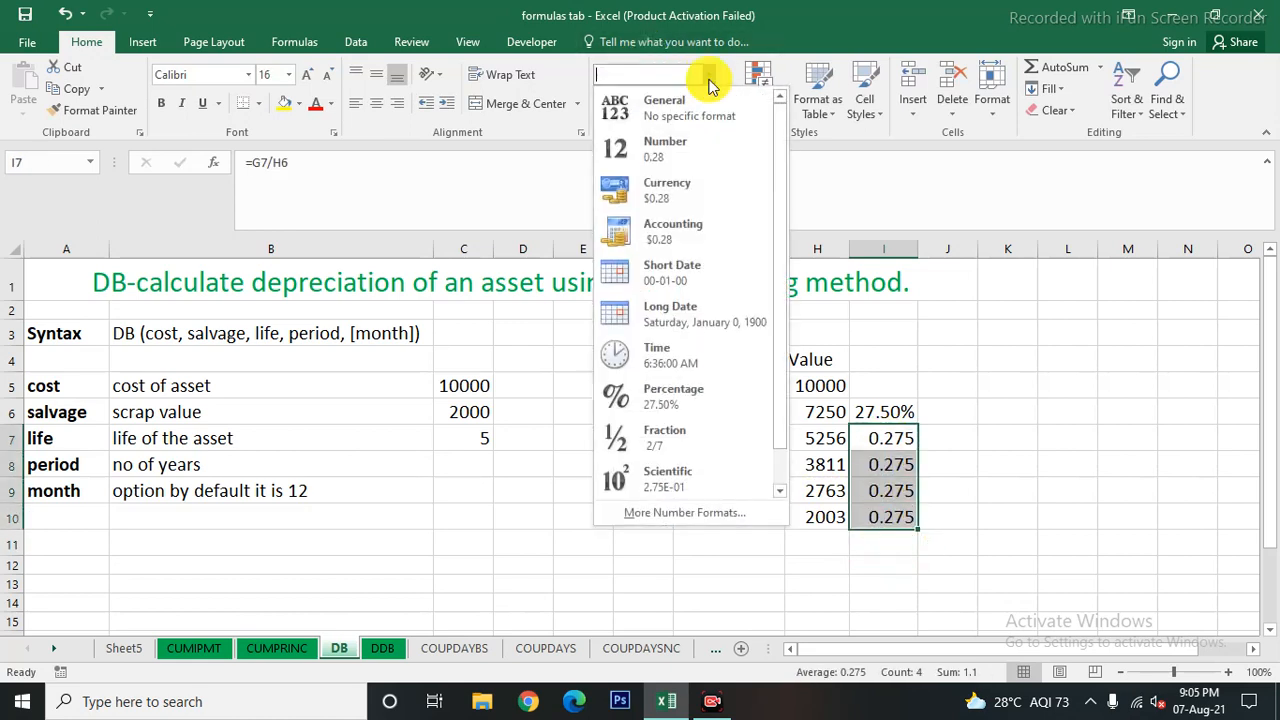
click(688, 392)
click(1036, 488)
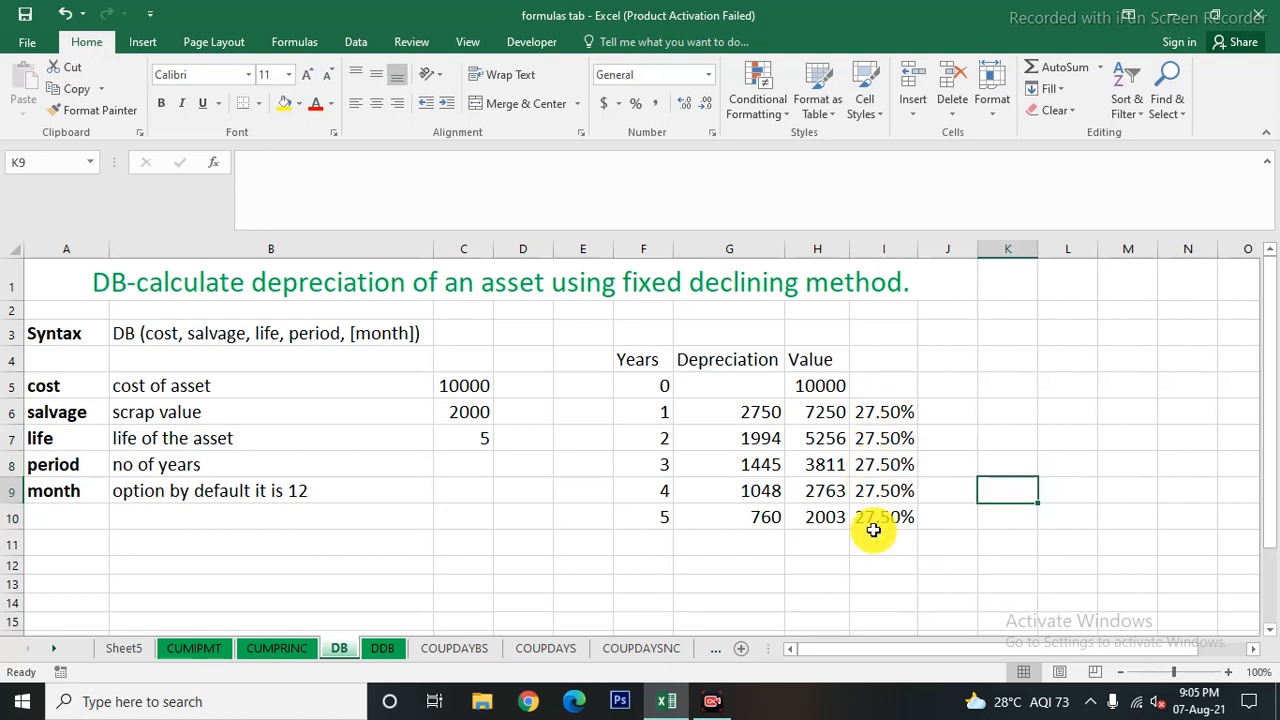
On the DDB sheet, calculate the year 1 depreciation rate in I7 with the formula =G7/H6.
click(390, 652)
click(885, 440)
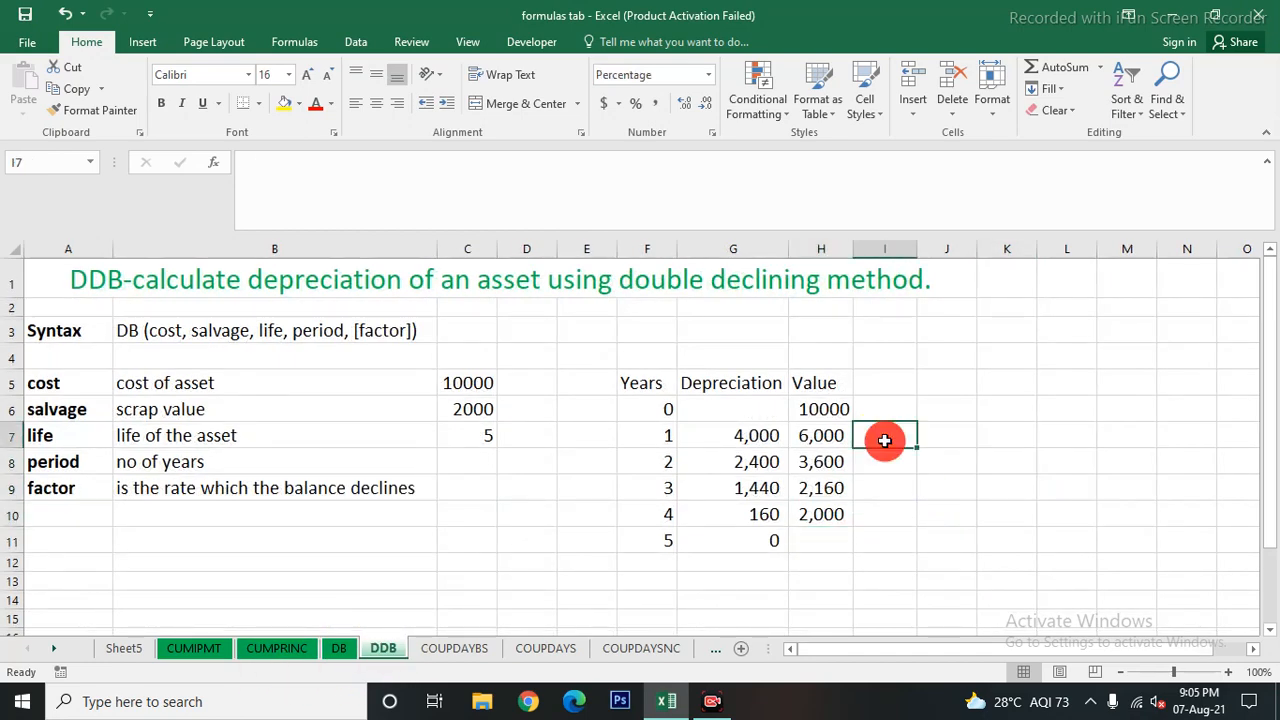
text(=)
click(738, 432)
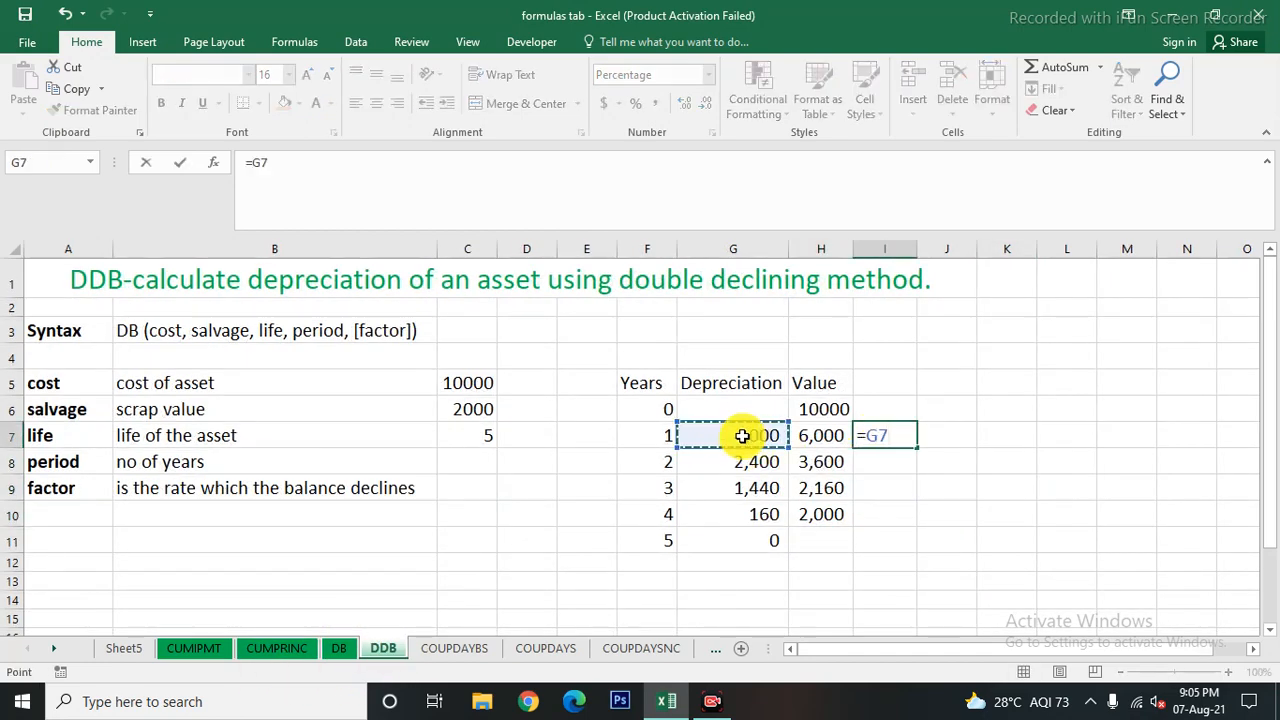
text(/)
click(818, 410)
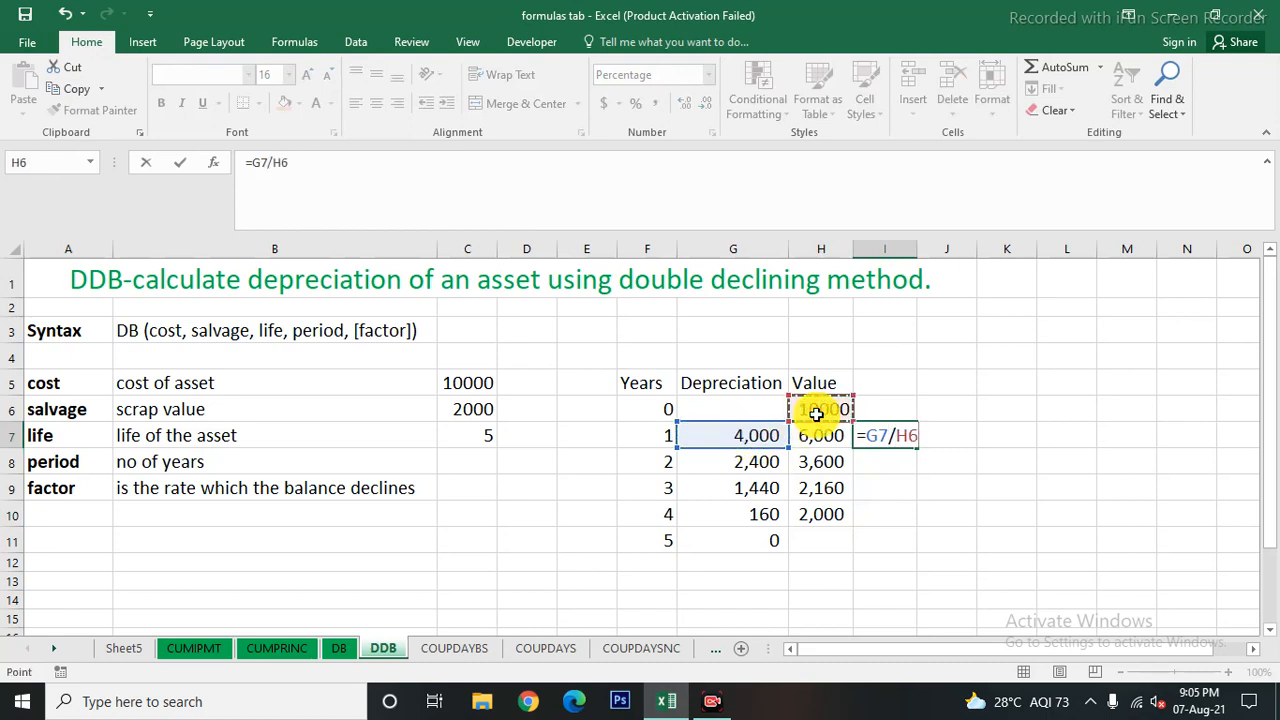
key(Return)
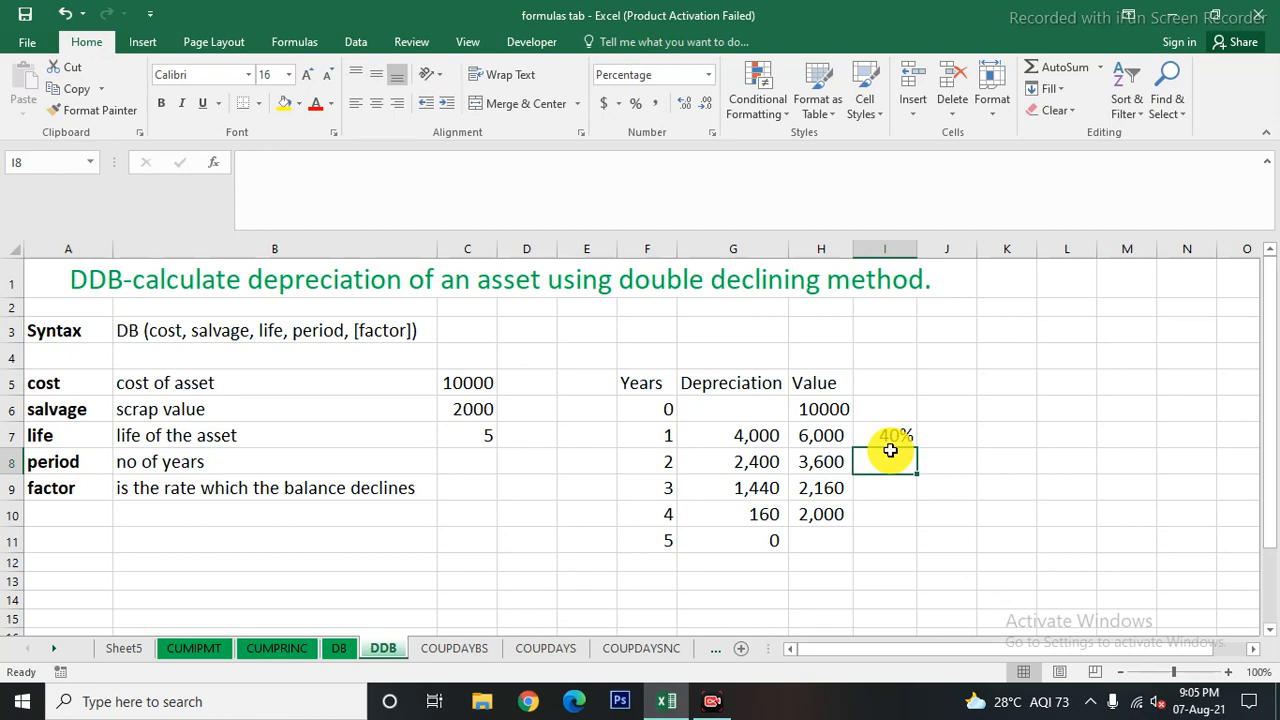
Calculate the year 2 rate of the double declining schedule in I8 by dividing G8 by H7.
text(=)
click(752, 462)
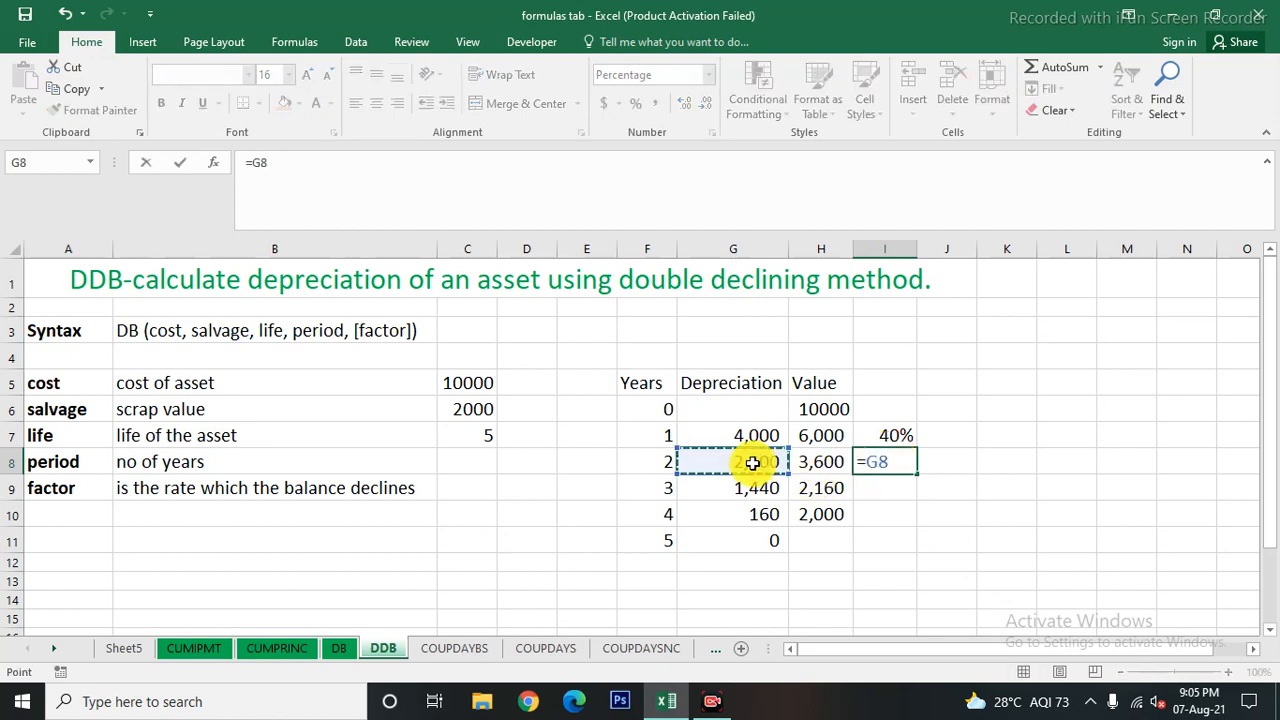
text(/)
click(822, 437)
key(Return)
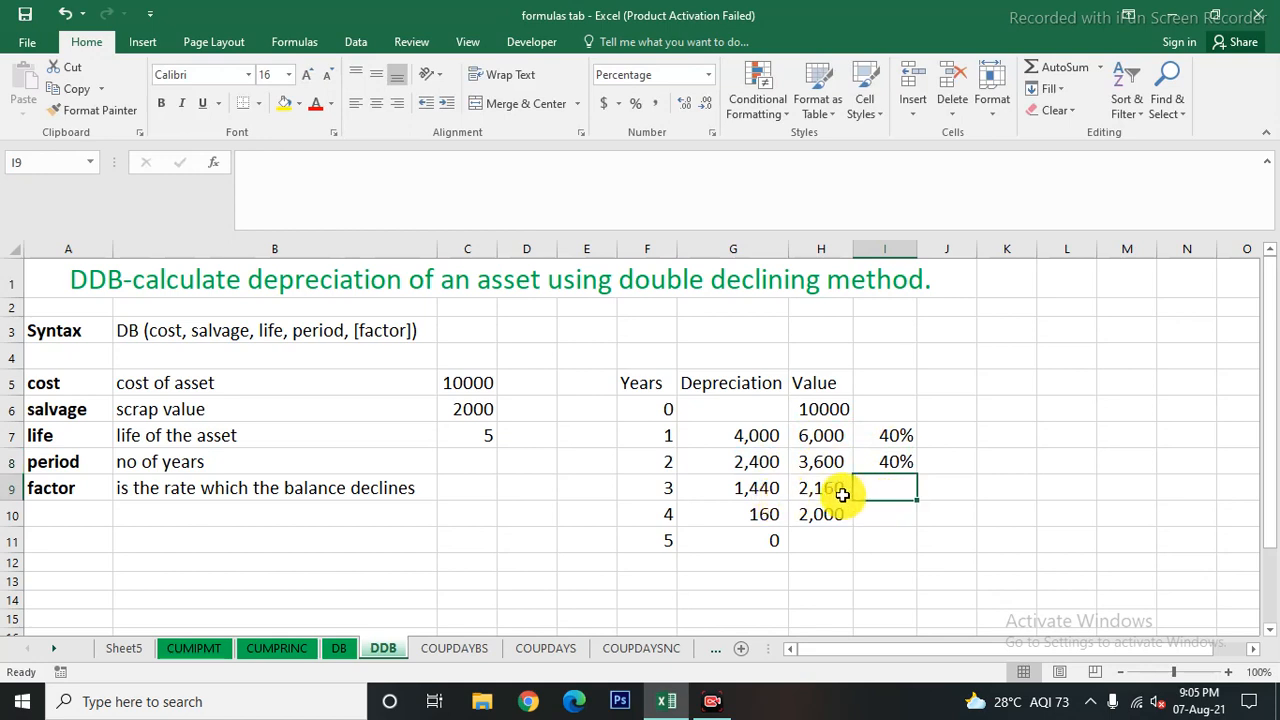
Calculate the year 3 rate of the double declining schedule in I9 by dividing G9 by H8.
text(=)
click(749, 486)
text(/)
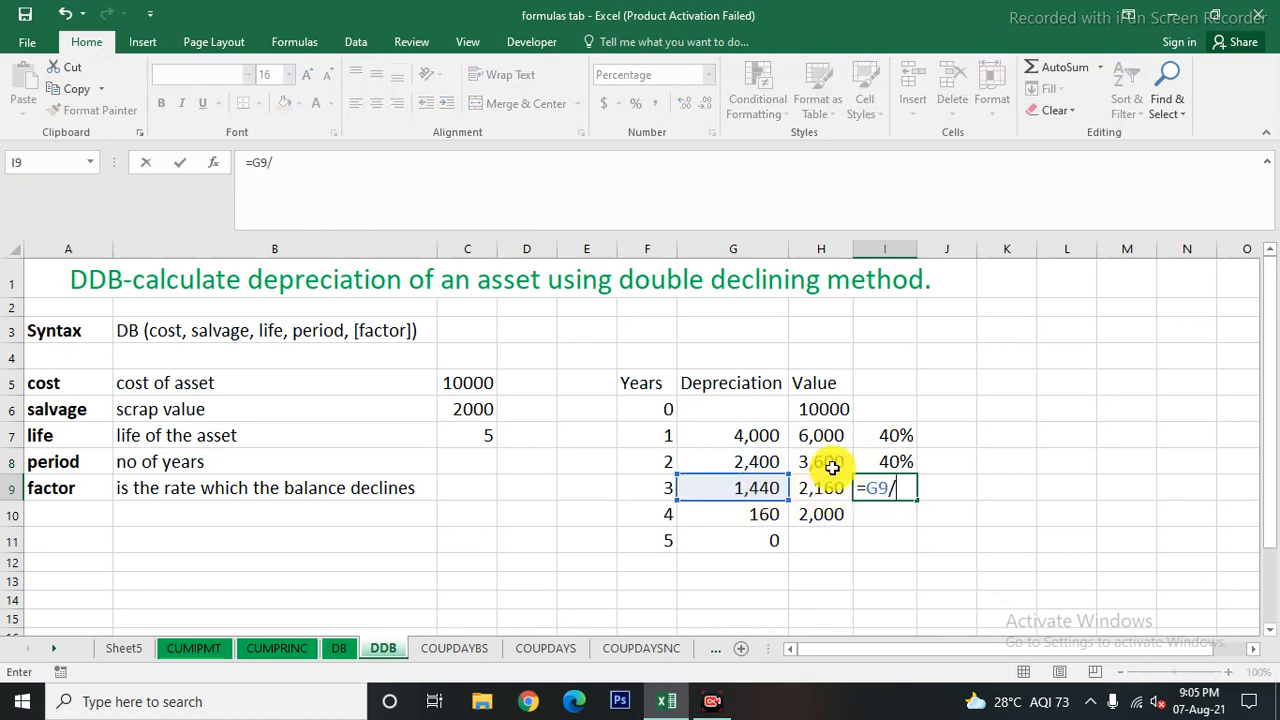
click(832, 467)
key(Return)
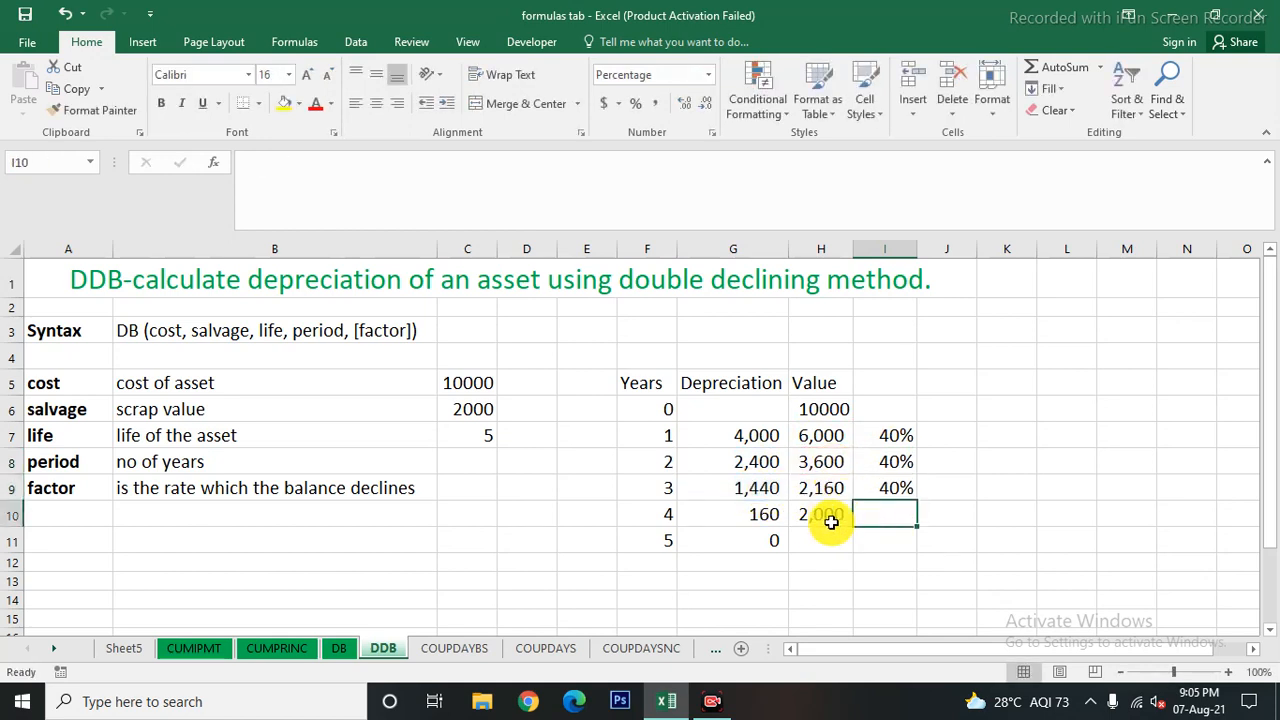
Calculate the year 4 rate of the double declining schedule in I10 by dividing G10 by H9.
text(=)
click(762, 513)
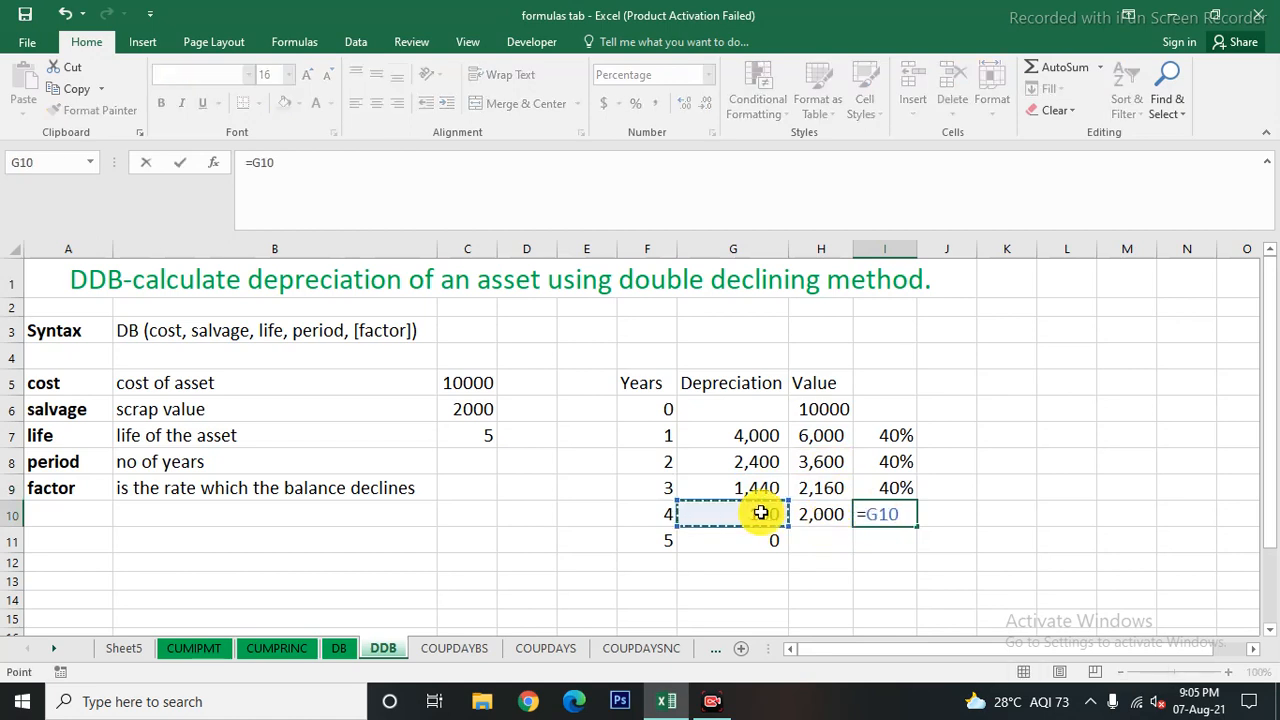
text(/)
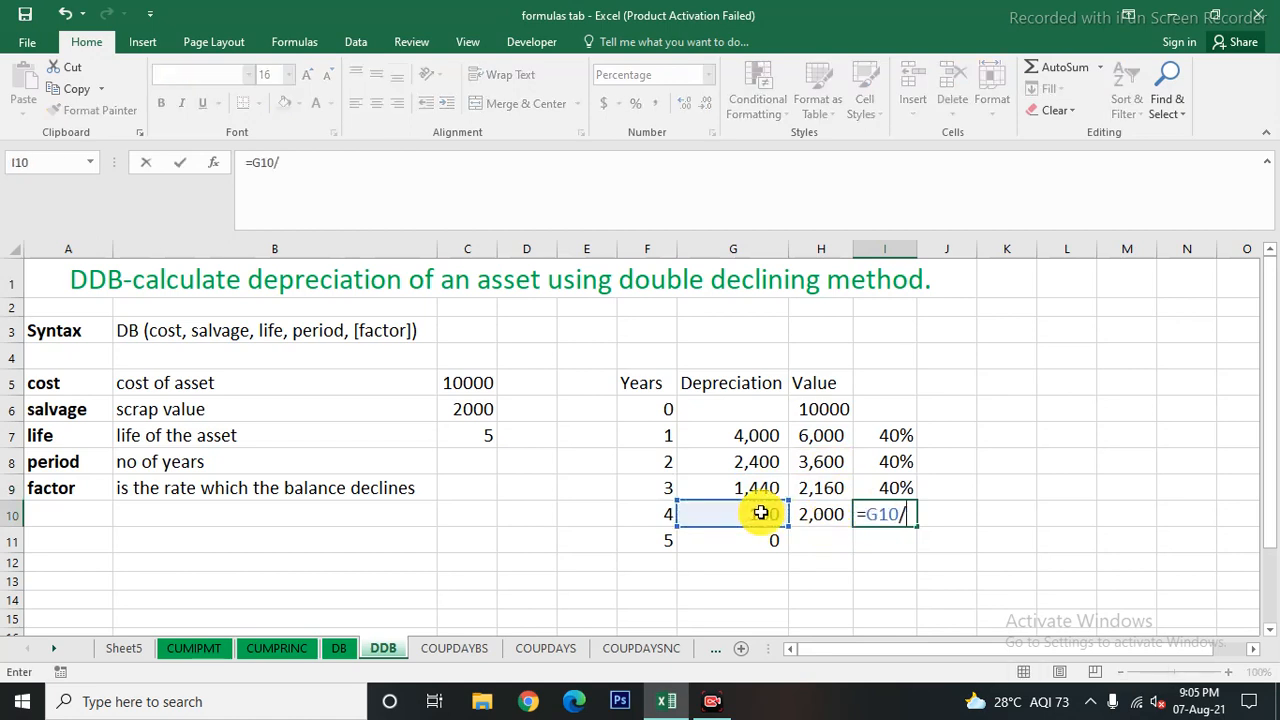
click(825, 488)
key(Return)
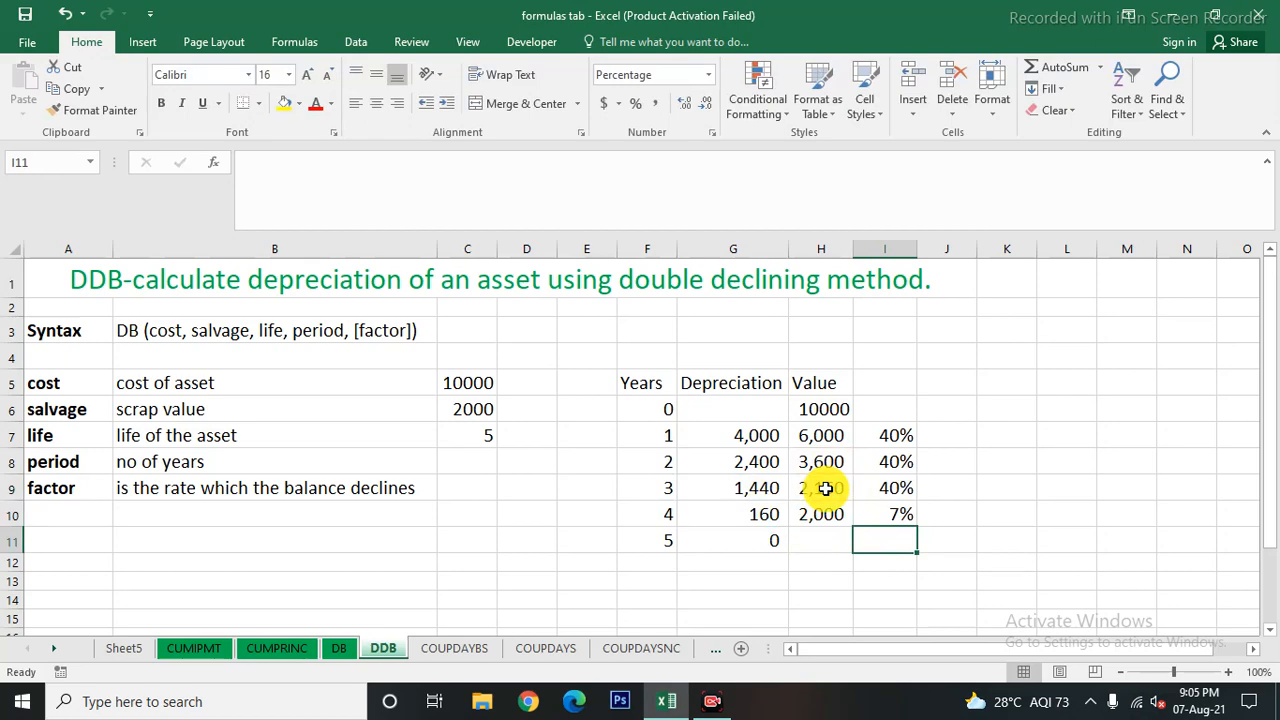
Compare the yearly depreciation rates on the DB sheet with those on the DDB sheet.
click(339, 648)
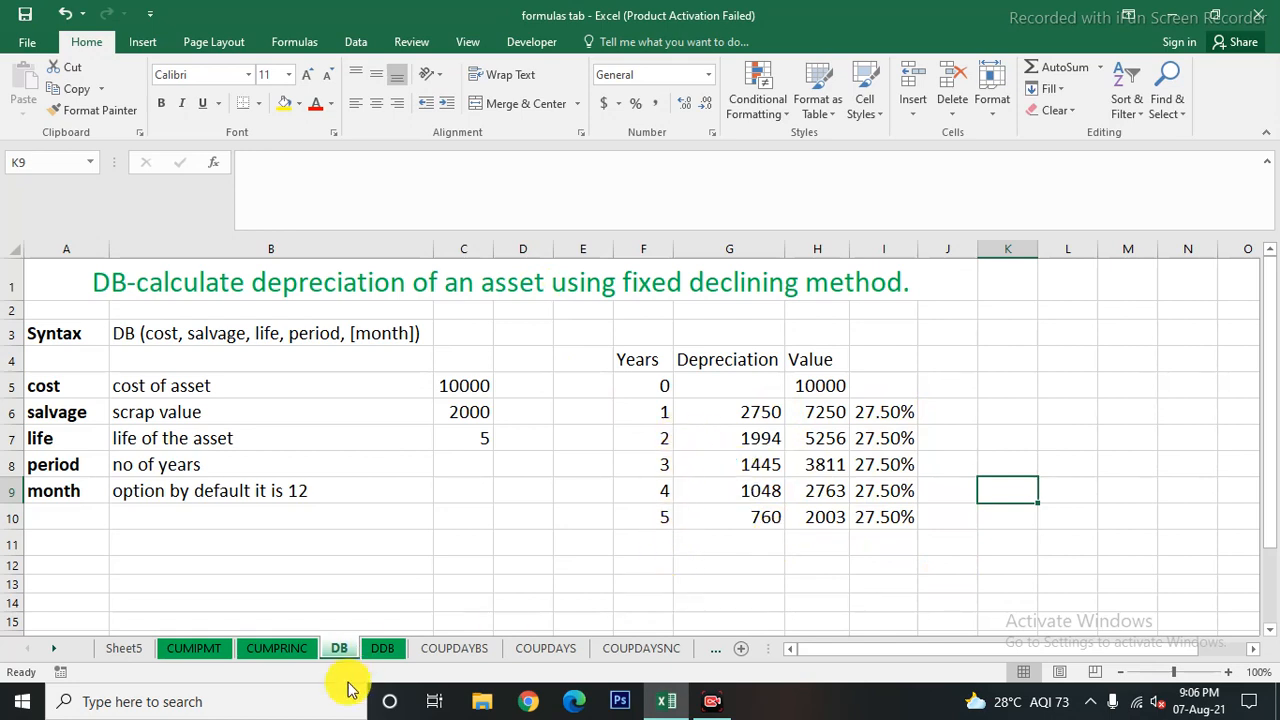
click(382, 650)
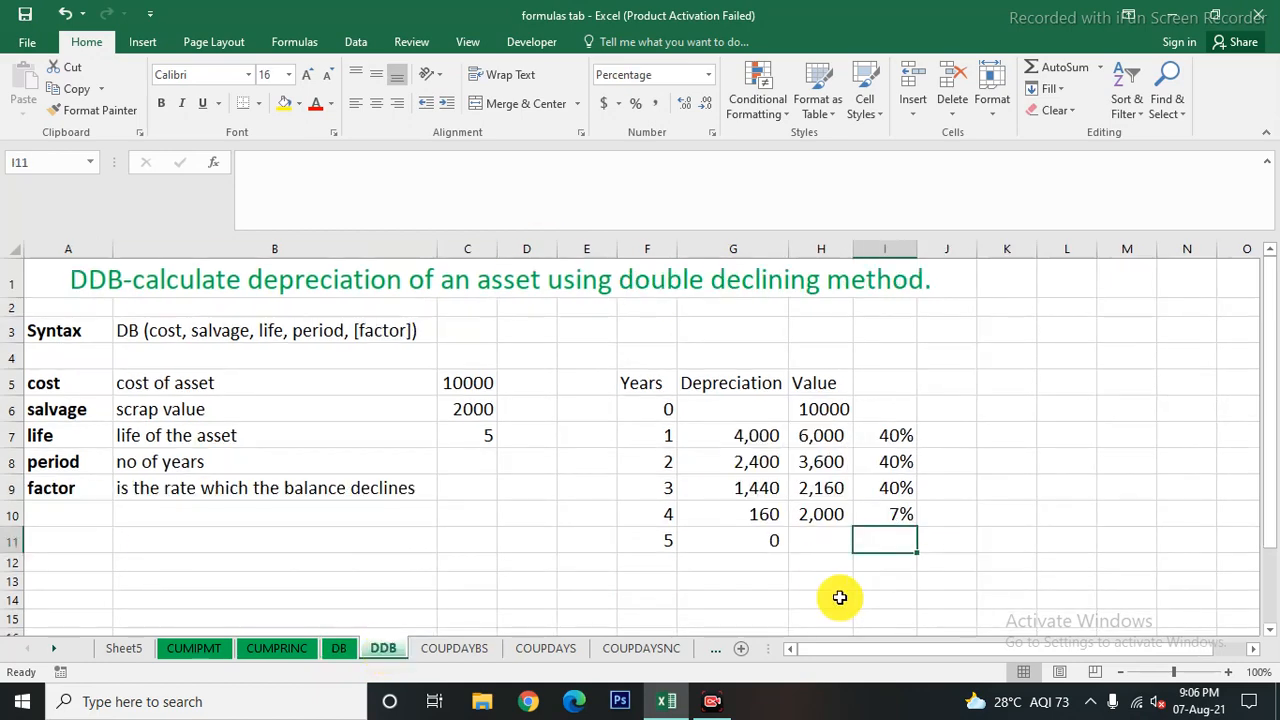